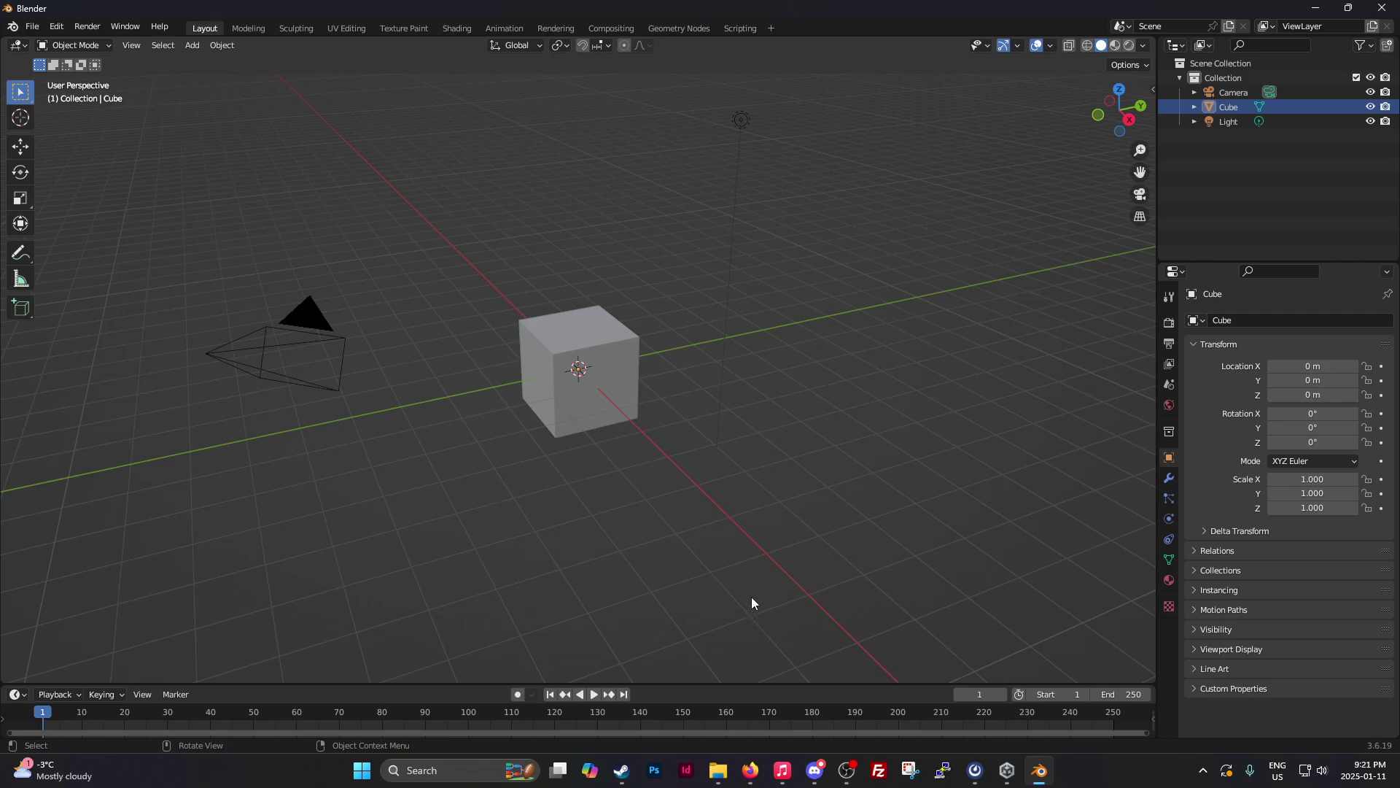
# - Confirm Blender's Steam beta branch is v3.6 Stable LTS, then return to Blender
pyautogui.click(621, 769)
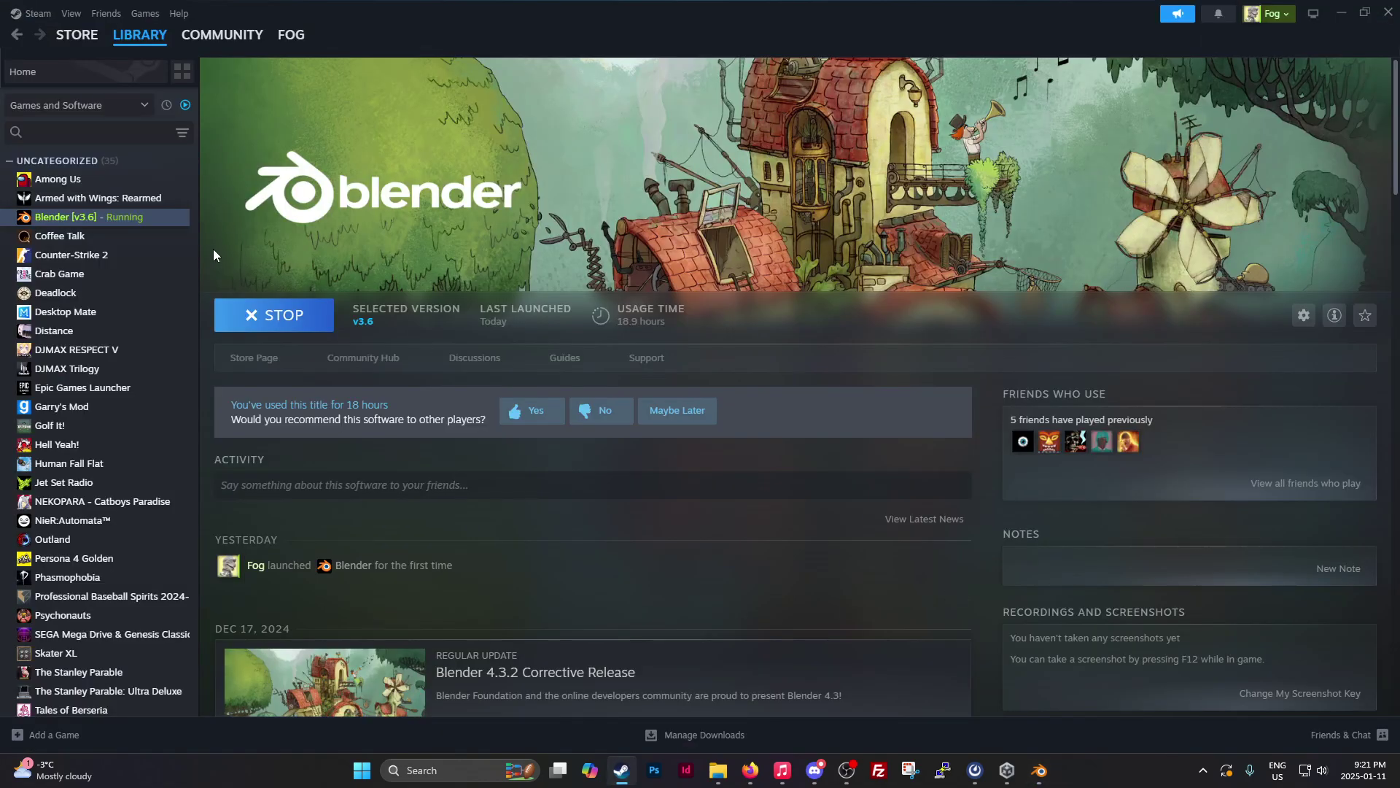
pyautogui.rightClick(122, 217)
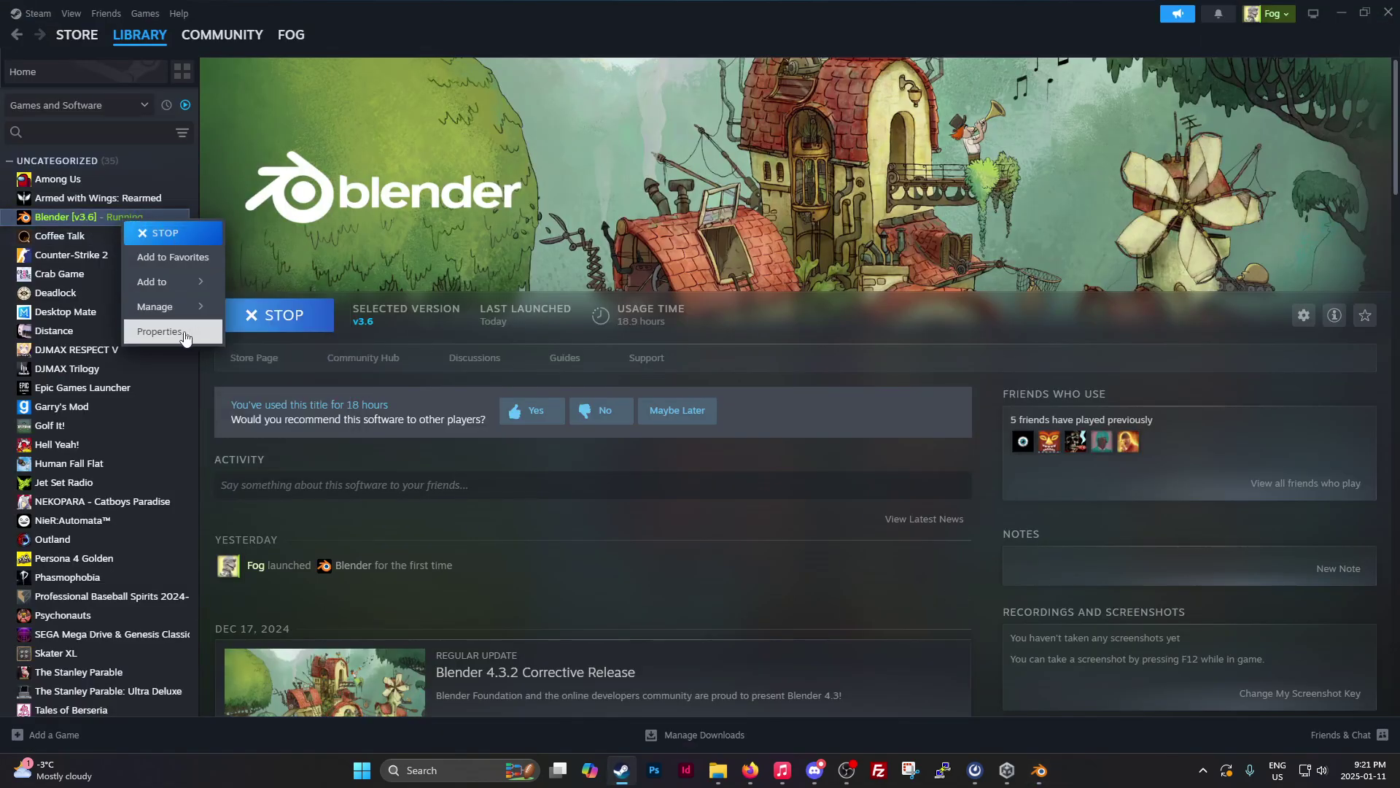
pyautogui.click(161, 332)
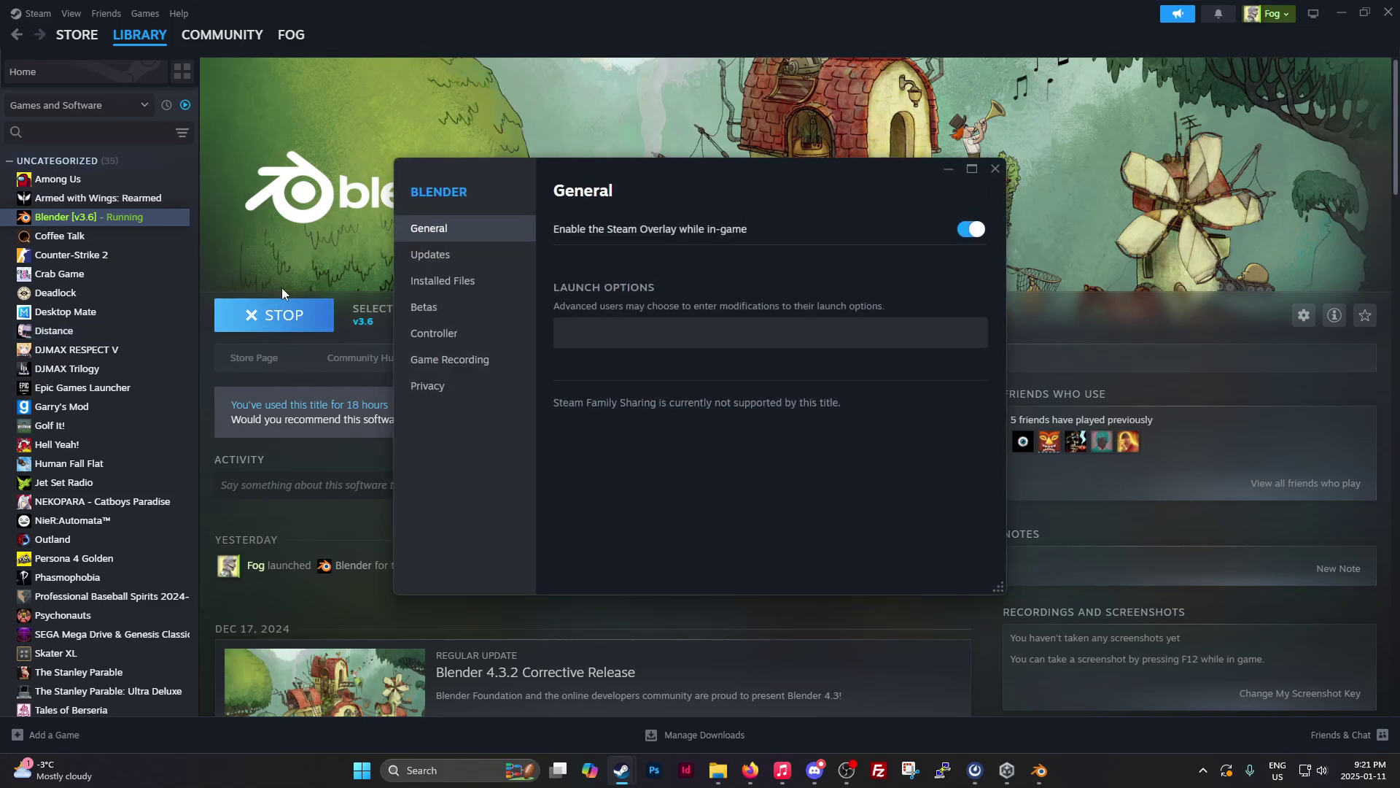
pyautogui.click(436, 306)
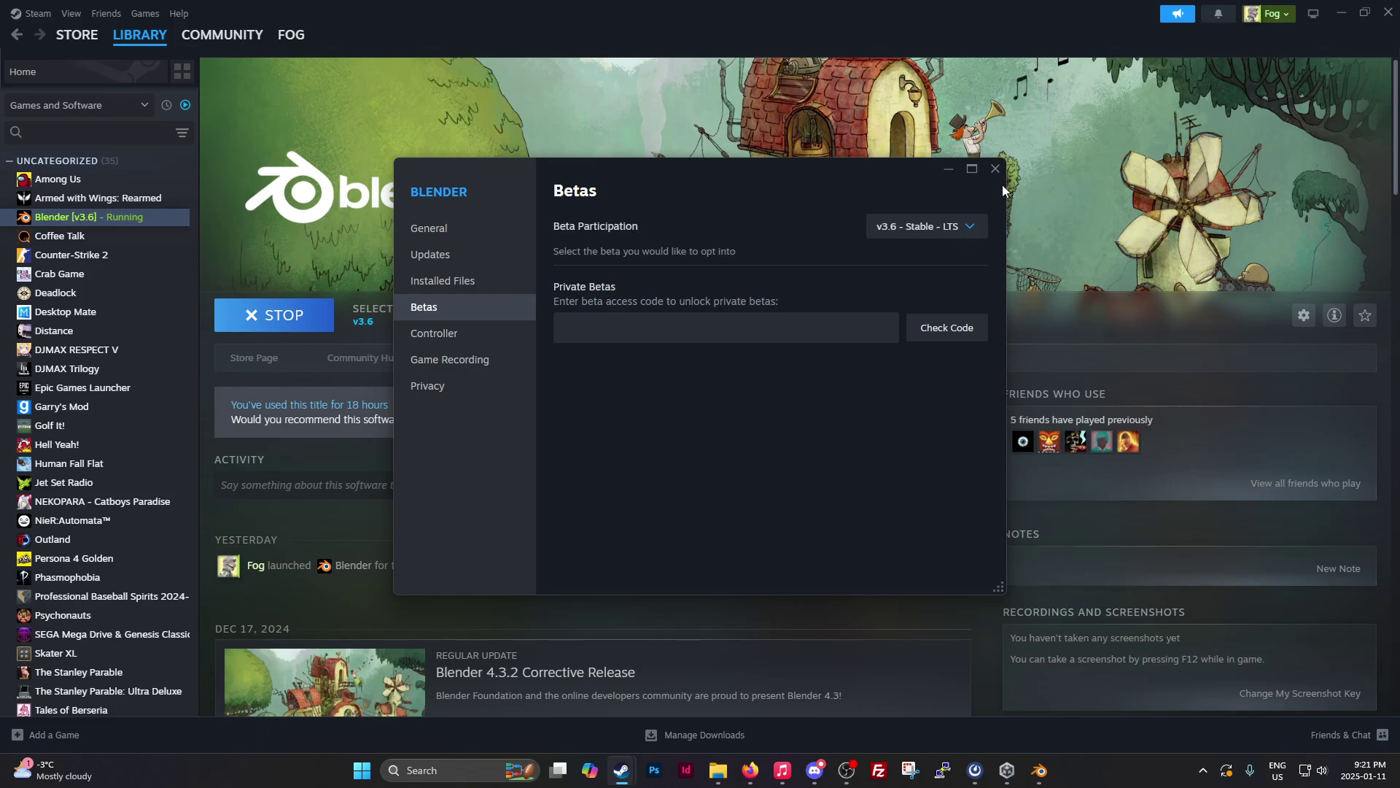
pyautogui.click(995, 167)
pyautogui.click(1039, 770)
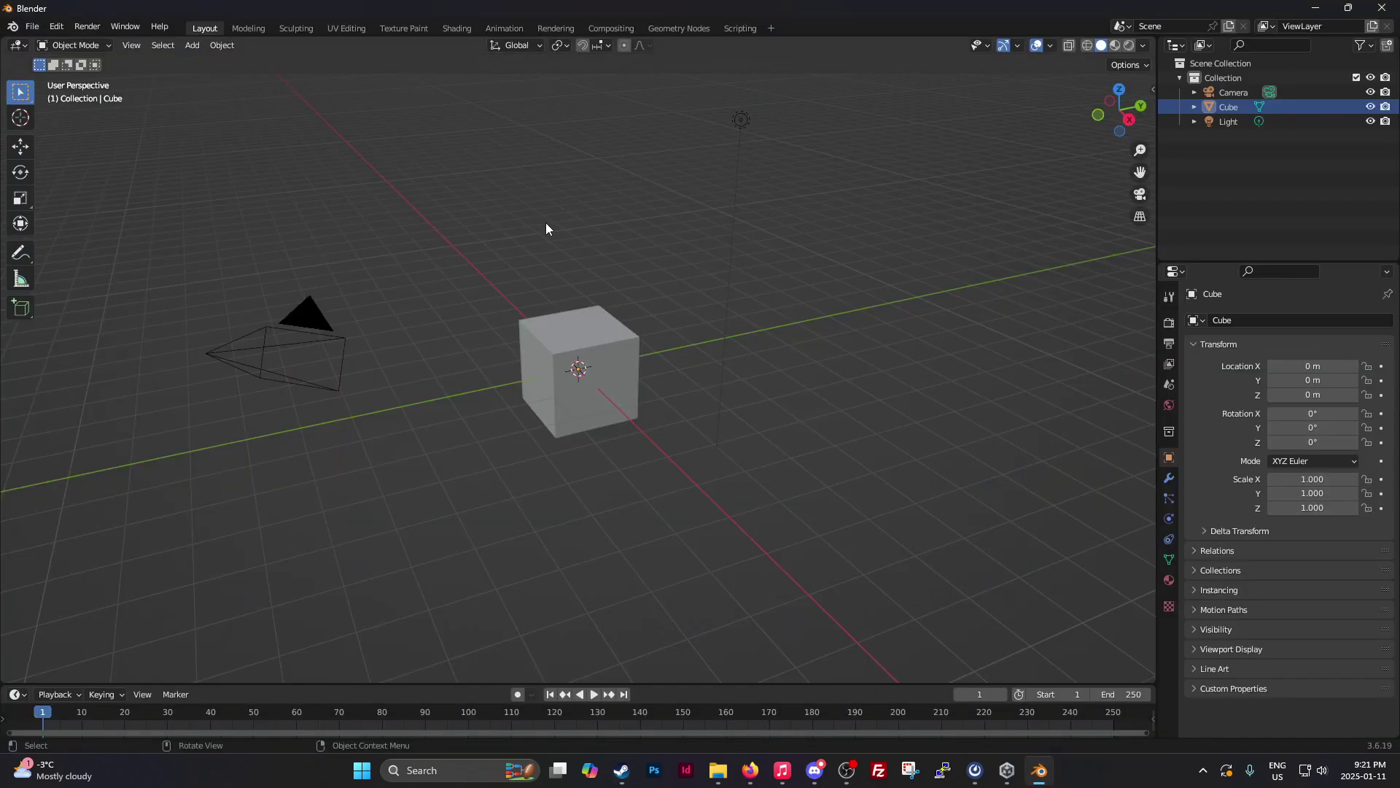
pyautogui.click(58, 27)
pyautogui.click(58, 26)
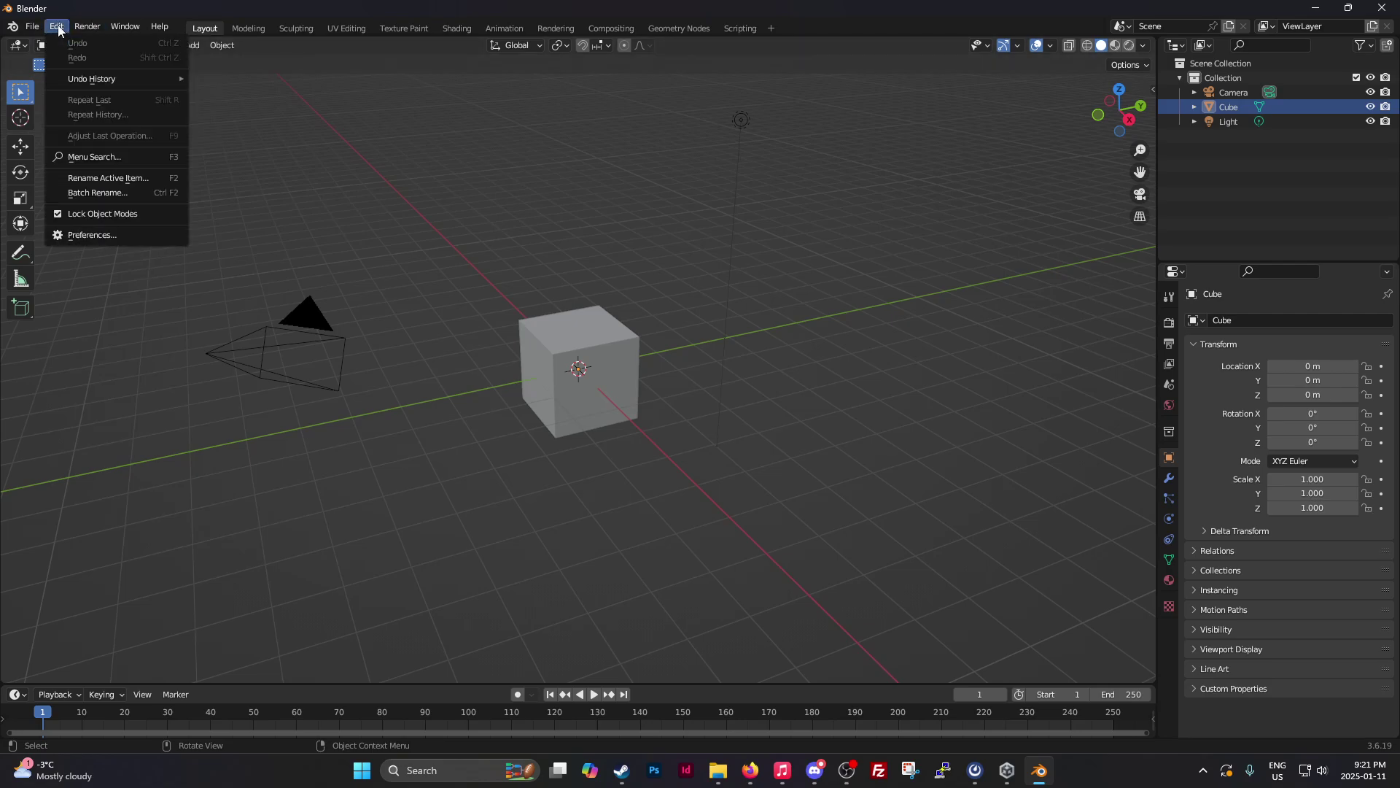
pyautogui.click(98, 232)
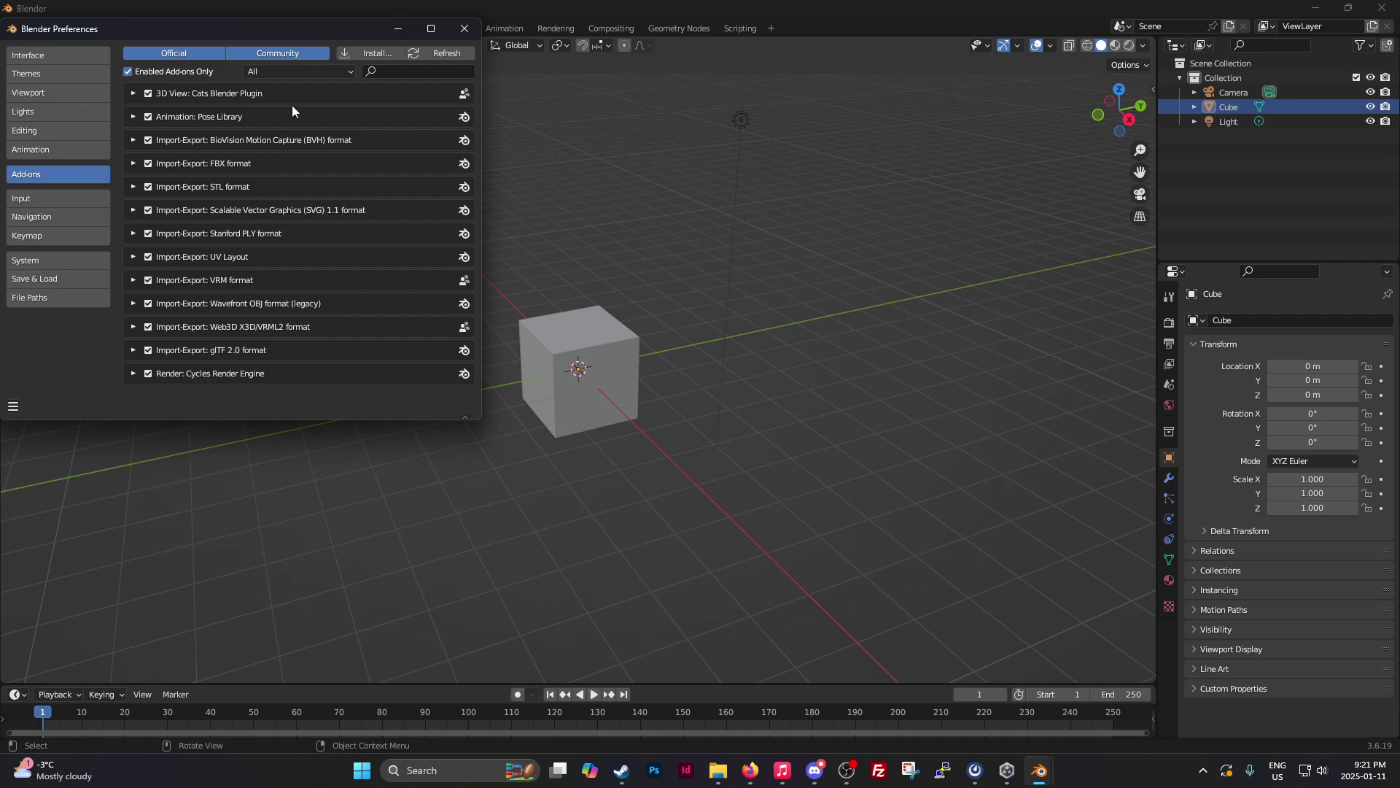
pyautogui.click(369, 52)
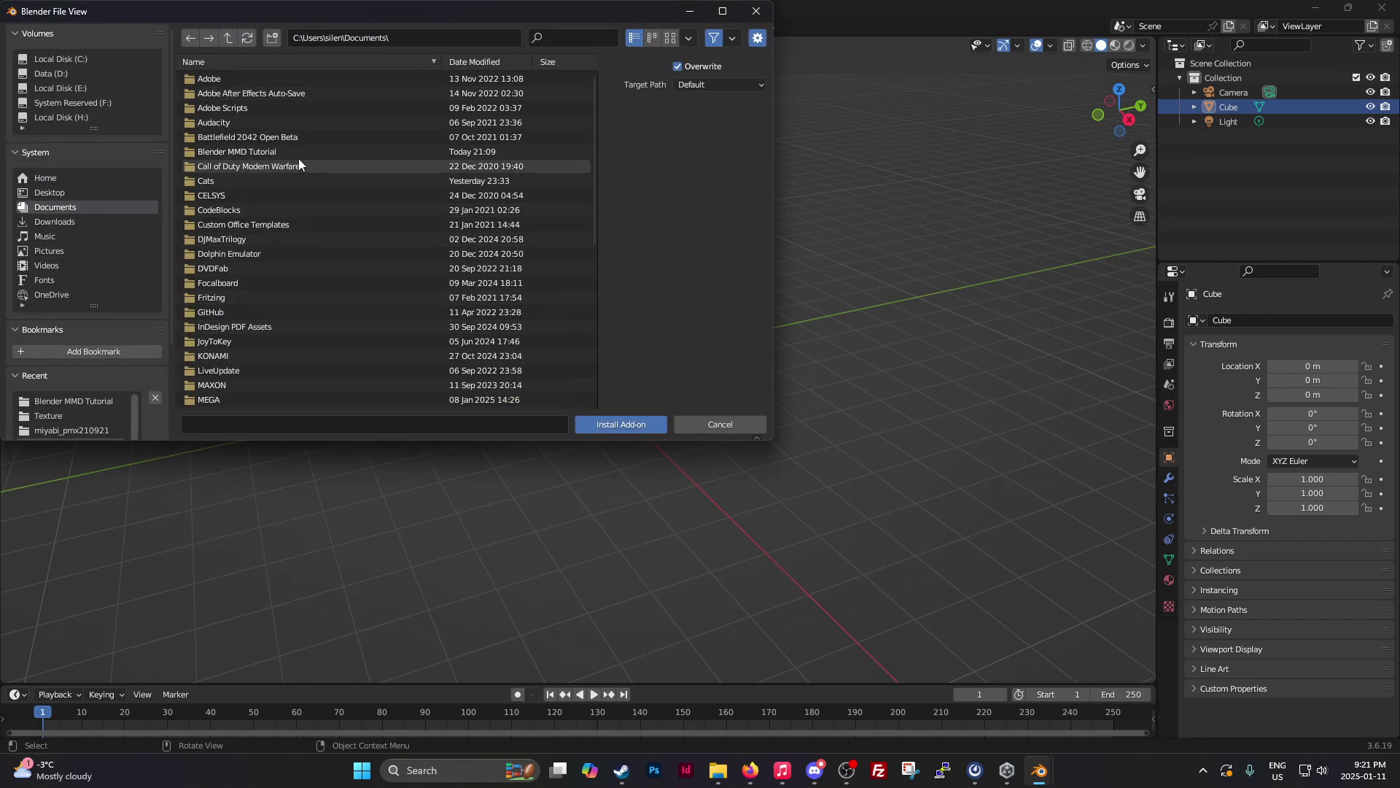
pyautogui.click(224, 153)
pyautogui.doubleClick(223, 153)
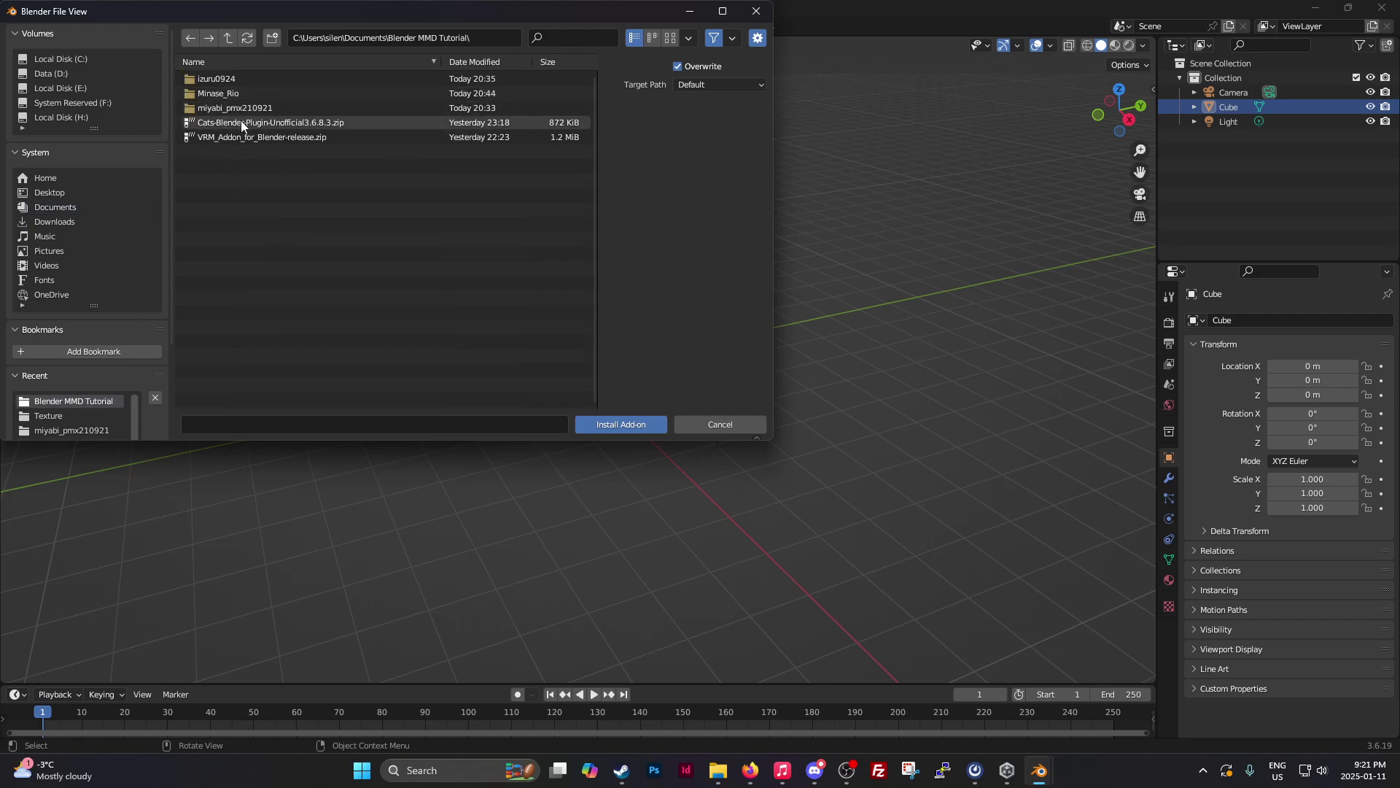
pyautogui.click(241, 123)
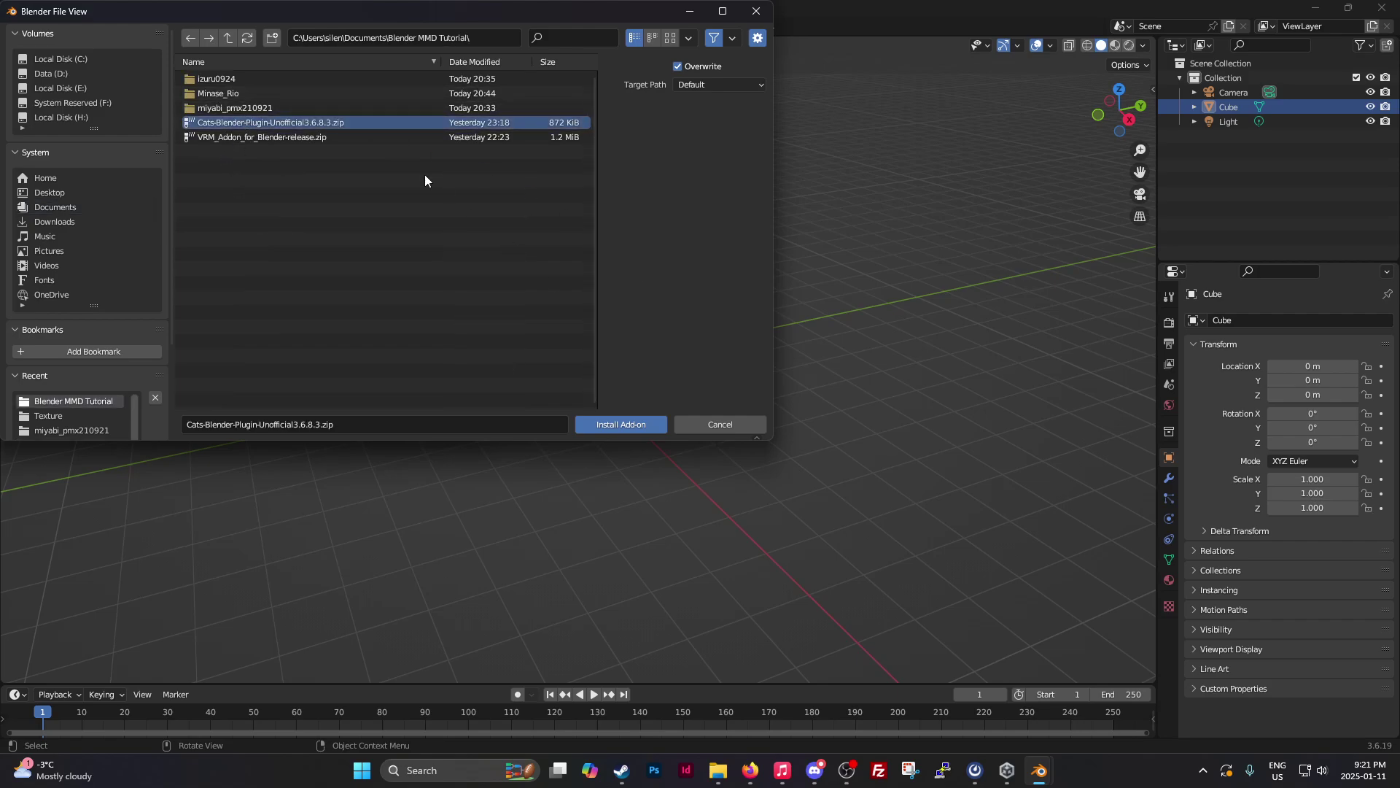
pyautogui.click(688, 426)
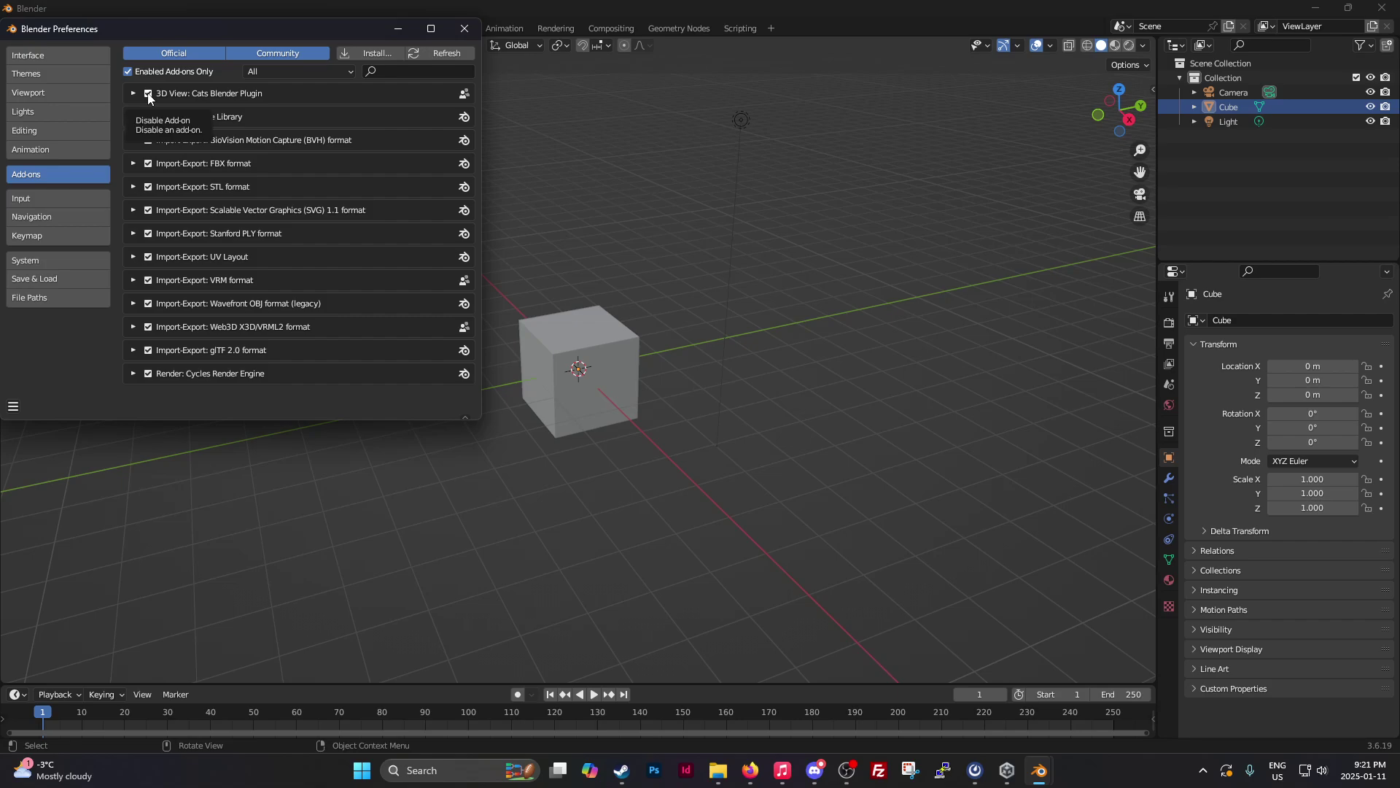
pyautogui.click(464, 29)
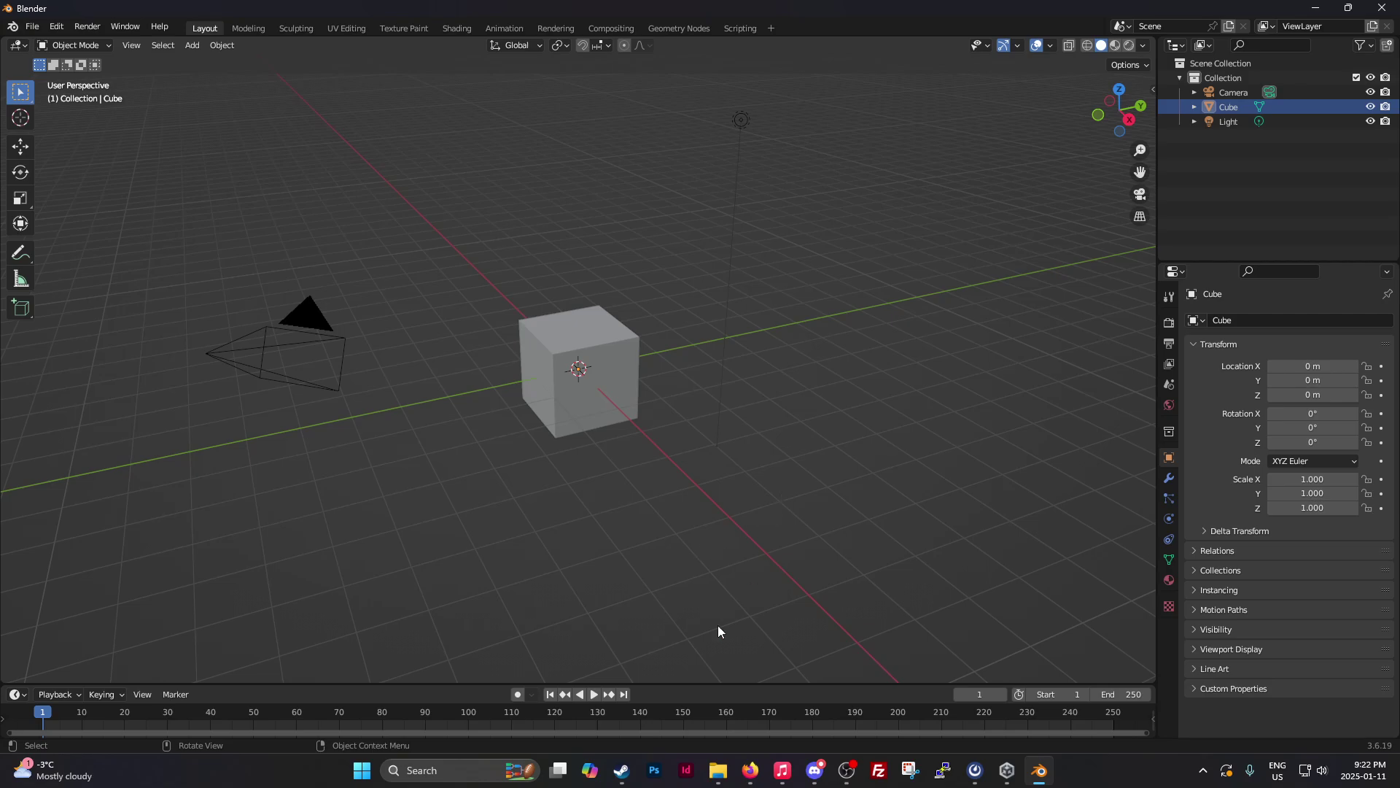
# - Launch Desktop Mate and load test.vrm from the Blender MMD Tutorial folder as the avatar
pyautogui.click(620, 771)
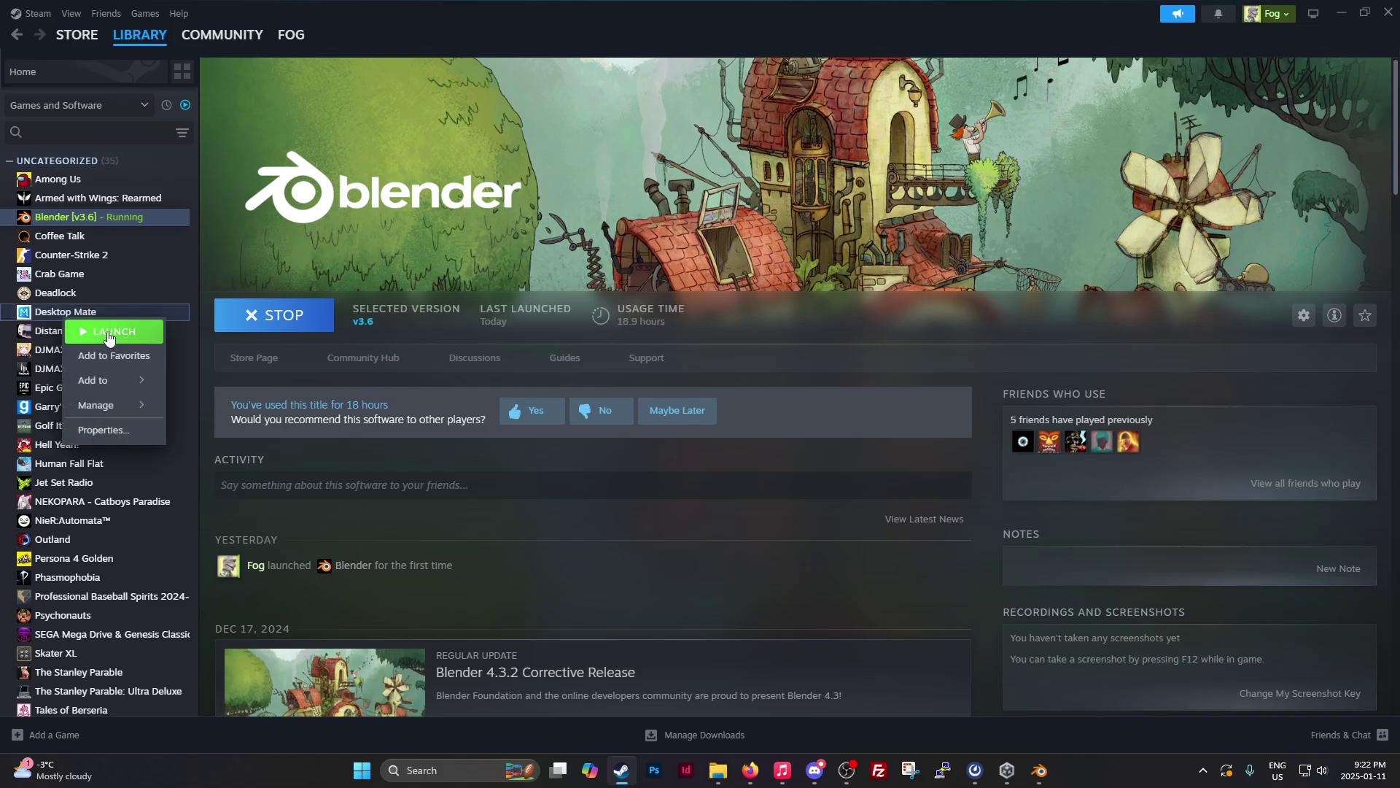
pyautogui.click(108, 332)
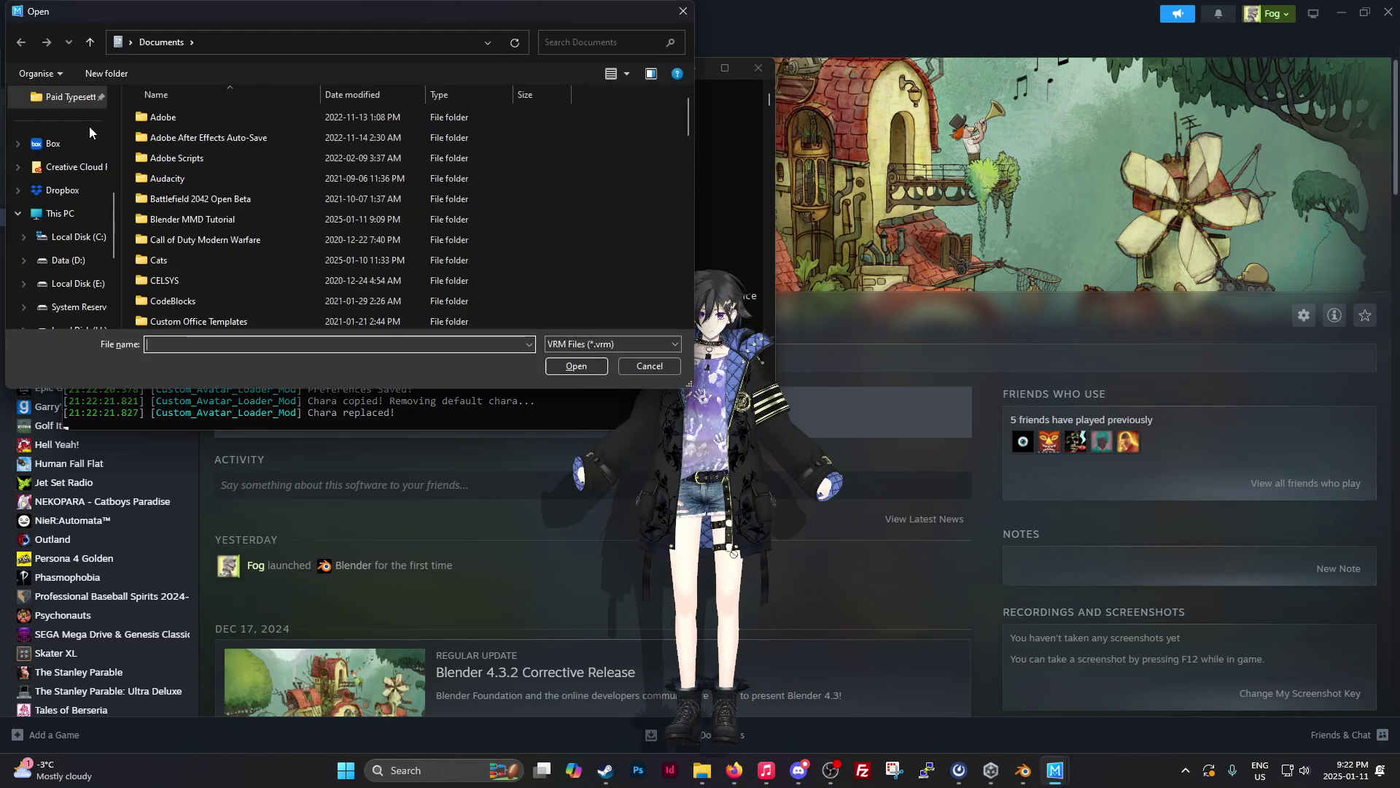
pyautogui.doubleClick(191, 218)
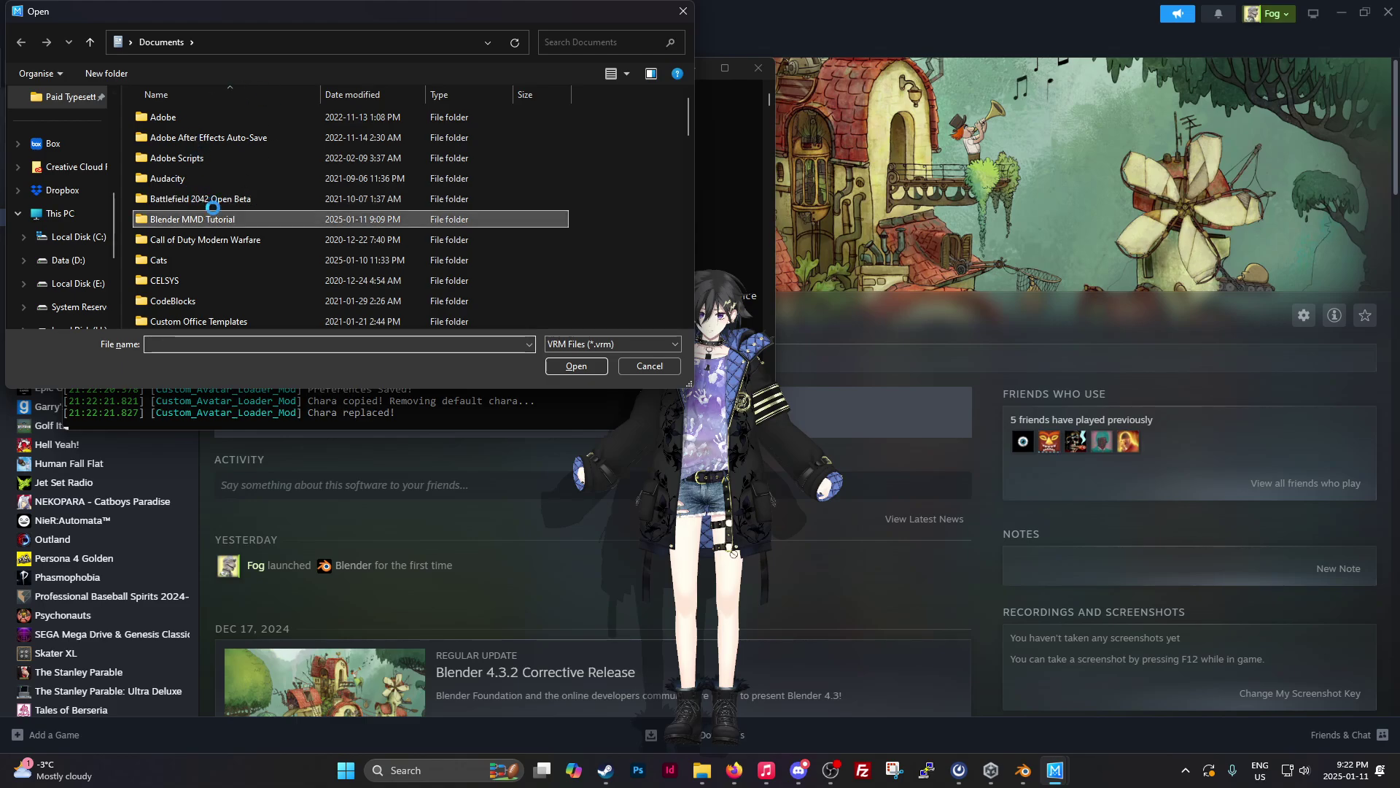
pyautogui.click(175, 179)
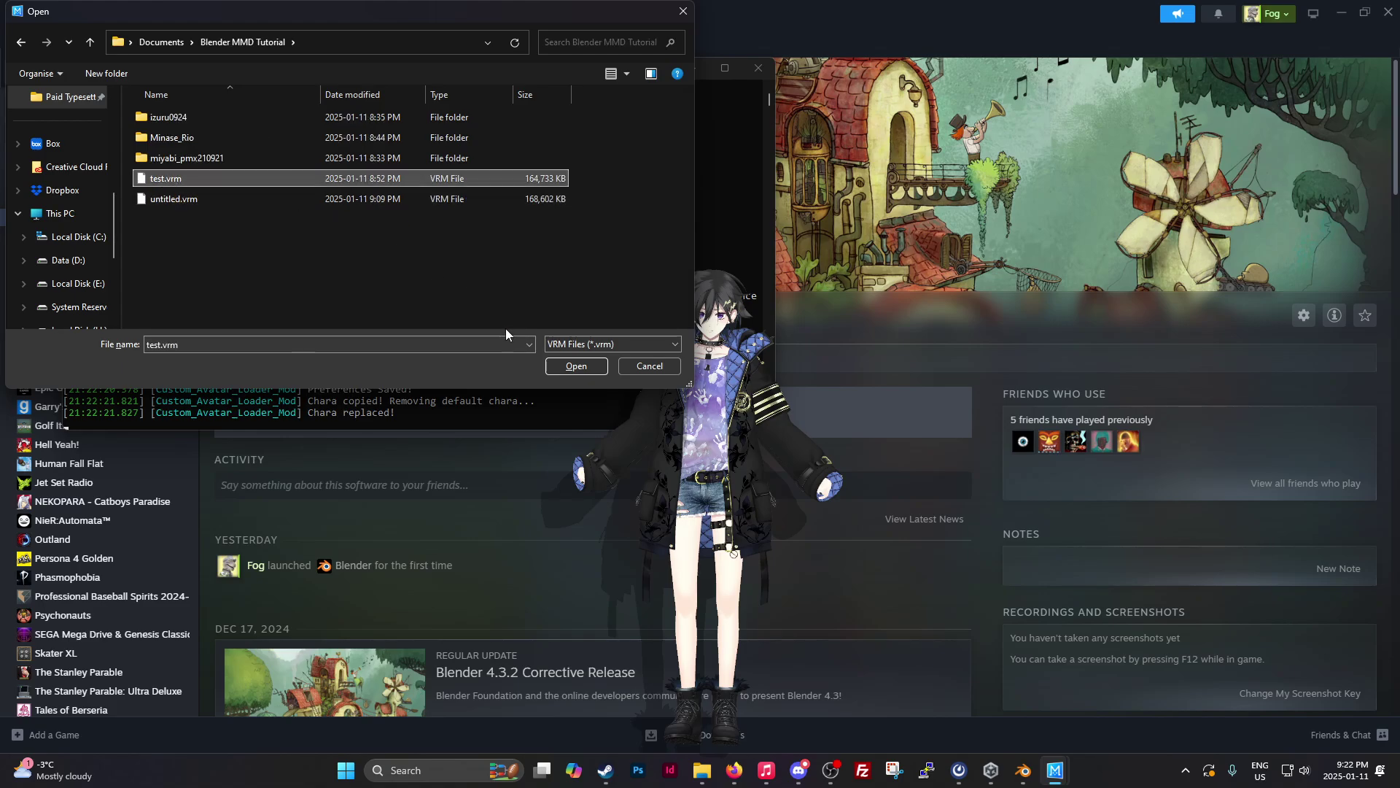
pyautogui.click(576, 366)
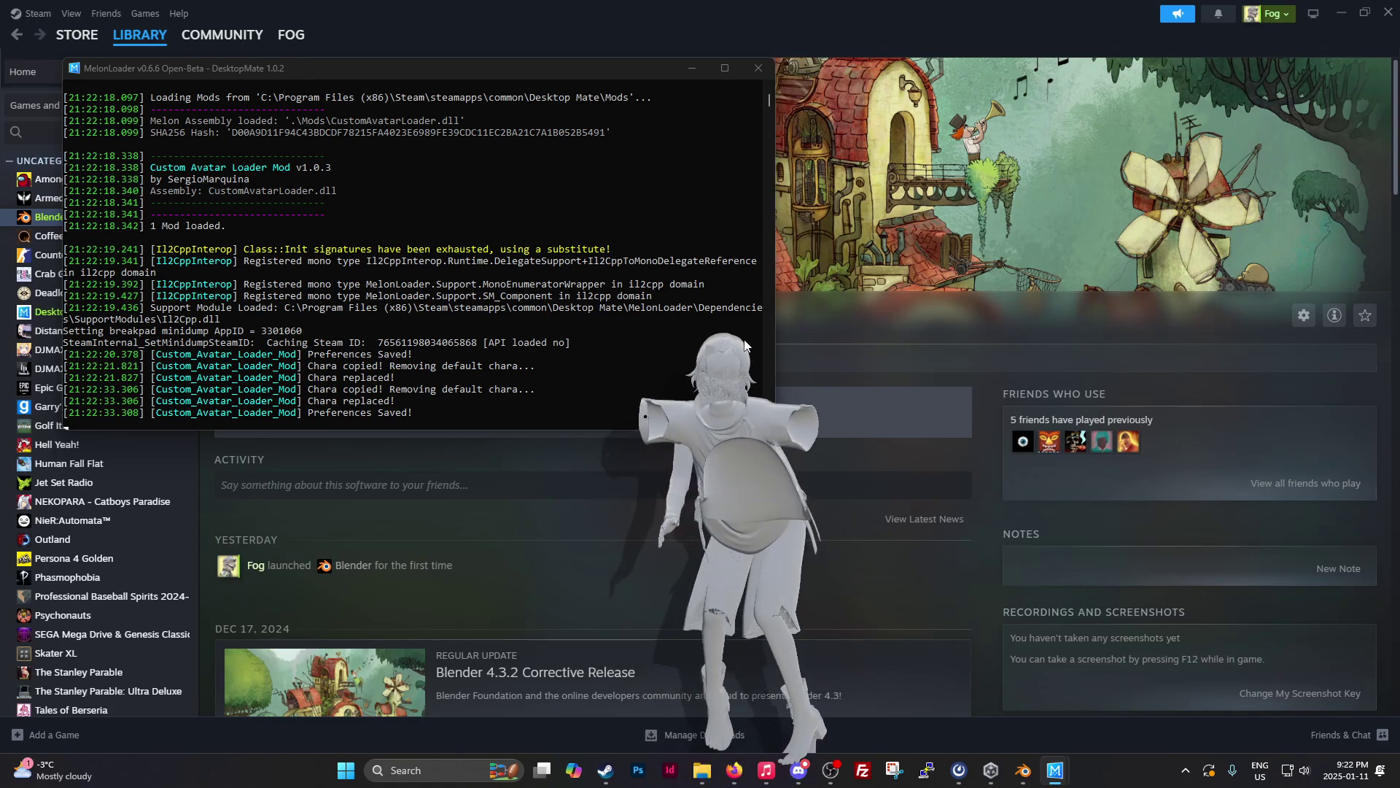
pyautogui.moveTo(744, 346)
pyautogui.mouseDown()
pyautogui.moveTo(637, 219)
pyautogui.moveTo(651, 200)
pyautogui.moveTo(743, 206)
pyautogui.moveTo(705, 211)
pyautogui.moveTo(709, 197)
pyautogui.mouseUp()
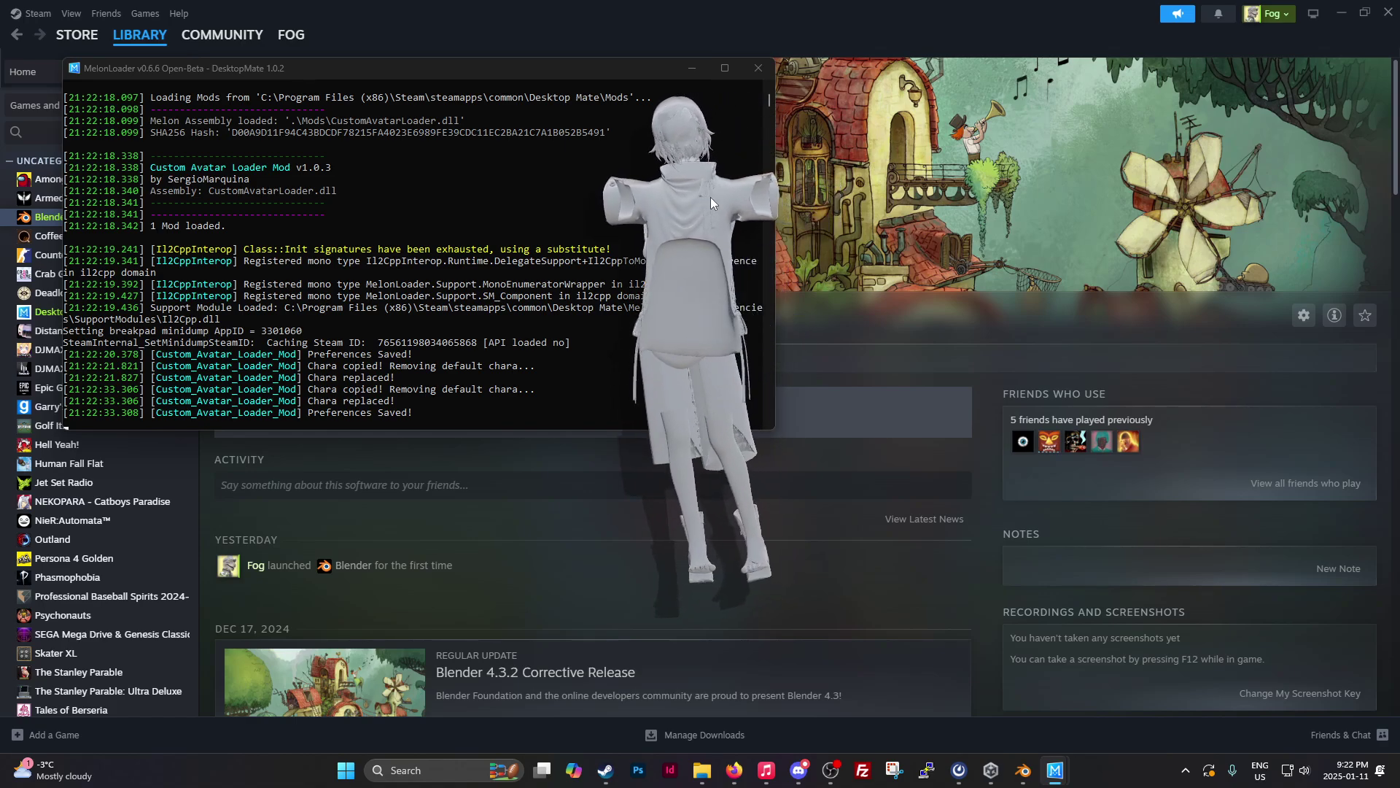
# - Back in Blender, delete the default cube, leaving only the camera and light
pyautogui.click(1056, 771)
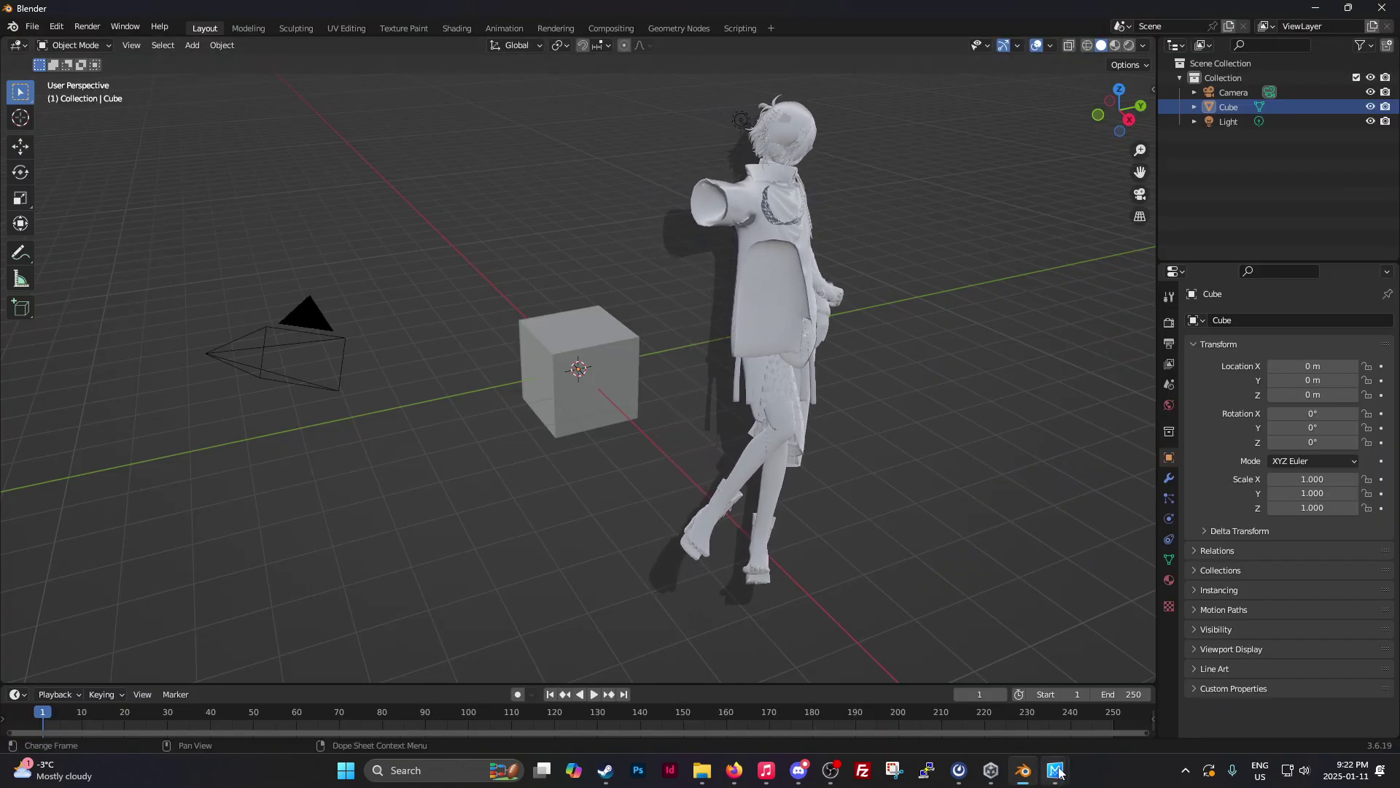
pyautogui.rightClick(850, 254)
pyautogui.click(930, 476)
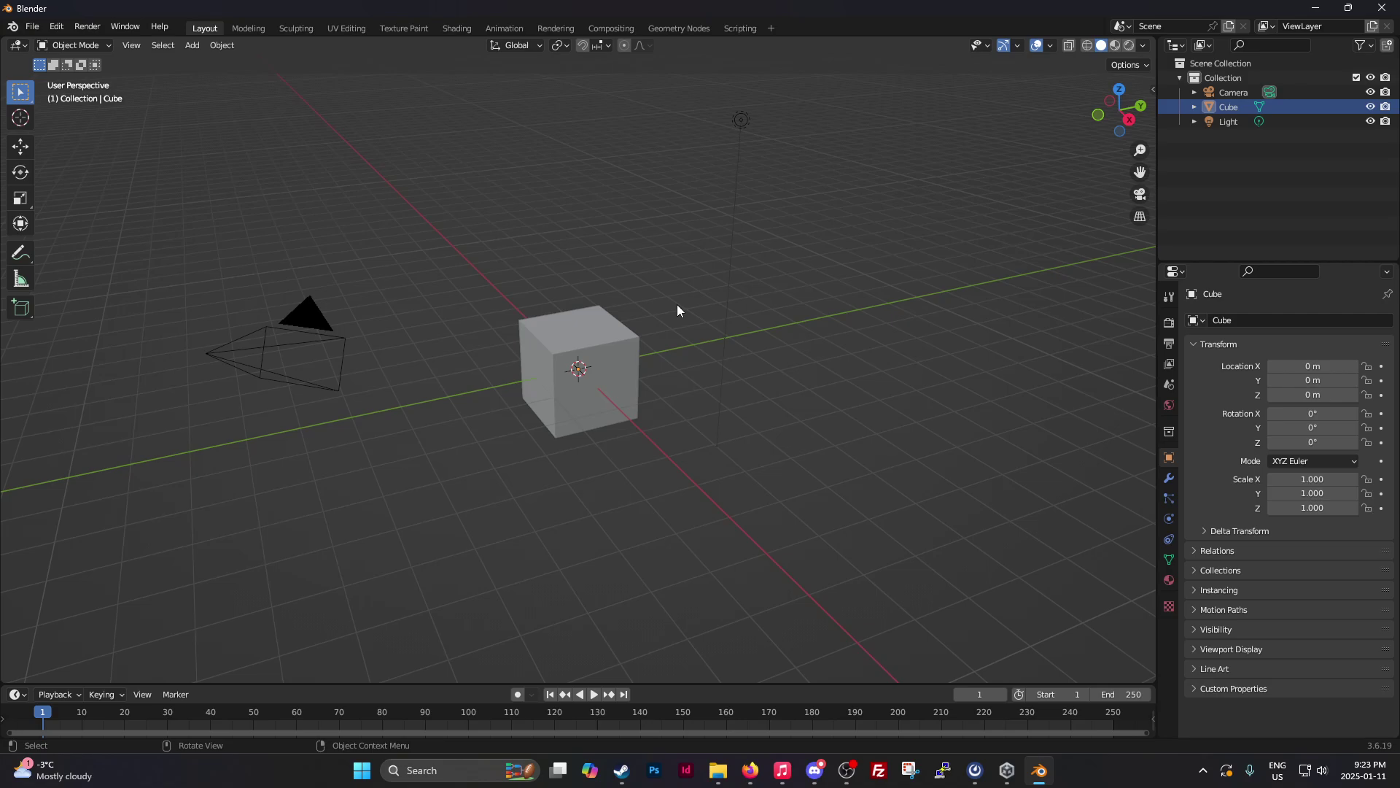
pyautogui.click(589, 348)
pyautogui.press('x')
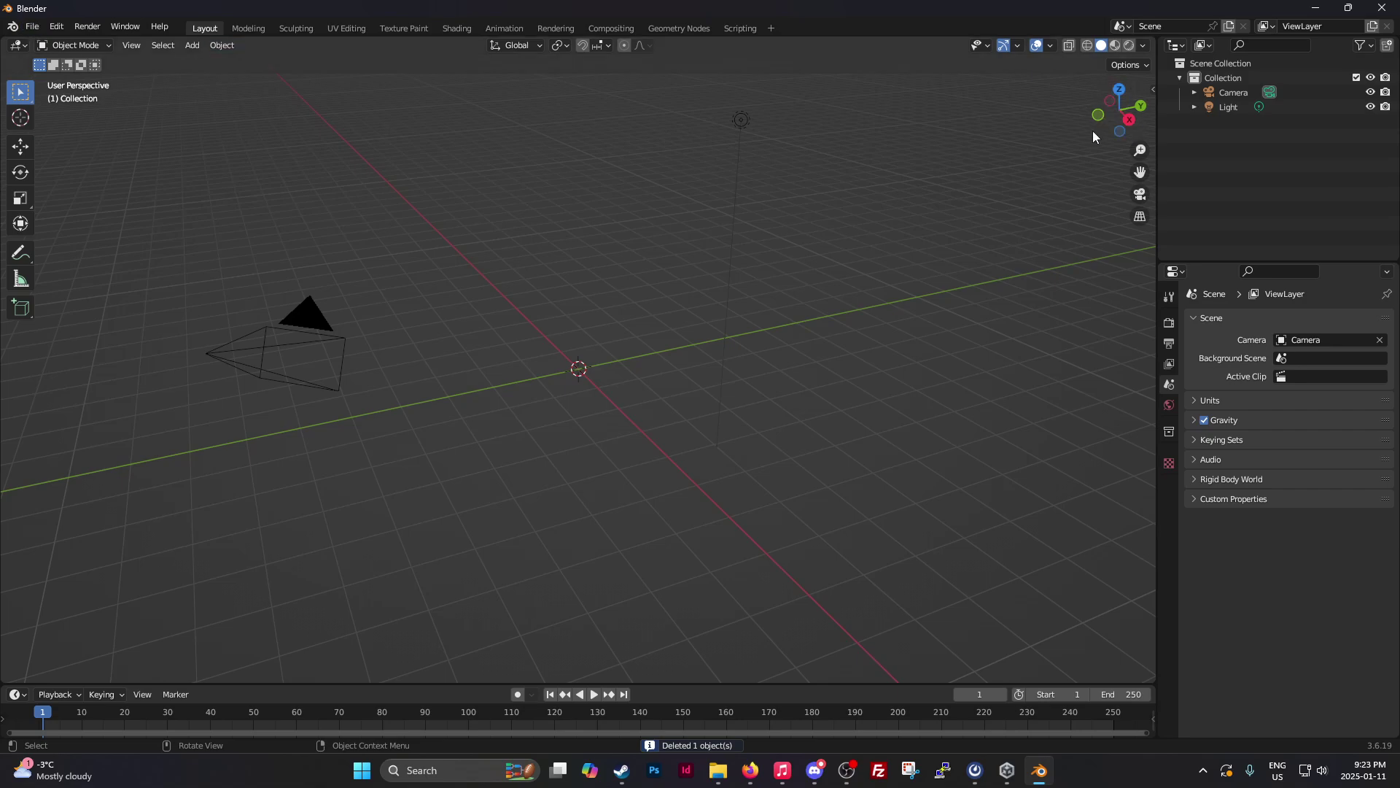
# - Import miyabi0921.pmx from Blender MMD Tutorial > miyabi_pmx210921 using the Cats plugin
pyautogui.click(1152, 92)
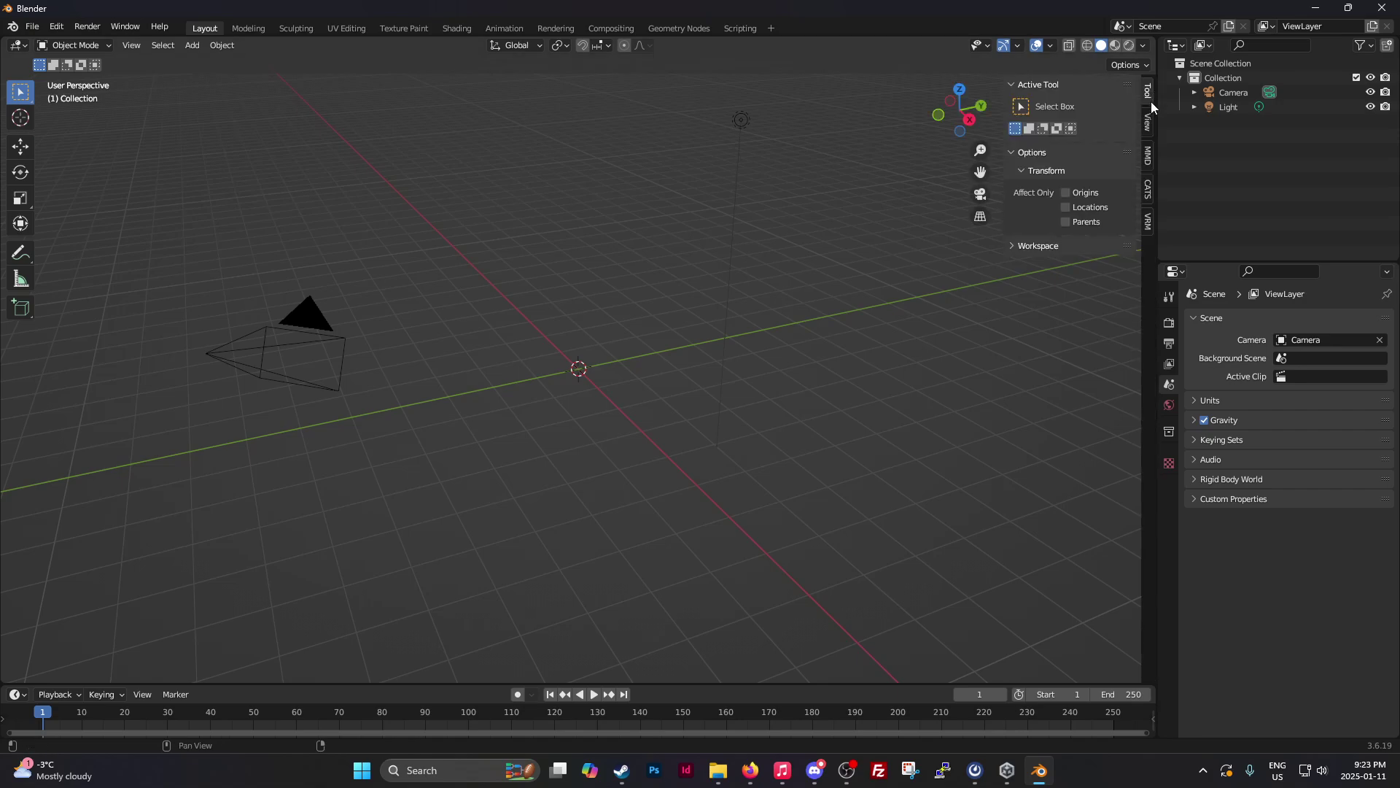
pyautogui.click(1147, 194)
pyautogui.click(1053, 115)
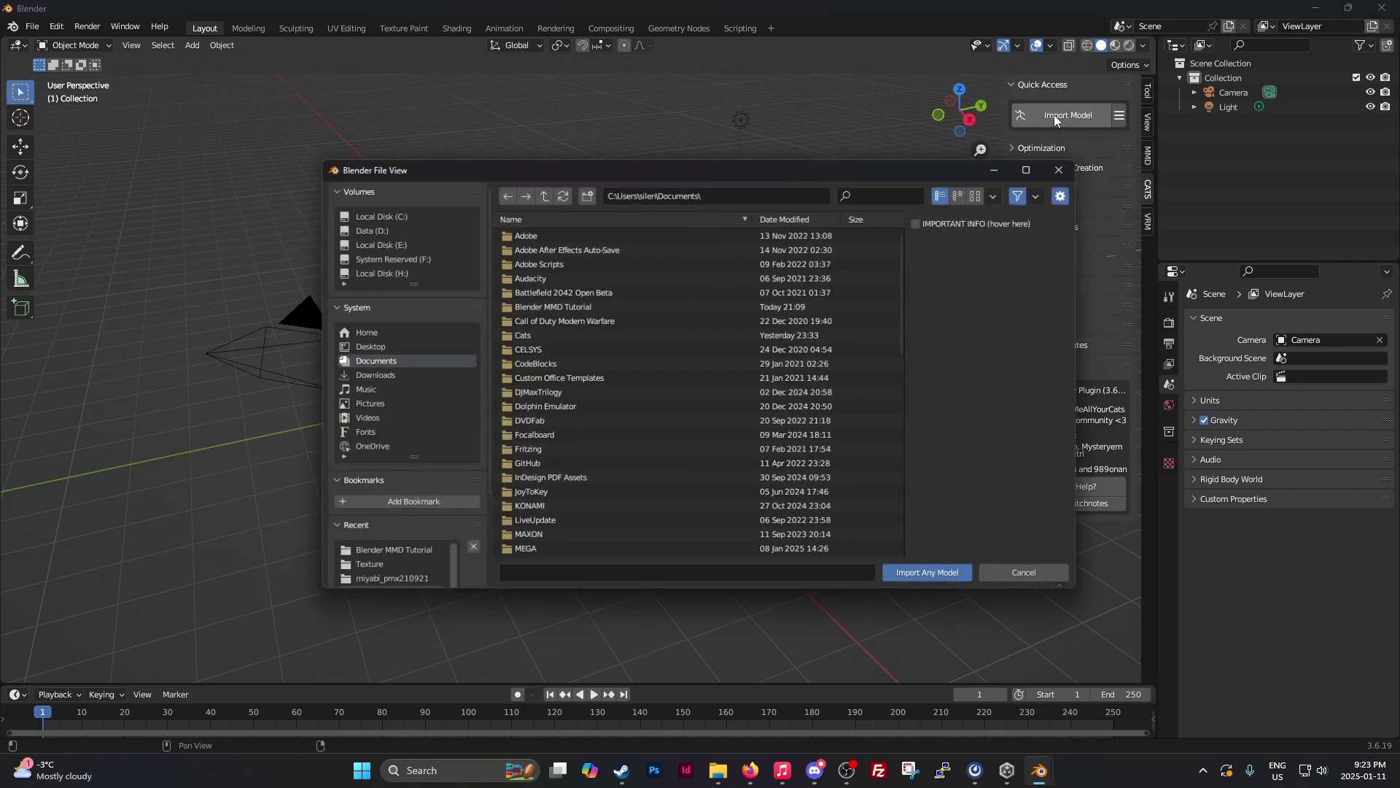
pyautogui.doubleClick(550, 304)
pyautogui.doubleClick(539, 261)
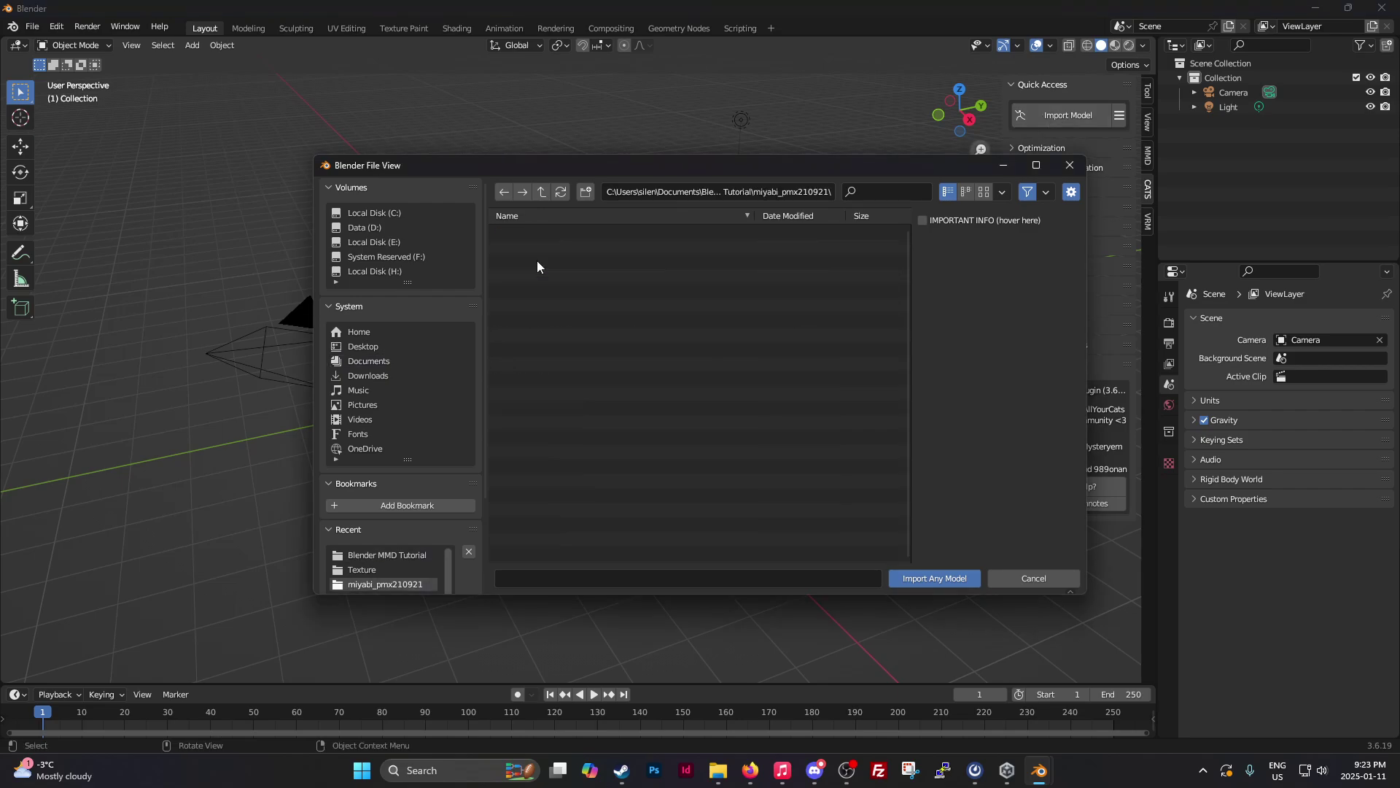
pyautogui.click(546, 276)
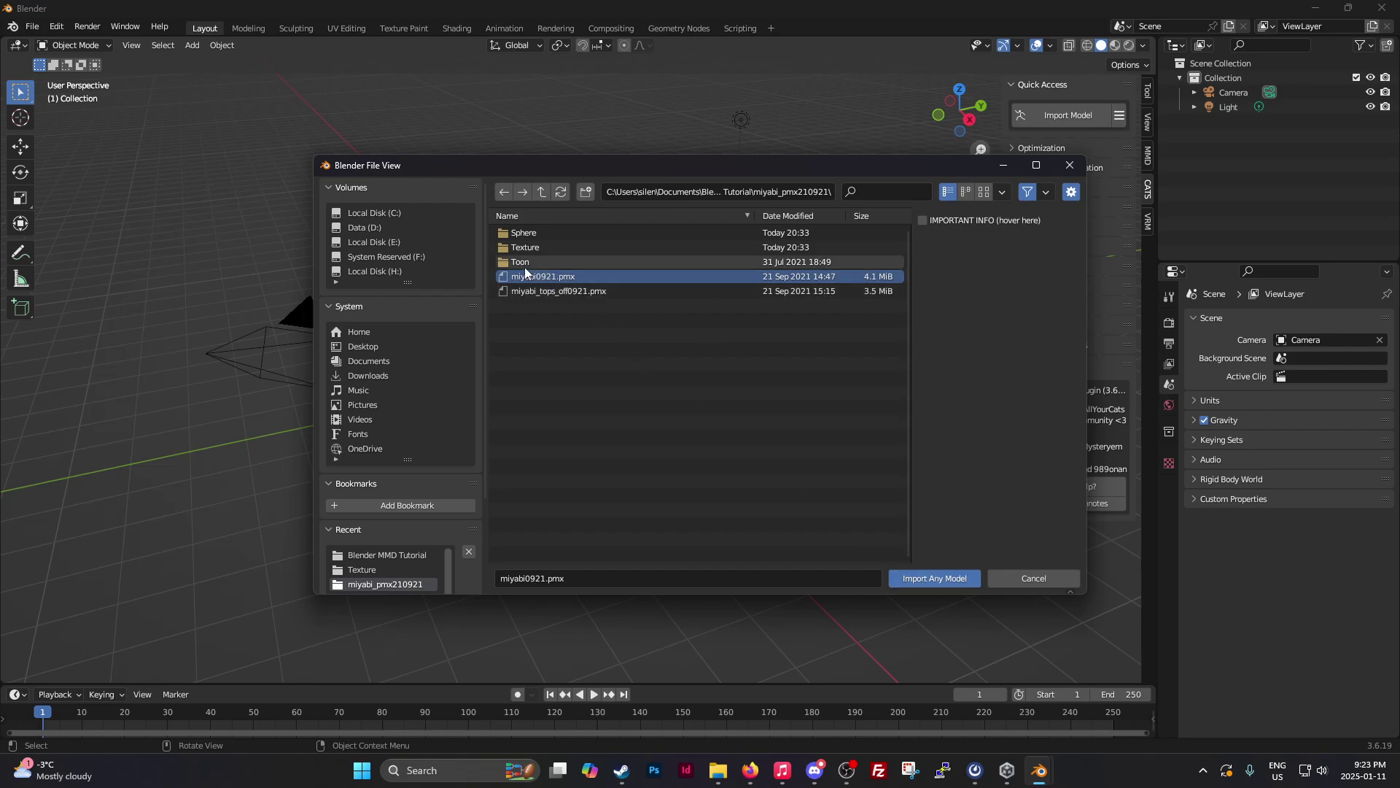
pyautogui.click(935, 578)
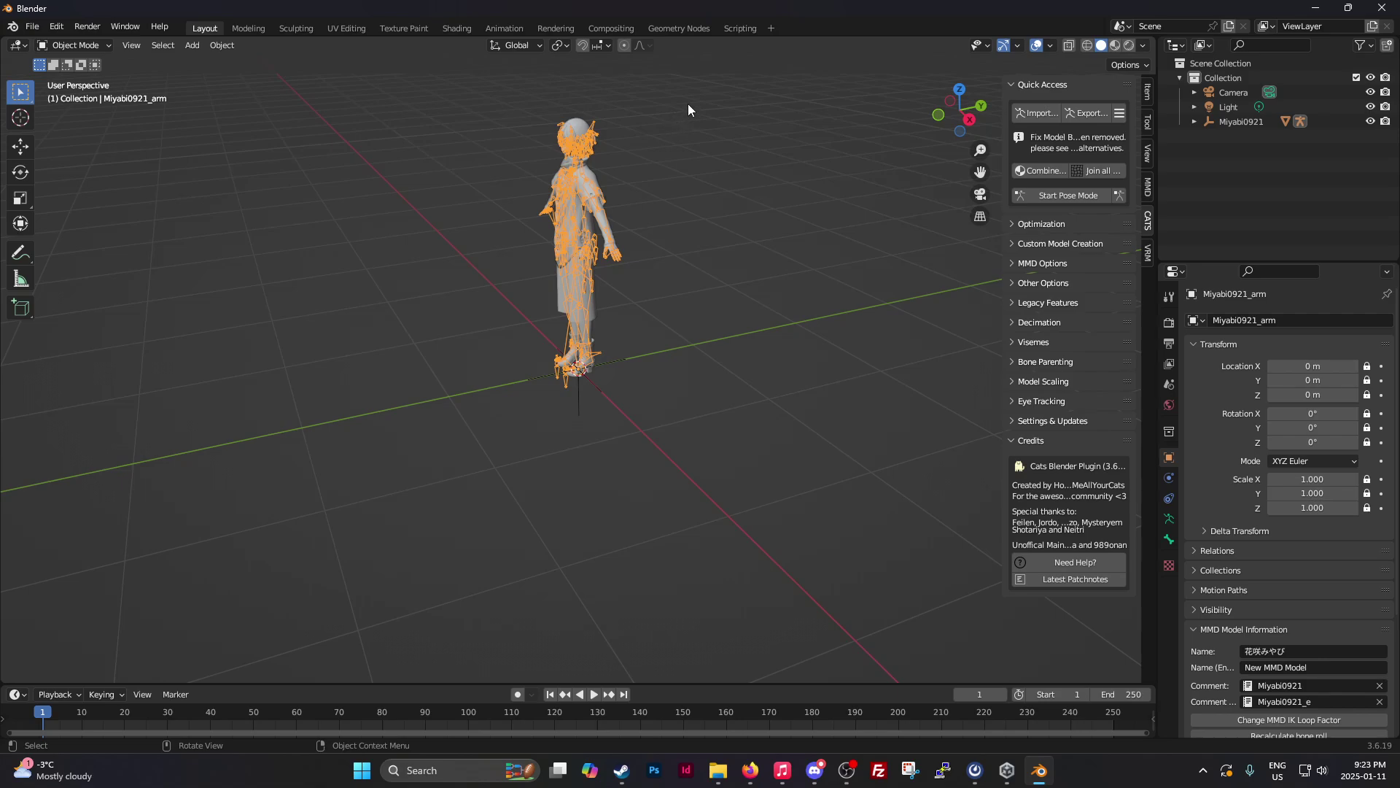
# - Select the model, frame it from the front, and switch shading to Material Preview
pyautogui.moveTo(688, 103); pyautogui.dragTo(450, 408)
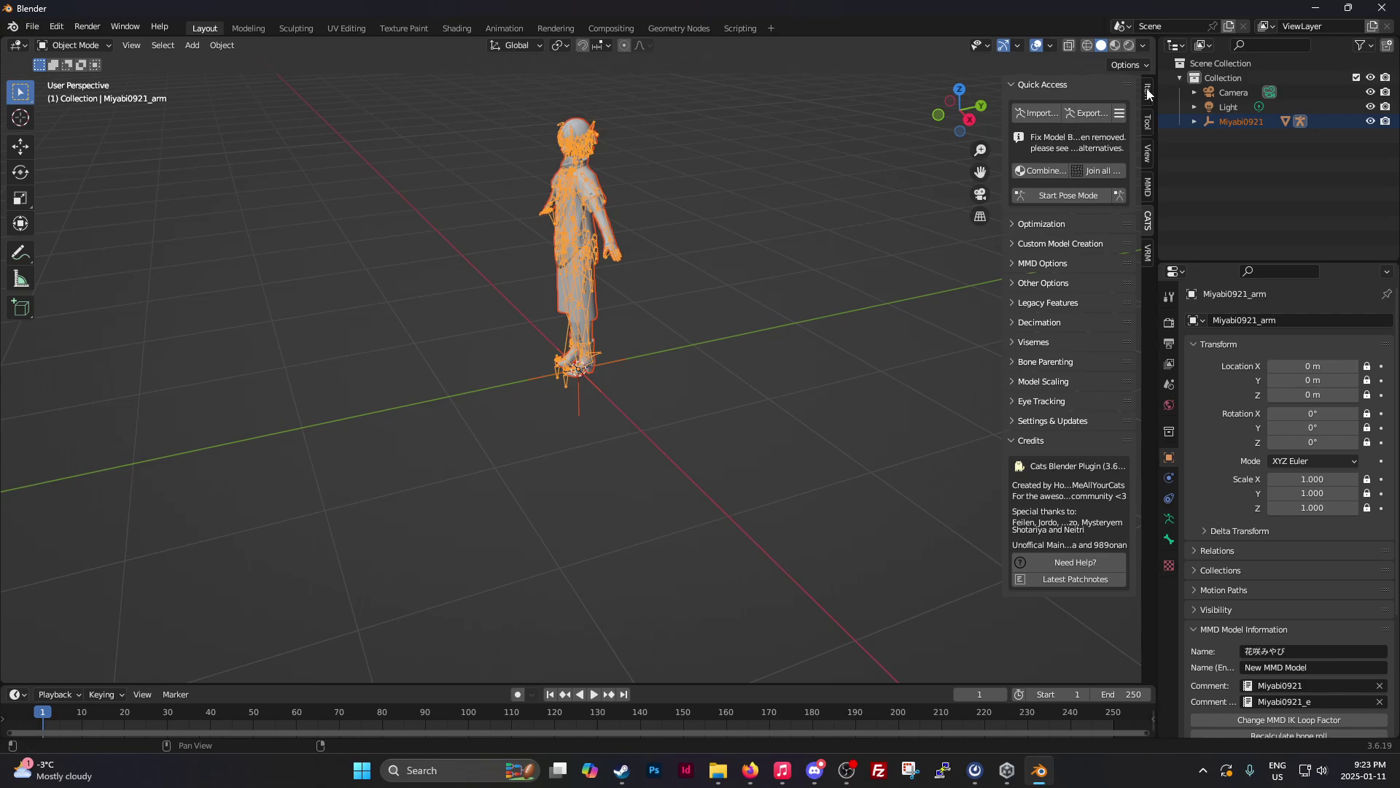
pyautogui.click(939, 115)
pyautogui.scroll(3, 568, 243)
pyautogui.scroll(3, 572, 241)
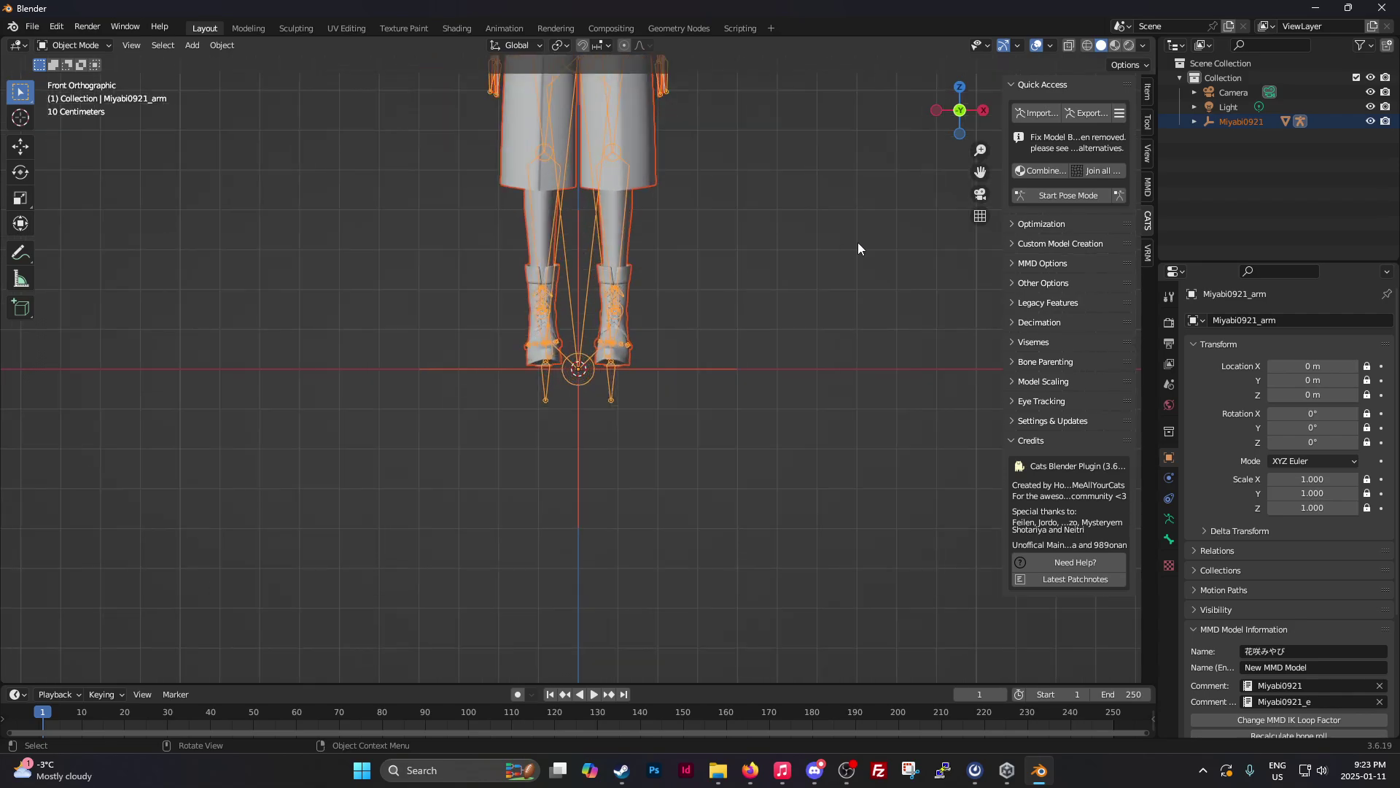
pyautogui.moveTo(981, 170); pyautogui.dragTo(980, 208)
pyautogui.scroll(-5, 757, 207)
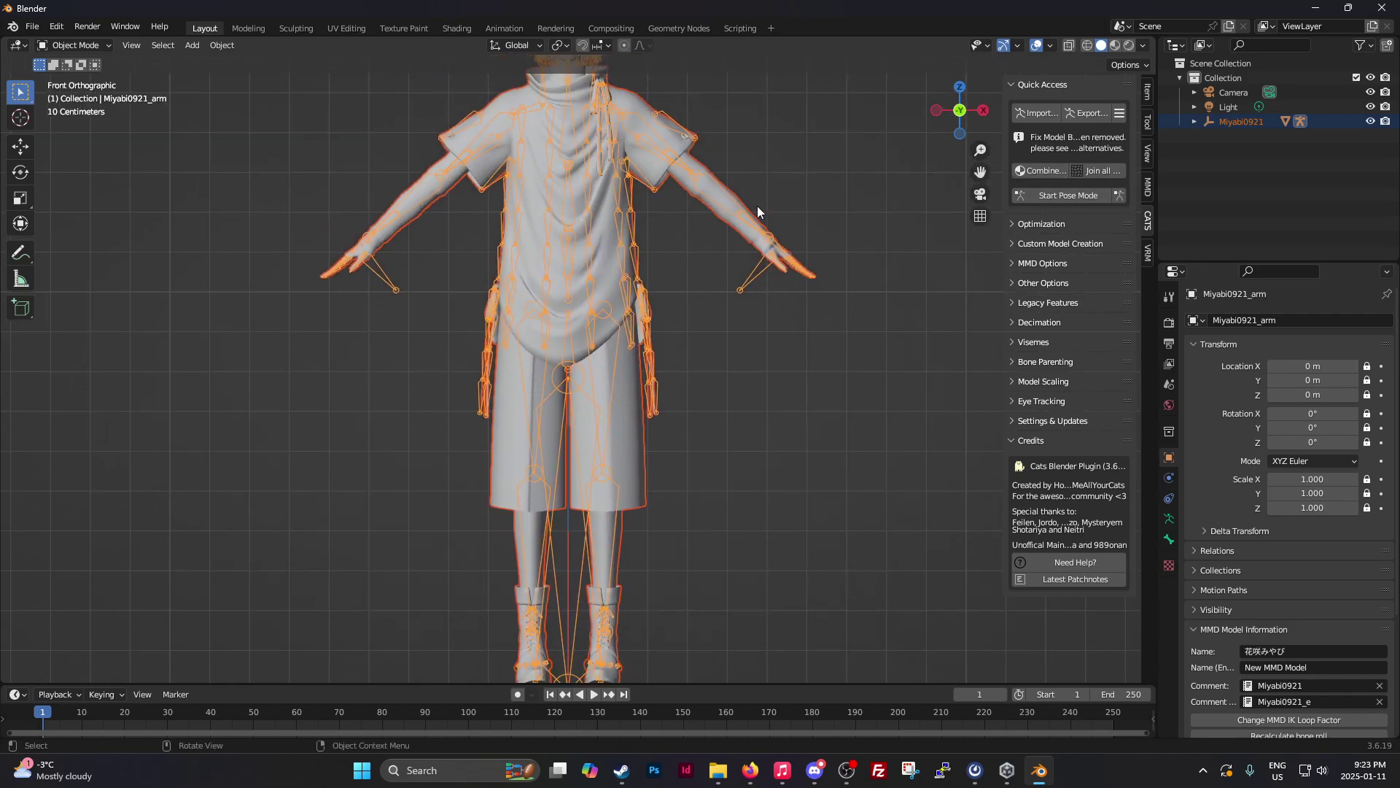
pyautogui.scroll(-1, 761, 206)
pyautogui.moveTo(981, 170); pyautogui.dragTo(980, 185)
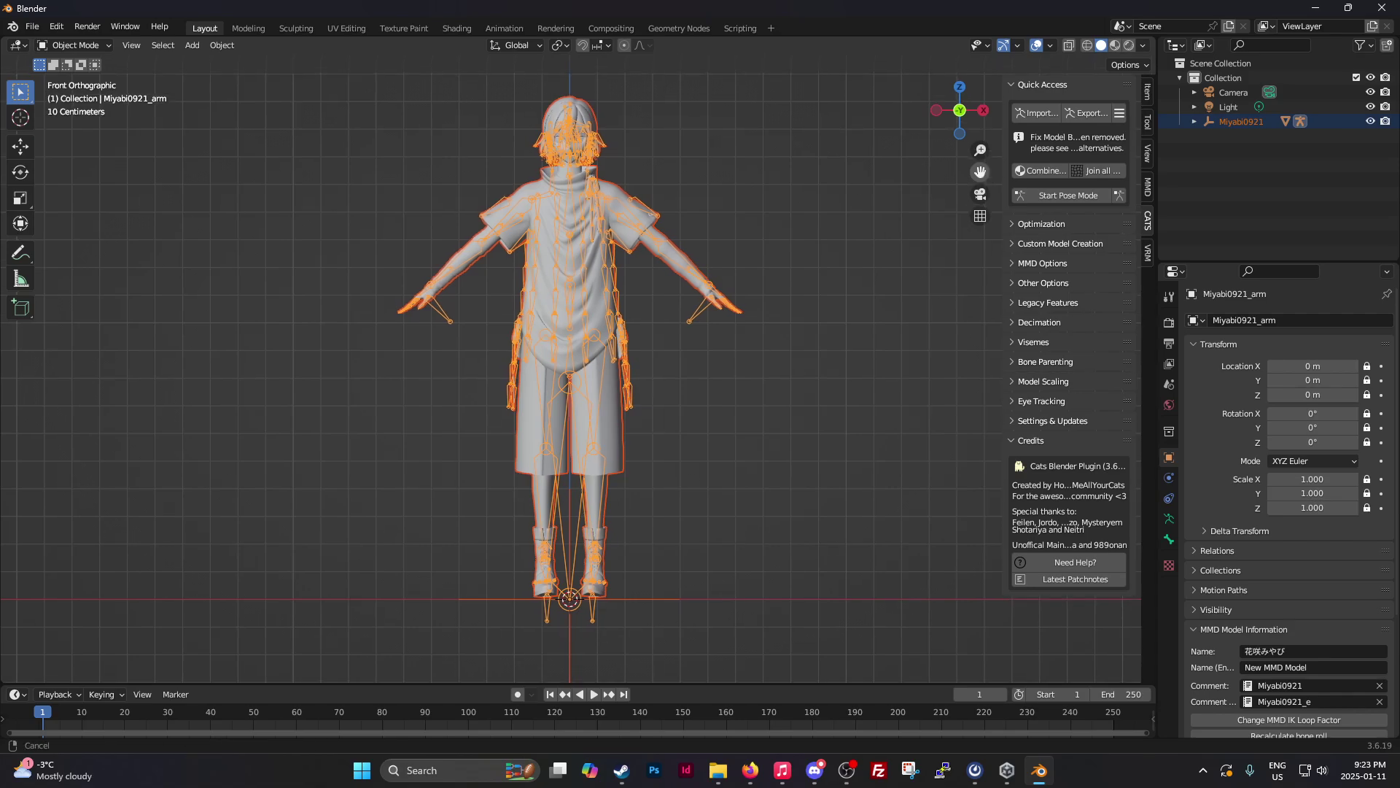
pyautogui.click(1117, 45)
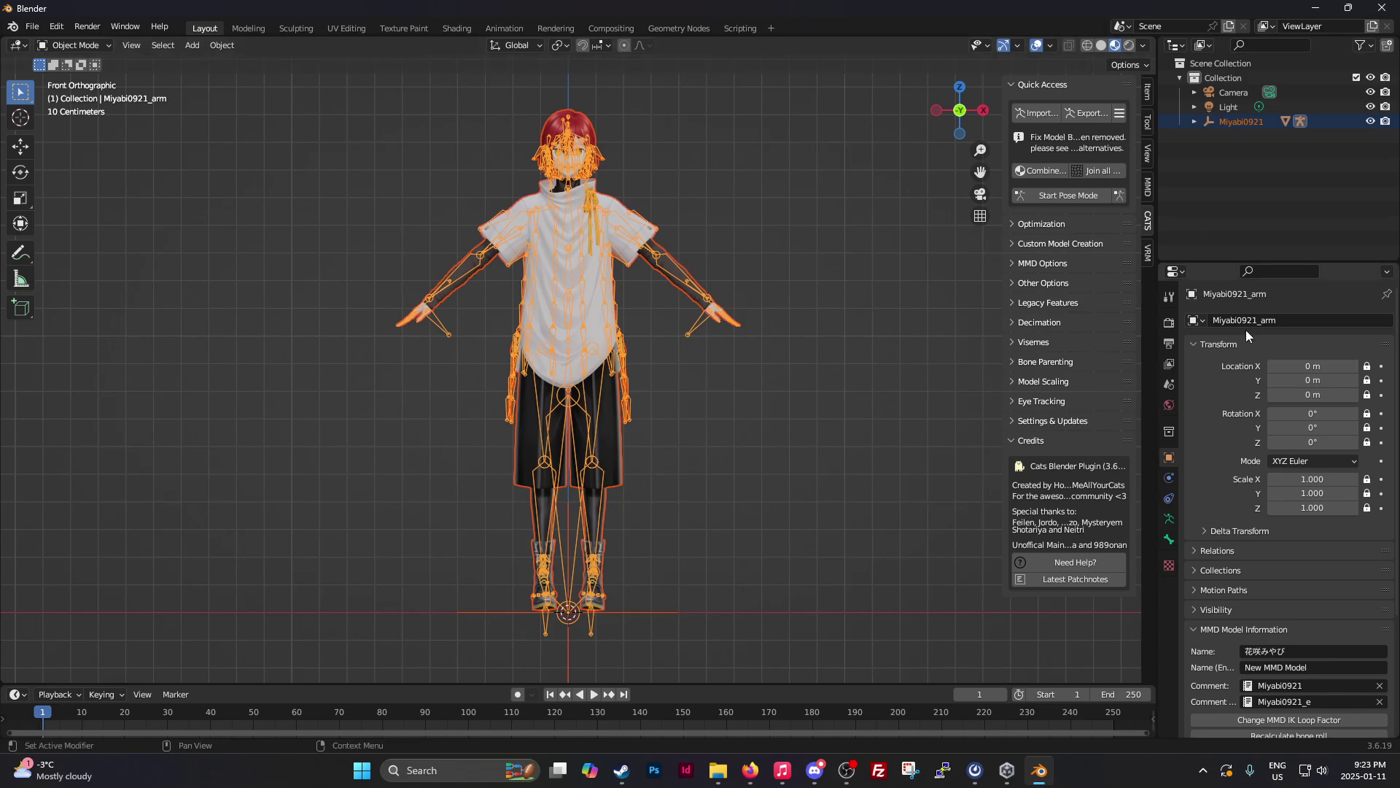
# - Apply Object > Relations > Make Single User > Object & Data & Materials to Miyabi0921
pyautogui.click(222, 44)
pyautogui.moveTo(245, 286)
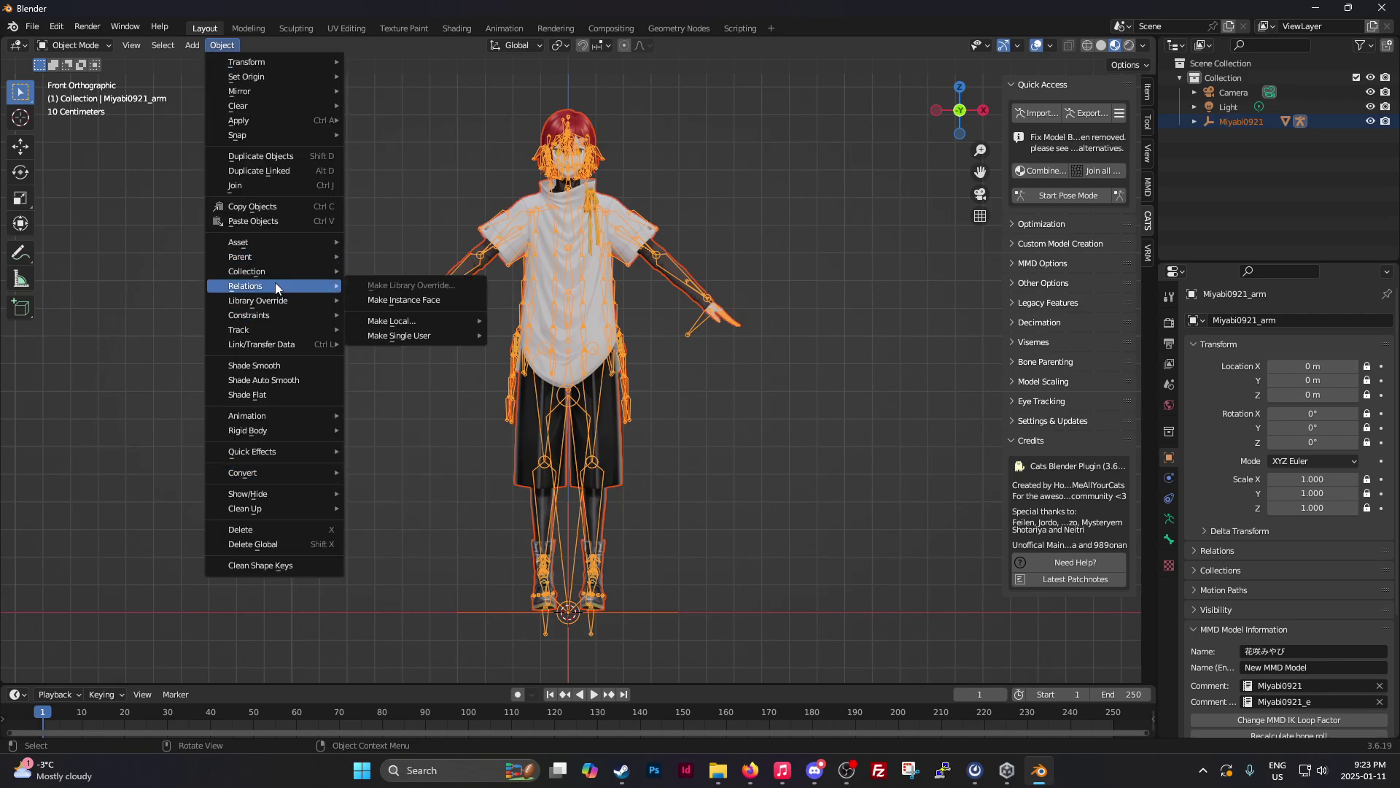
pyautogui.moveTo(405, 336)
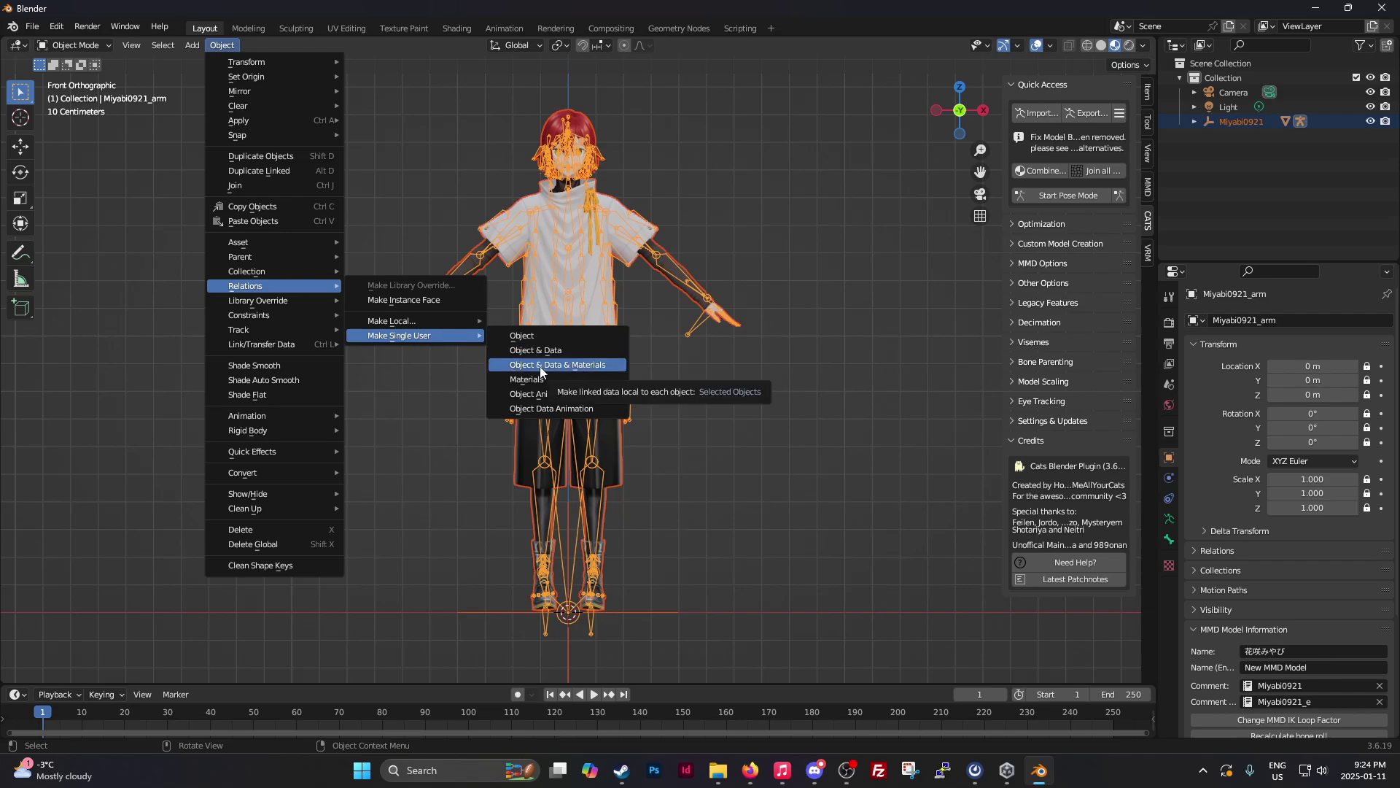
pyautogui.click(608, 364)
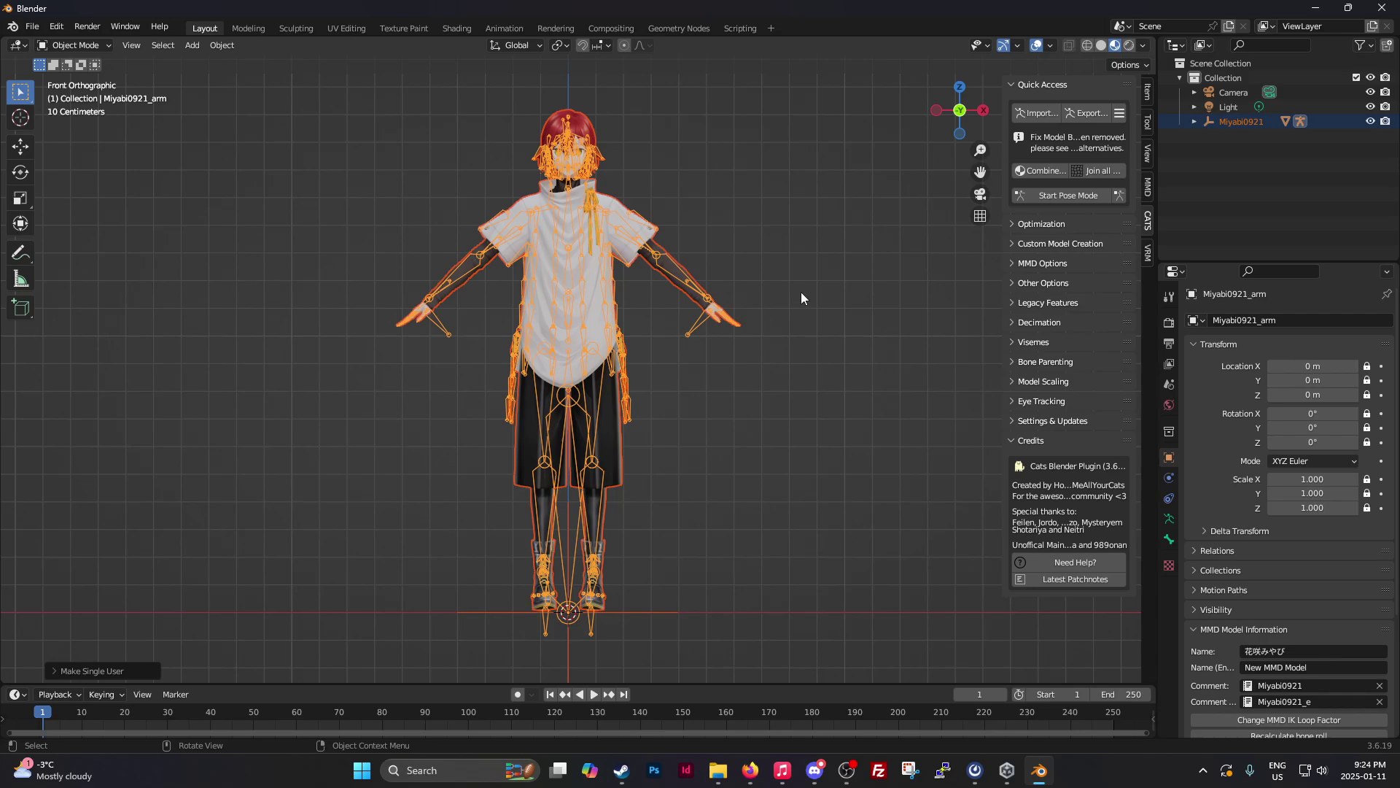
# - Run CATS Fix MMD Model, then Combine Same Materials to merge 15 duplicates
pyautogui.click(1040, 264)
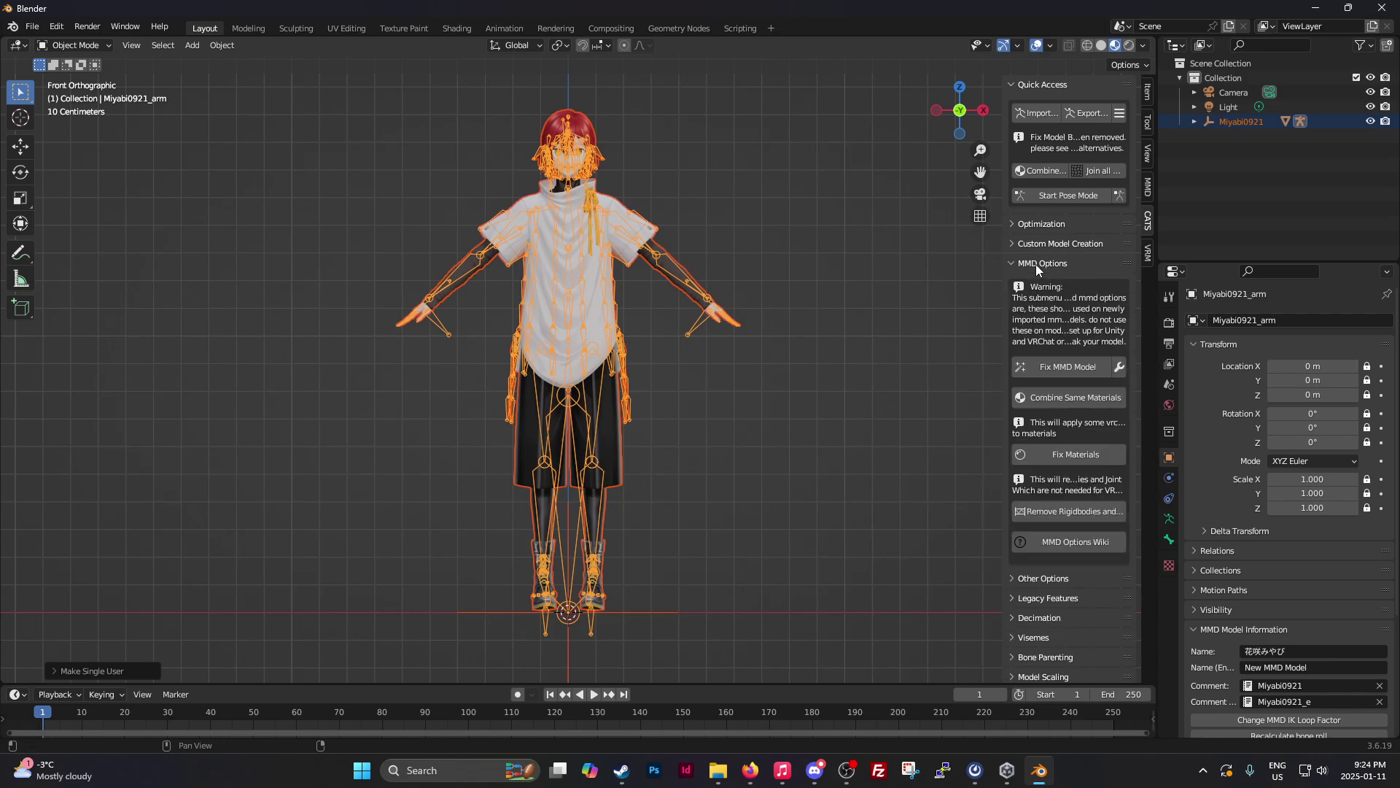
pyautogui.click(1065, 364)
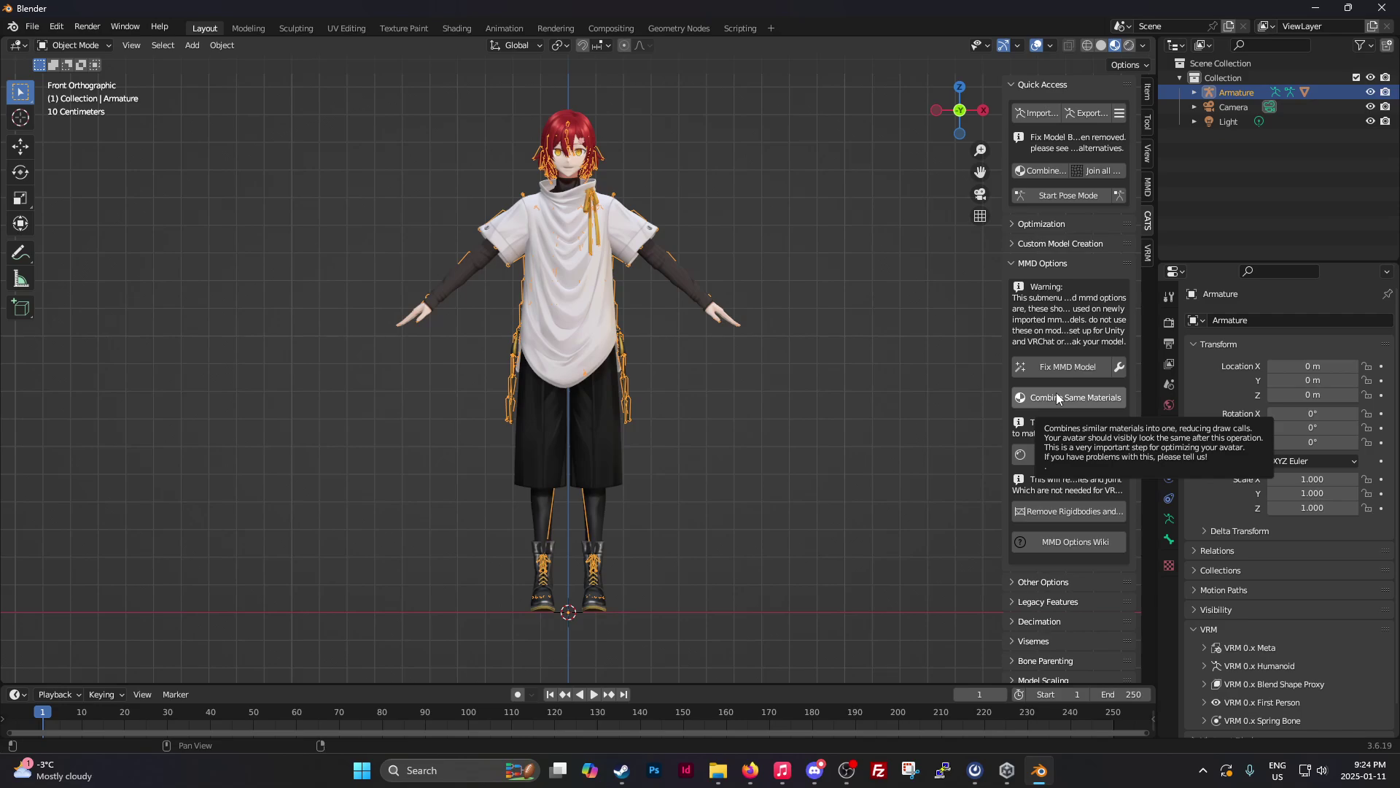
pyautogui.click(1054, 399)
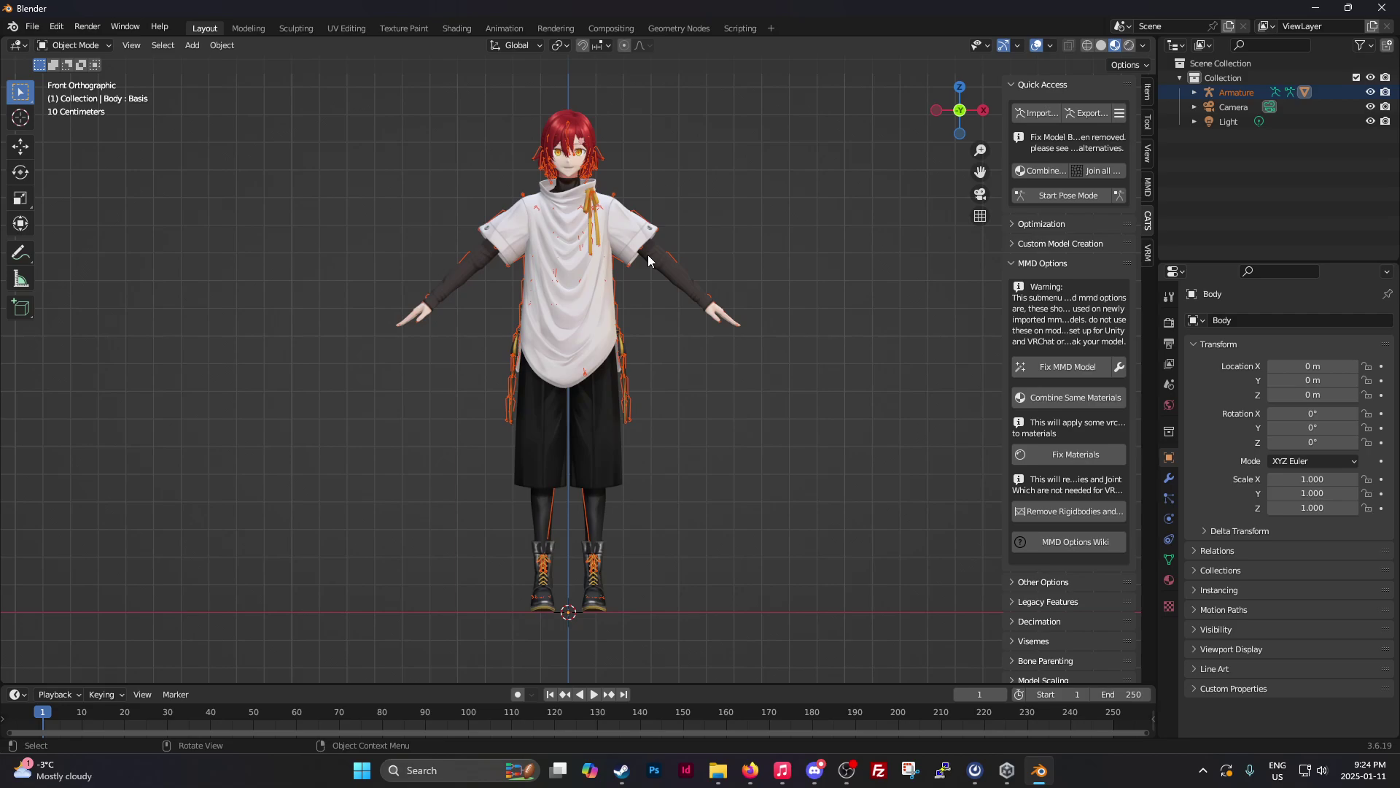
# - In Material Properties, select eye.001 and enable VRM MToon Material on it
pyautogui.click(1171, 587)
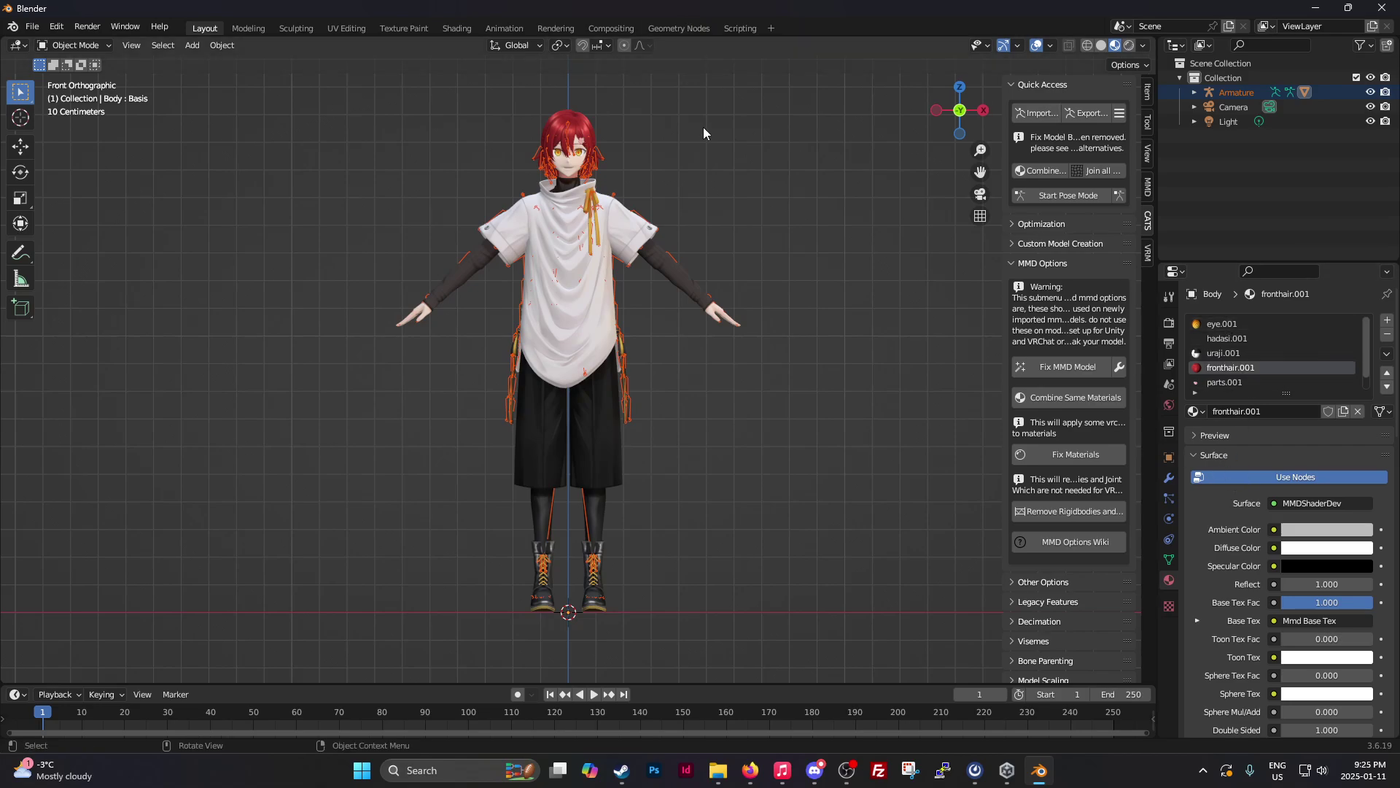
pyautogui.scroll(3, 561, 145)
pyautogui.moveTo(978, 170); pyautogui.dragTo(979, 378)
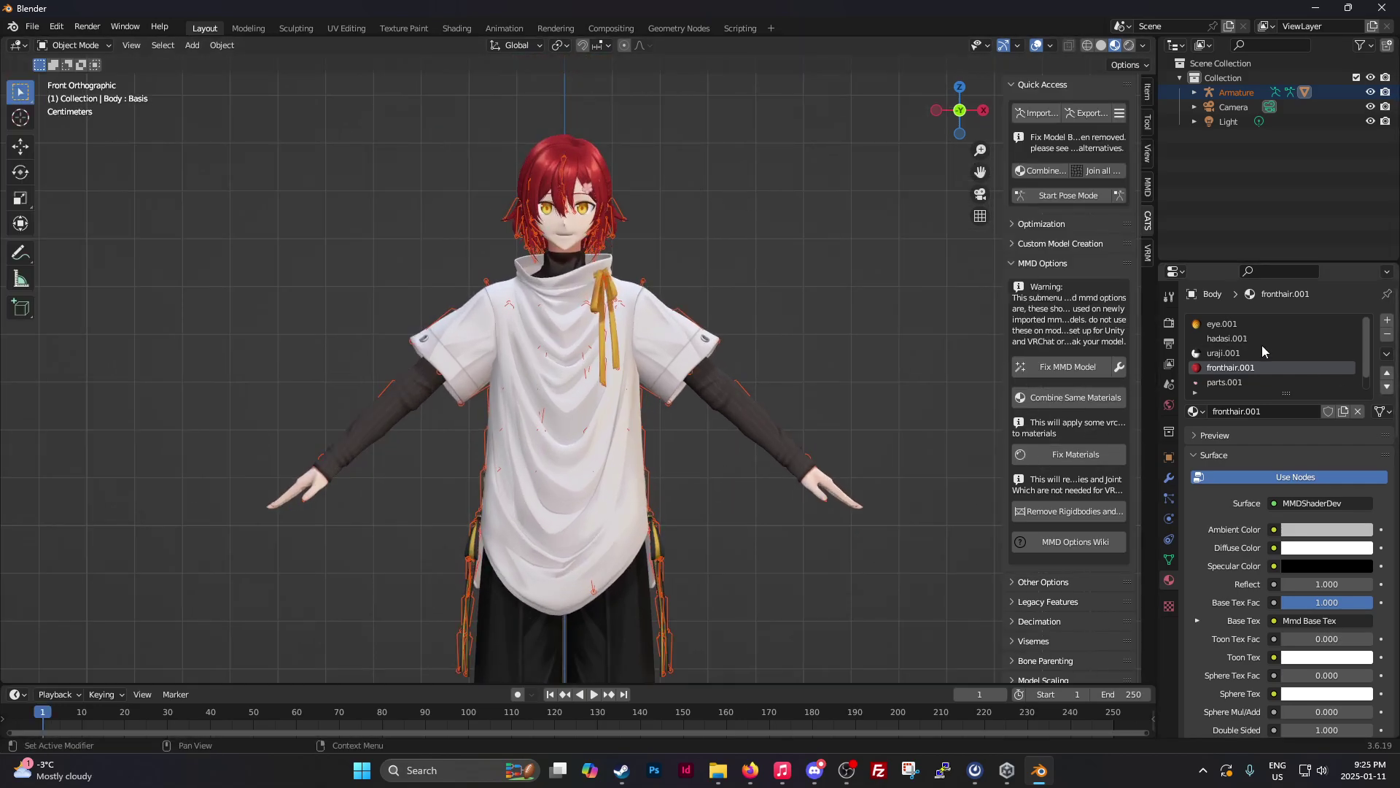
pyautogui.click(1228, 325)
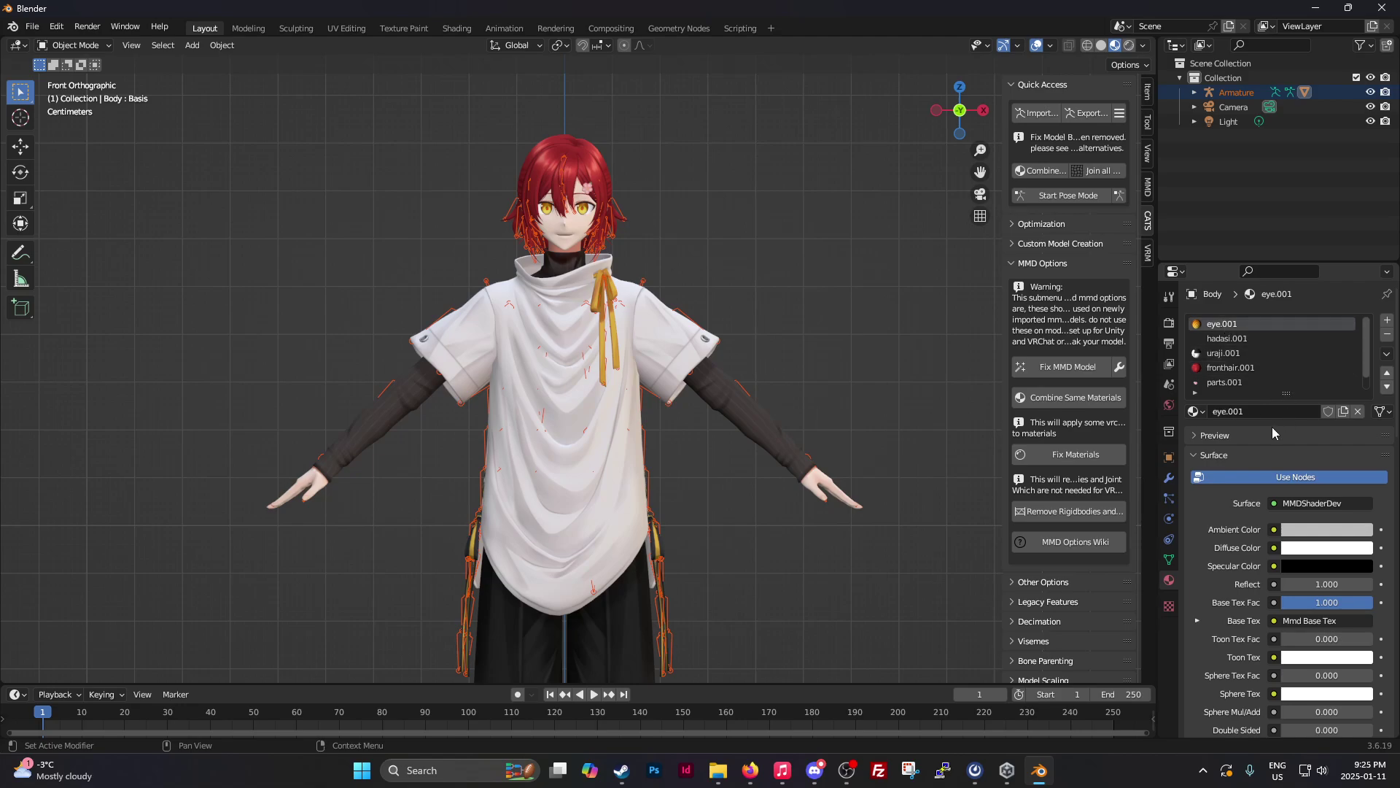
pyautogui.click(1213, 455)
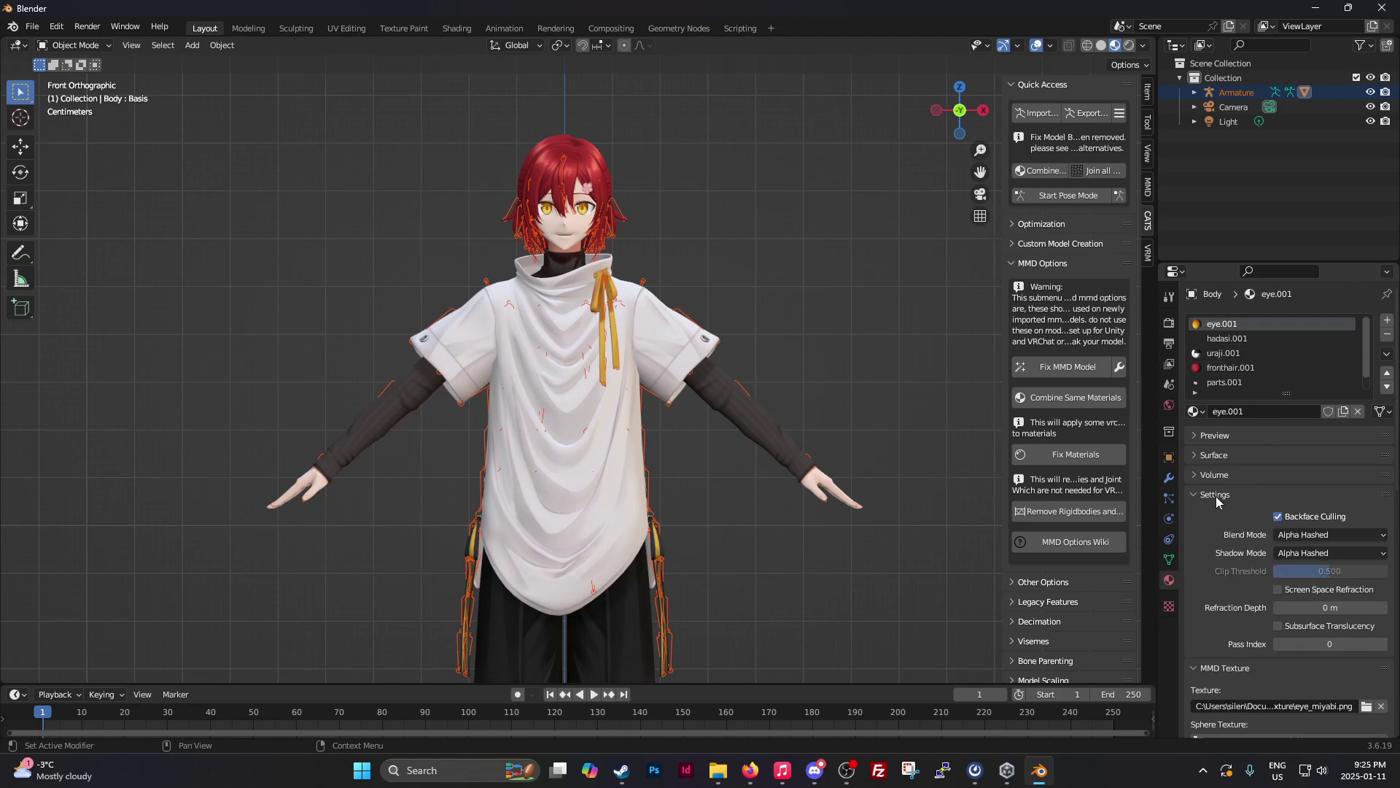
pyautogui.click(1200, 494)
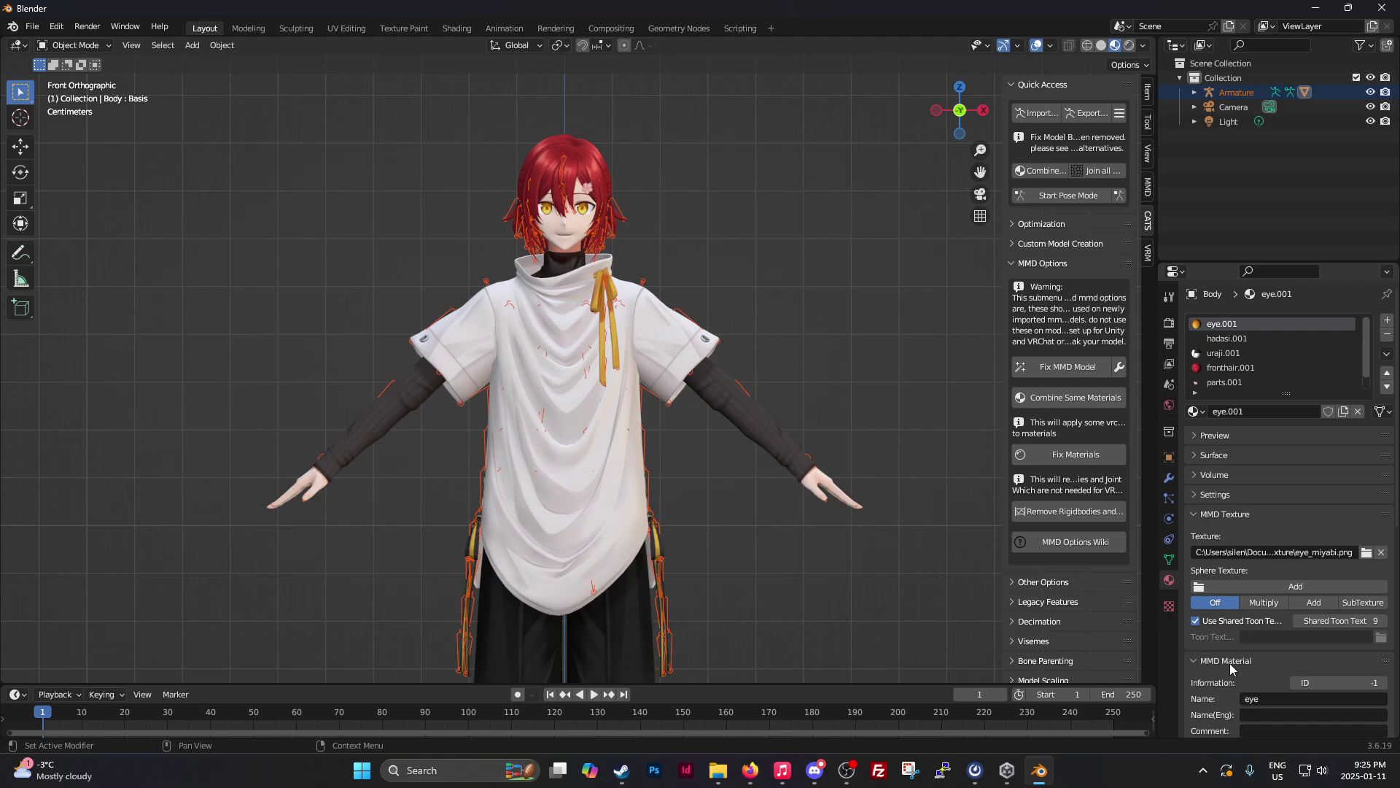
pyautogui.scroll(-4, 1266, 625)
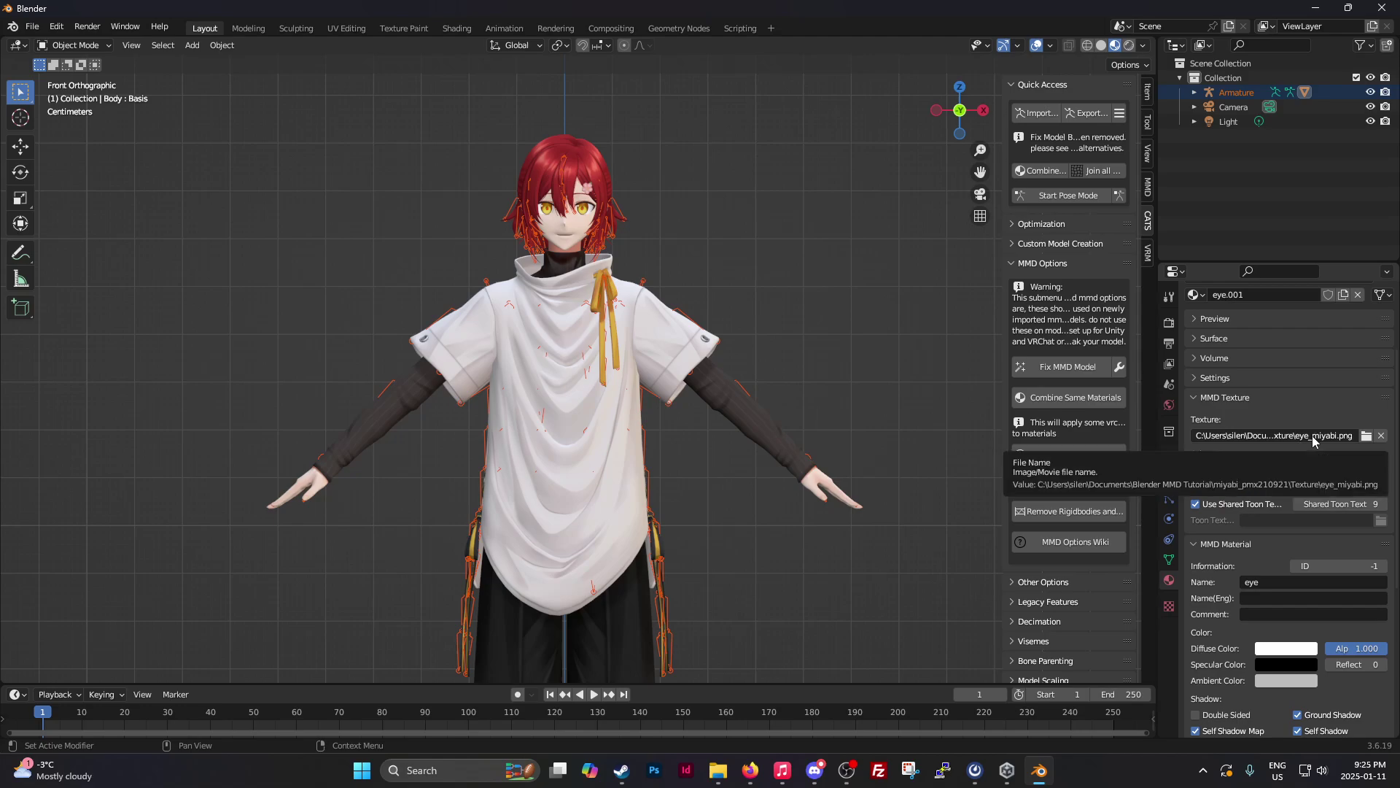
pyautogui.scroll(-1, 1294, 575)
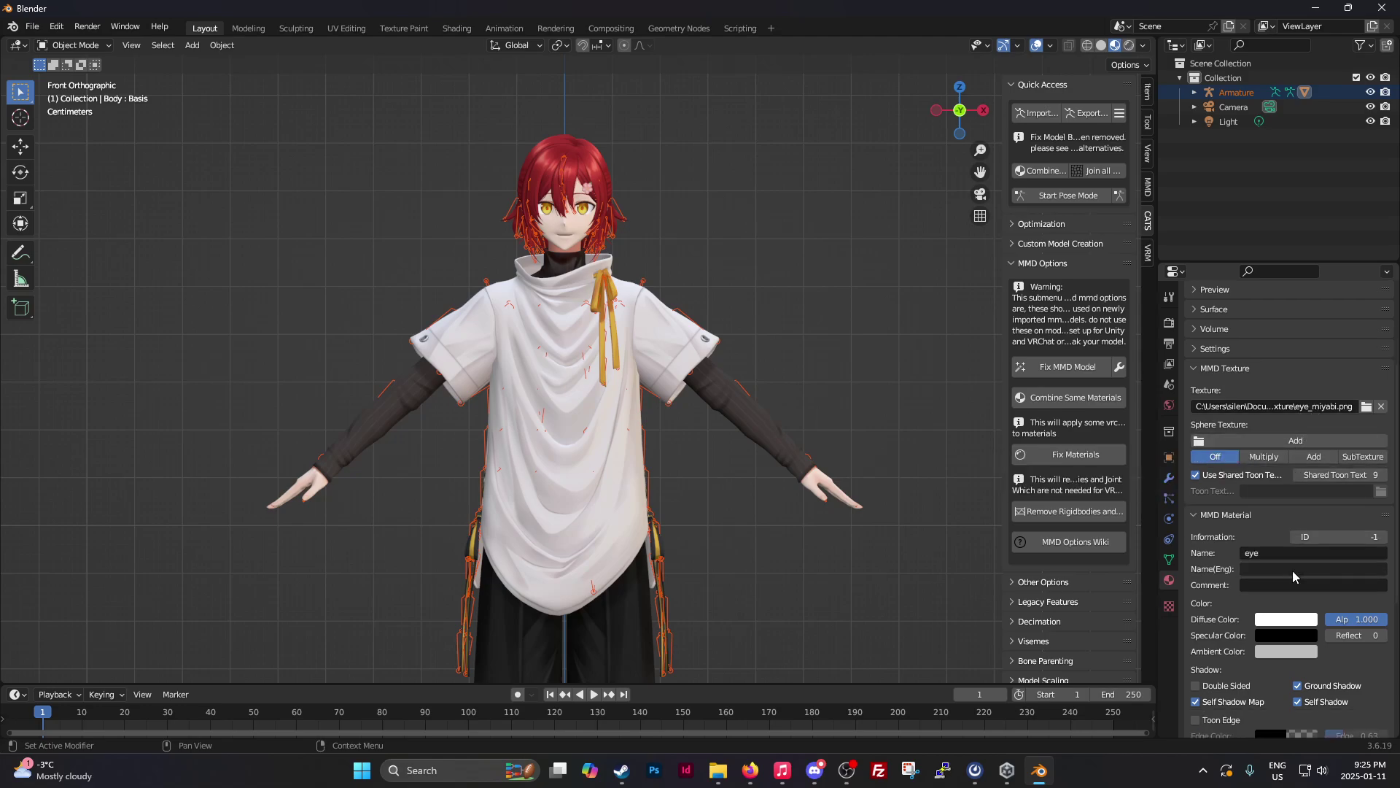
pyautogui.scroll(-4, 1292, 570)
pyautogui.scroll(-2, 1288, 568)
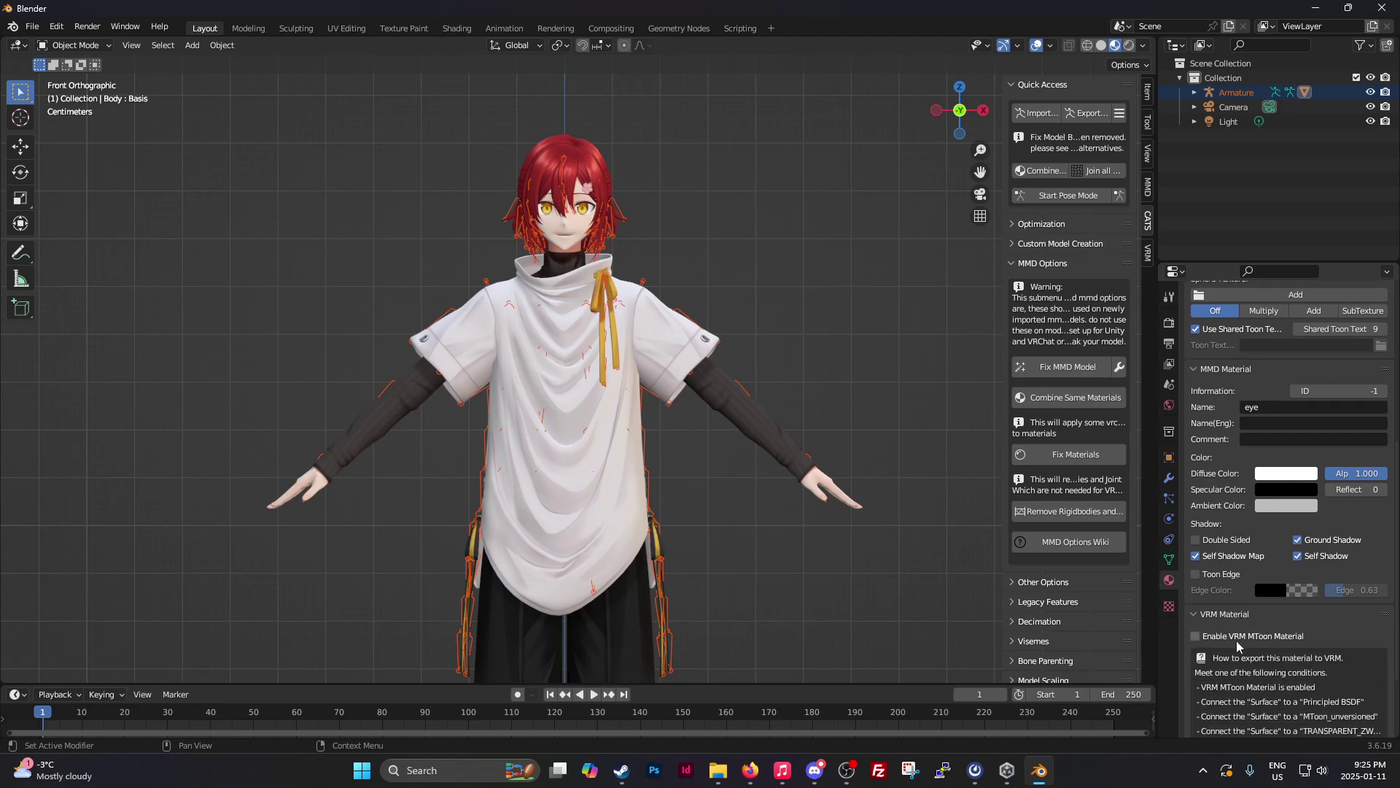
pyautogui.scroll(-3, 1236, 641)
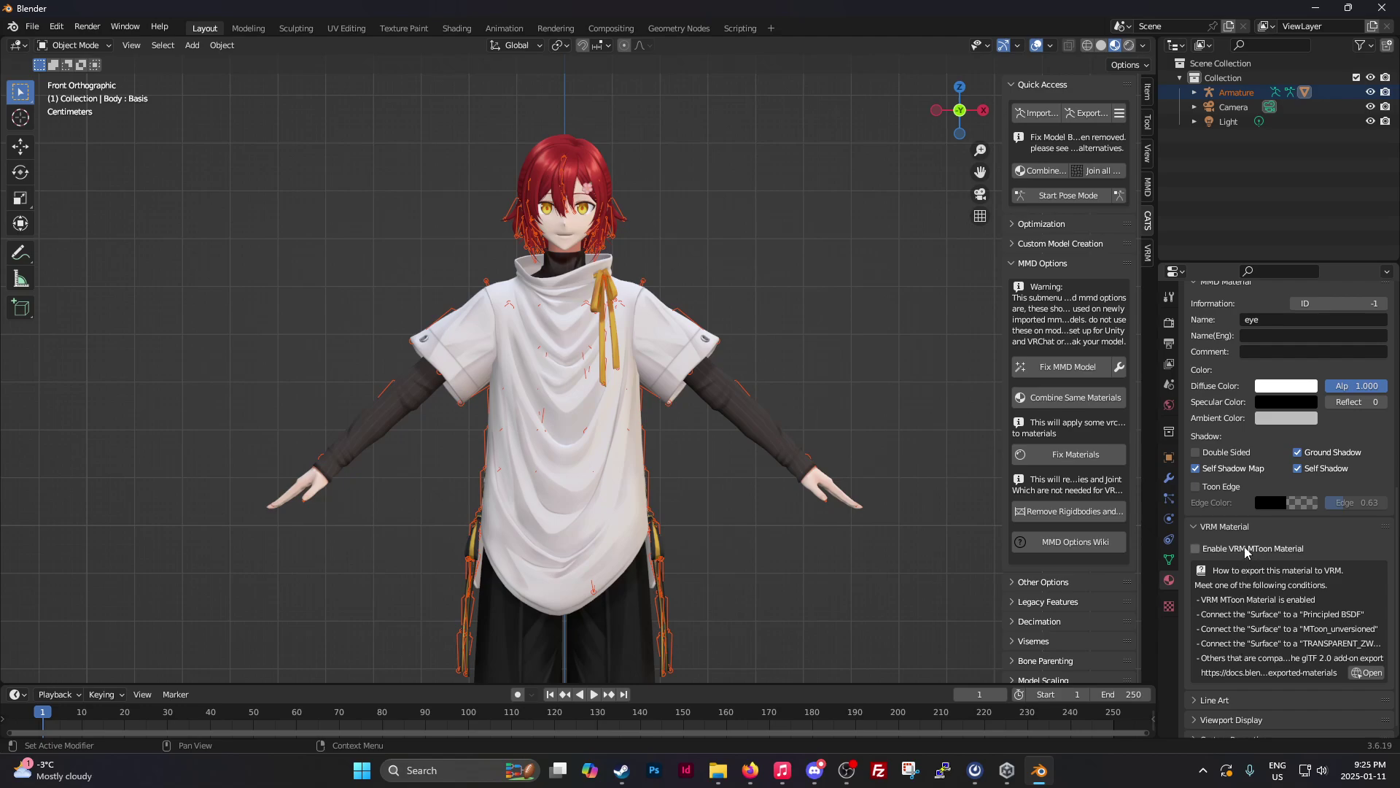
pyautogui.click(1212, 550)
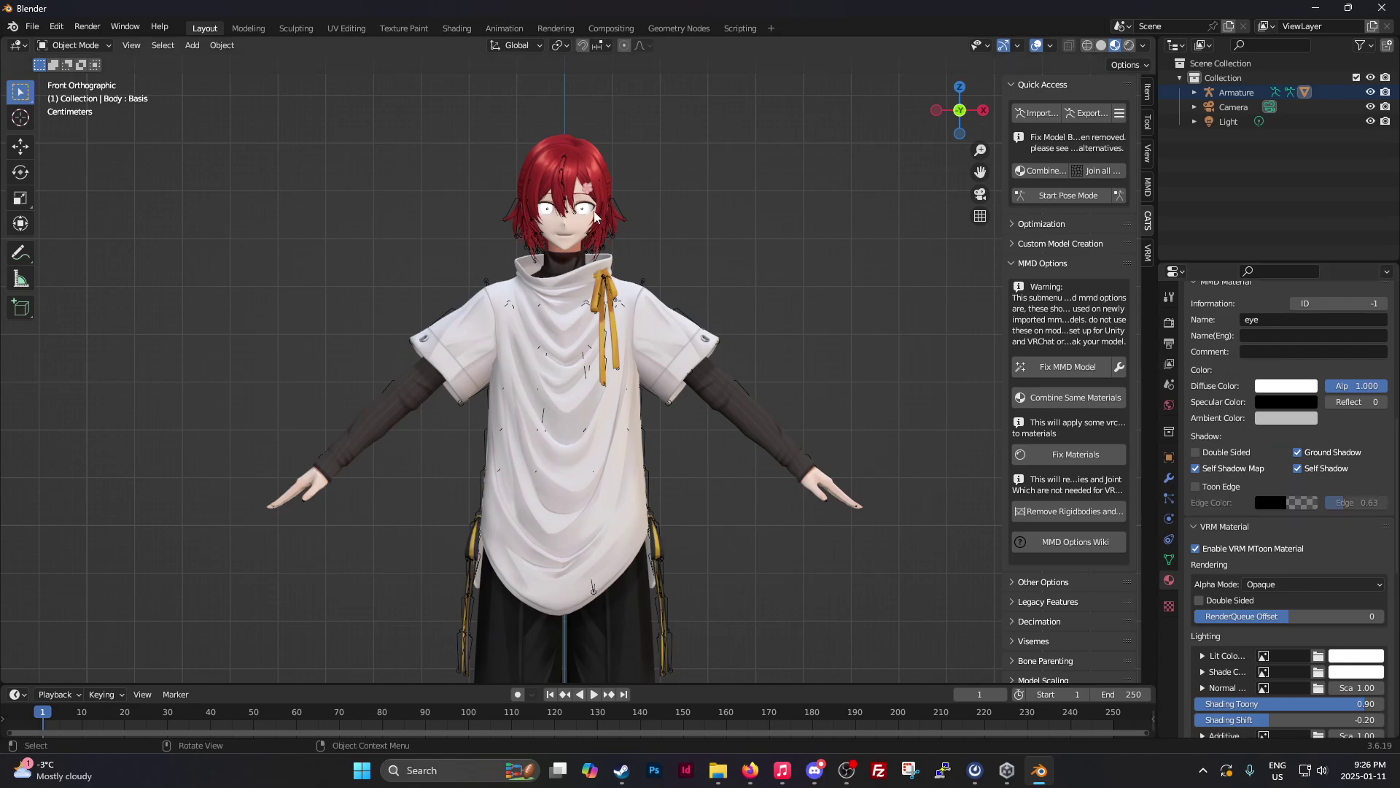
pyautogui.scroll(3, 599, 216)
pyautogui.keyDown('shift'); pyautogui.moveTo(605, 93); pyautogui.dragTo(605, 191, button='middle'); pyautogui.keyUp('shift')
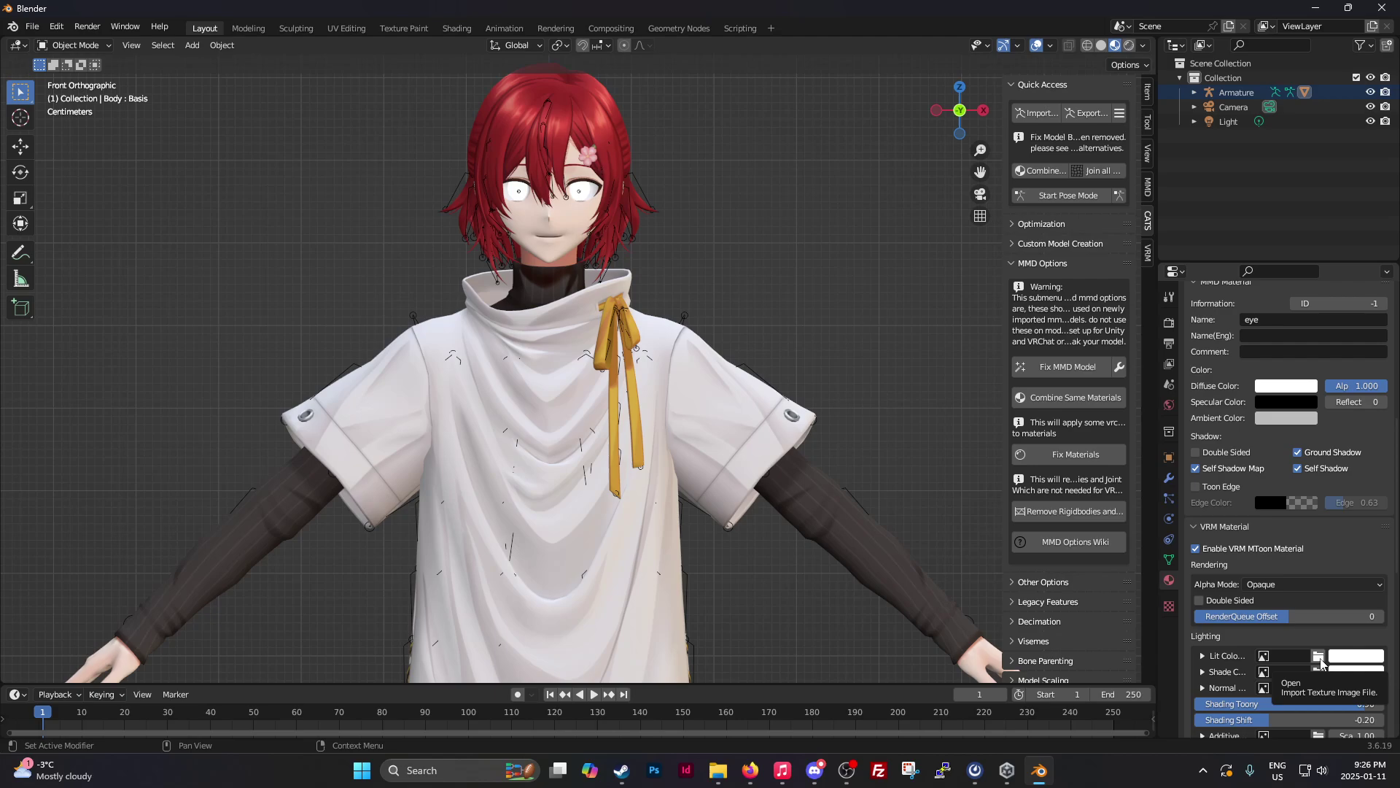
# - Set eye_miyabi.png from miyabi_pmx210921 > Texture as the eye's Lit Color texture
pyautogui.click(1317, 657)
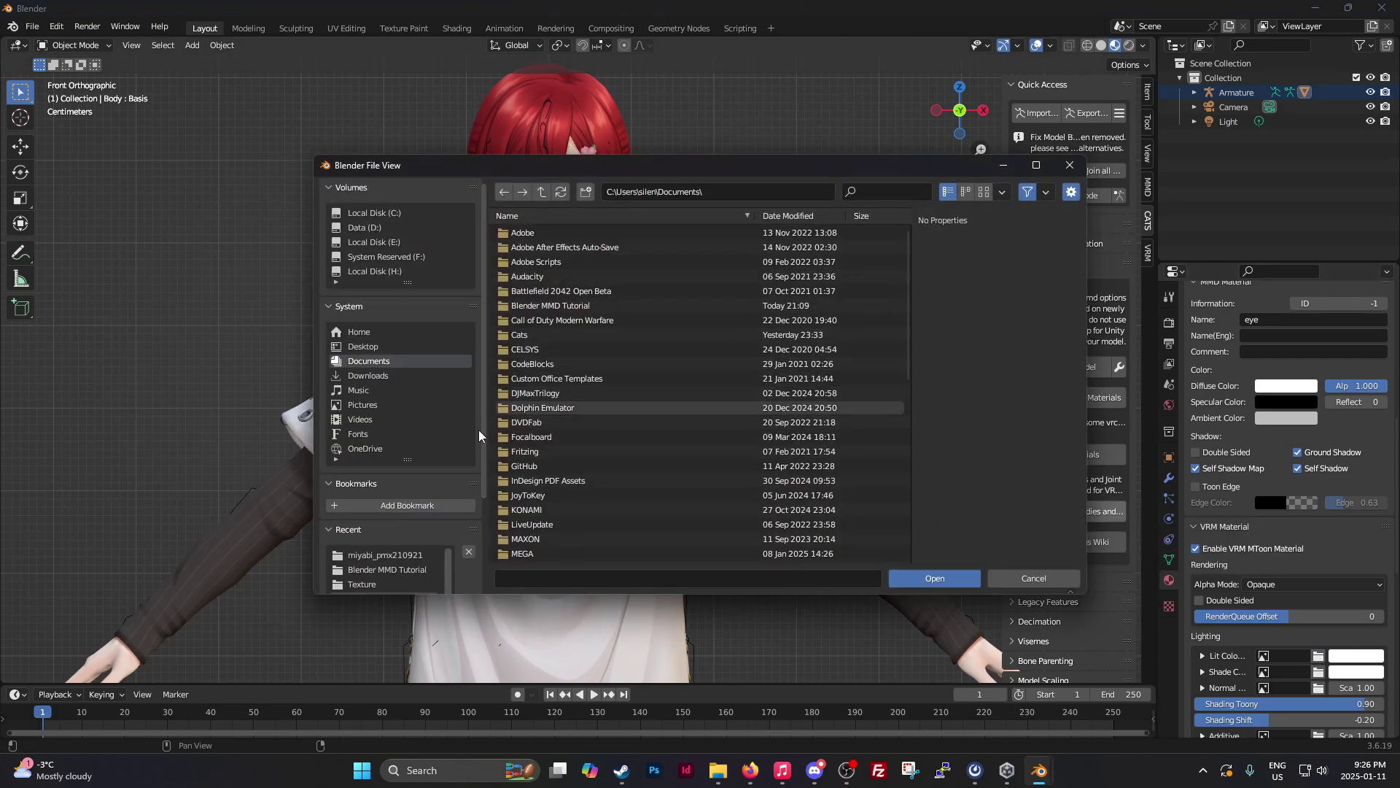
pyautogui.doubleClick(550, 305)
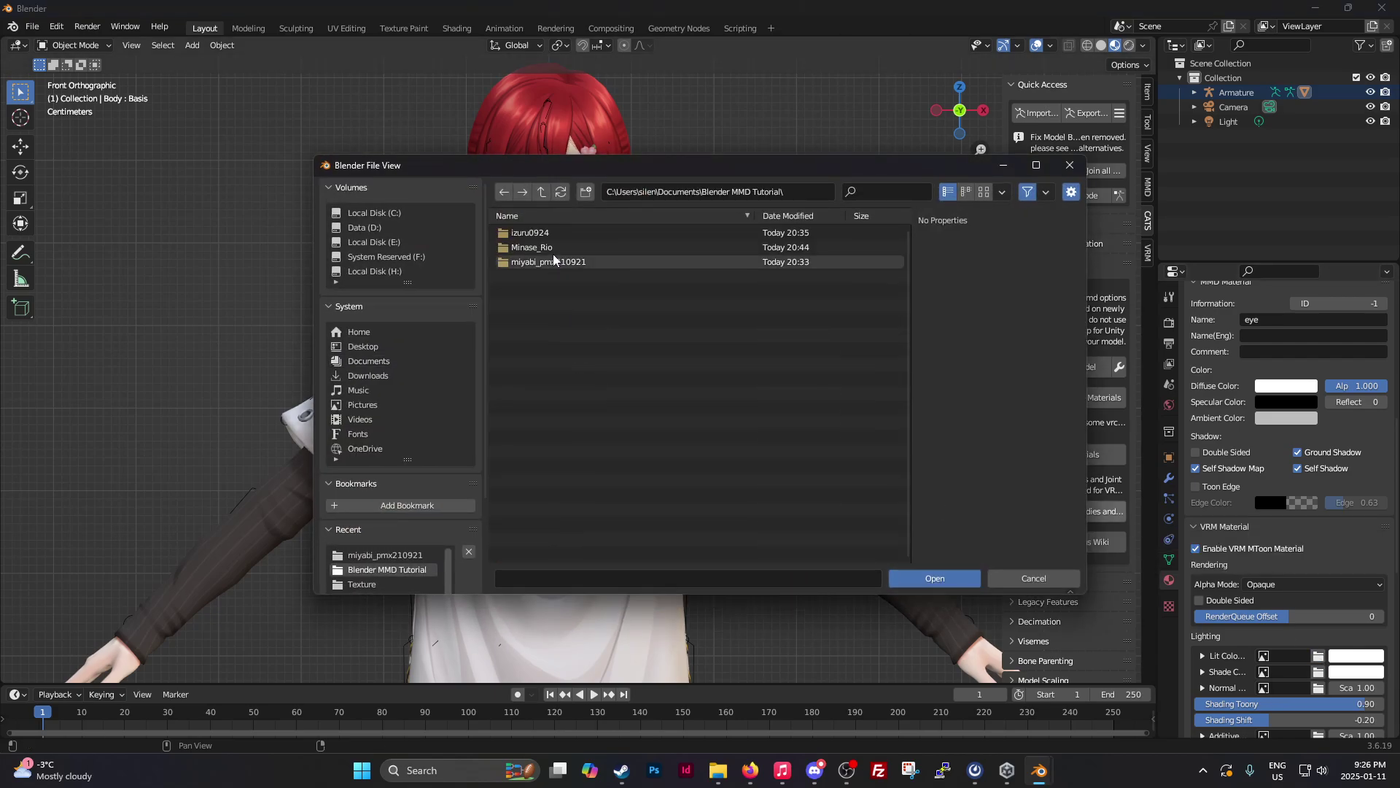
pyautogui.doubleClick(554, 261)
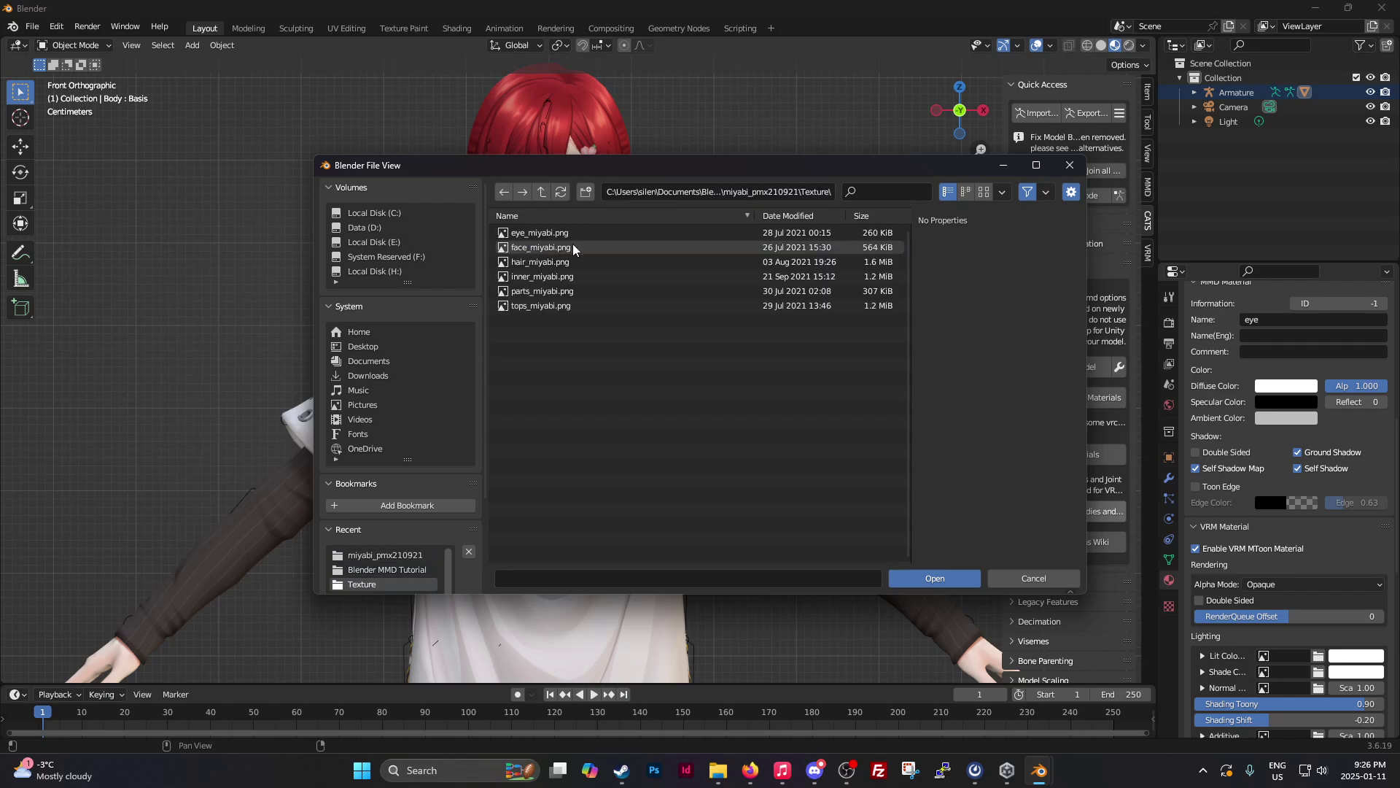
pyautogui.click(541, 233)
pyautogui.click(935, 577)
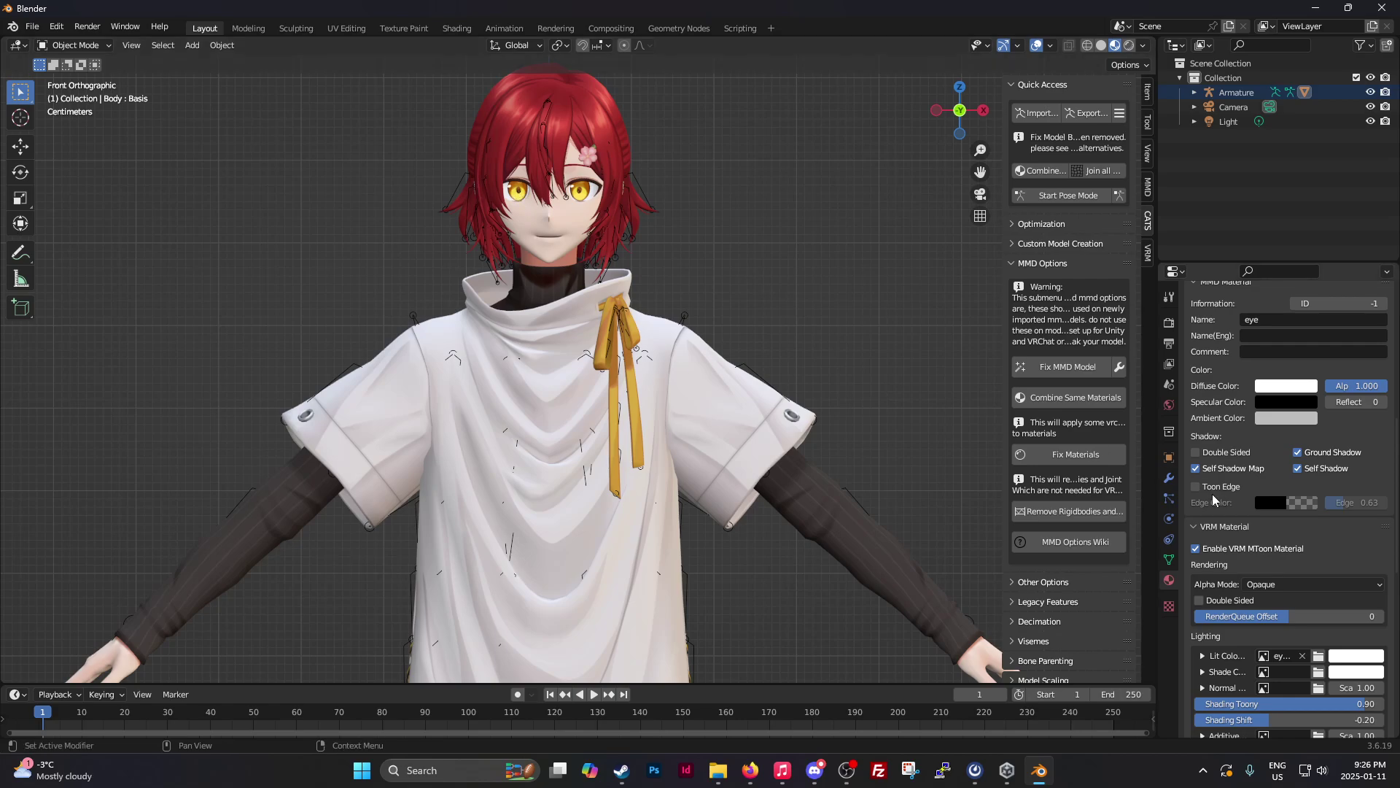
pyautogui.scroll(8, 1283, 429)
pyautogui.scroll(5, 1286, 441)
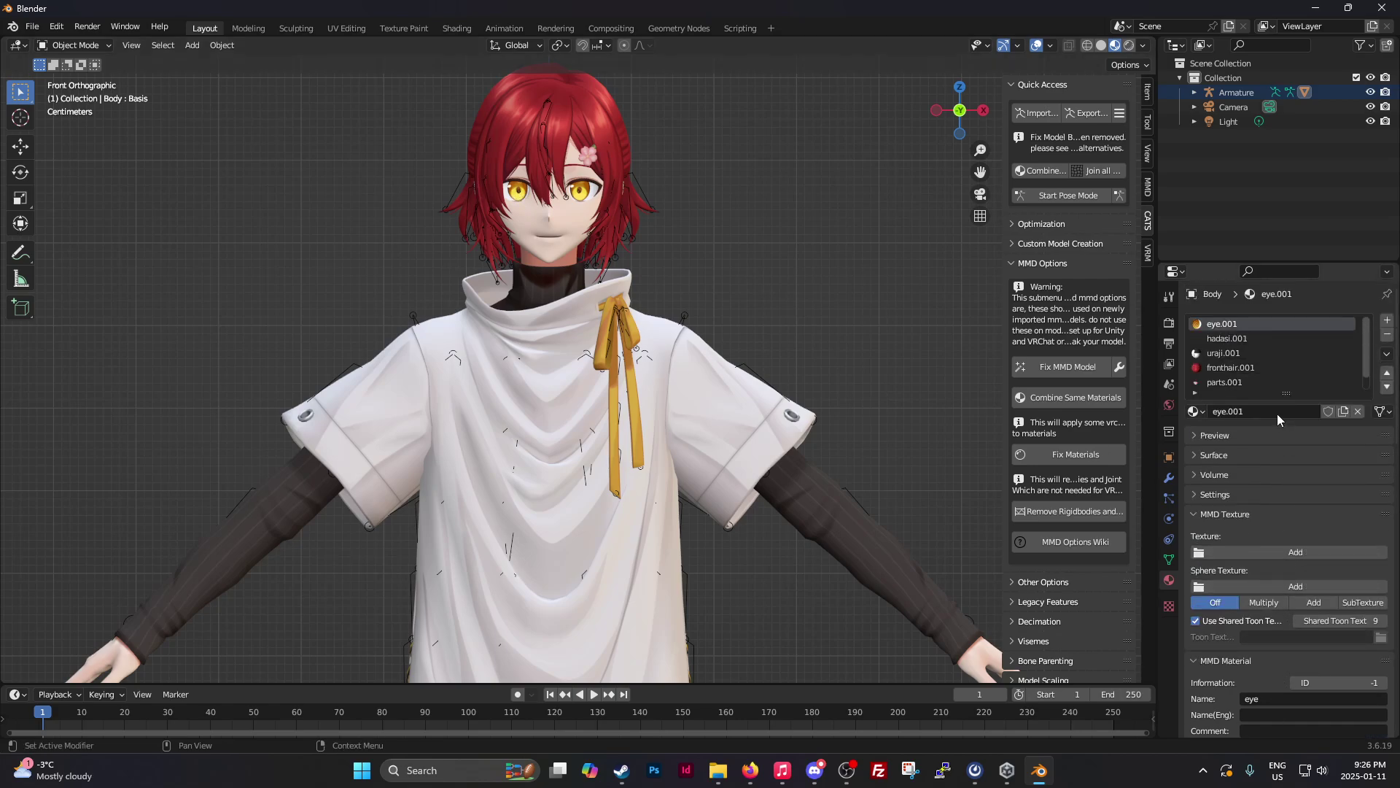
# - Enable VRM MToon on fronthair.001 and use hair_miyabi.png as its Lit Color texture
pyautogui.click(1231, 368)
pyautogui.scroll(-4, 1289, 568)
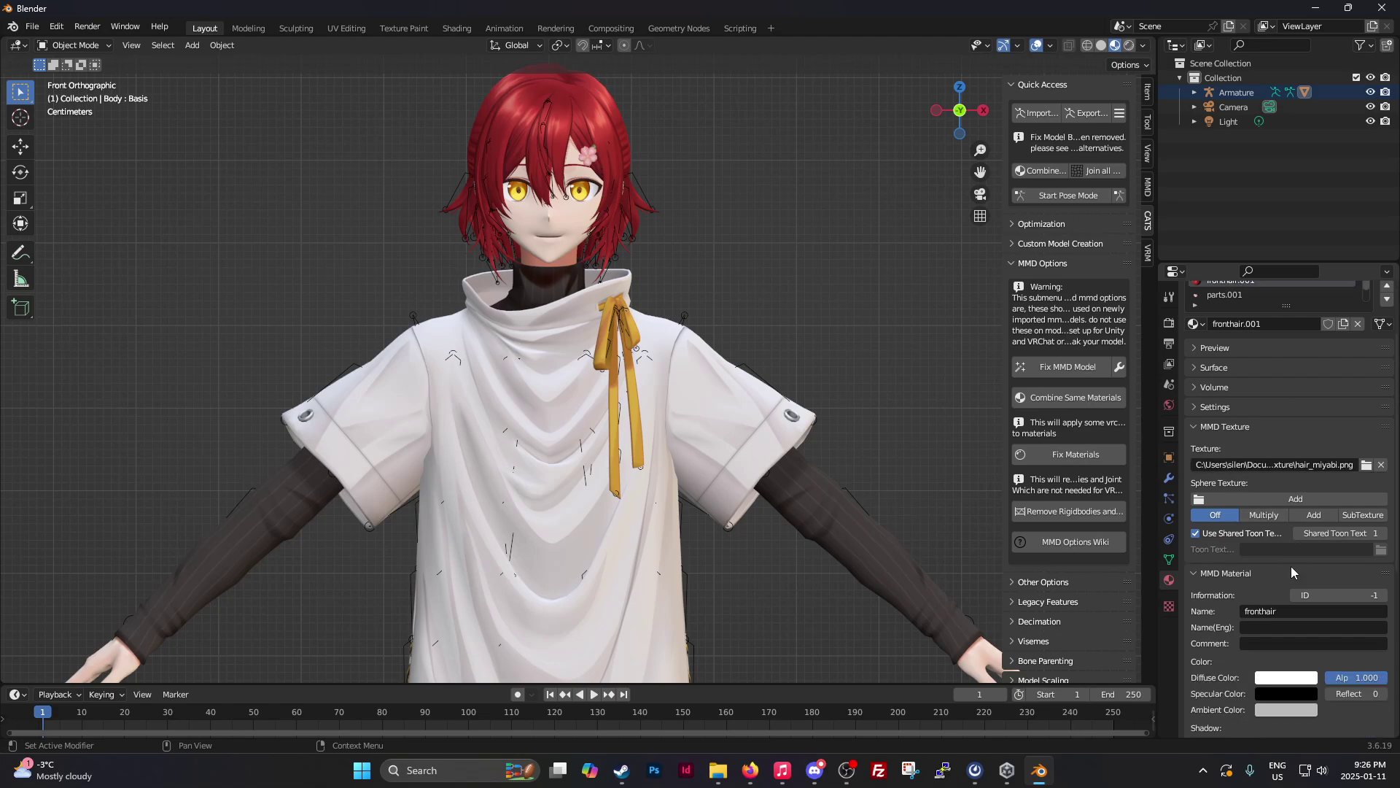
pyautogui.scroll(-4, 1297, 581)
pyautogui.scroll(-2, 1300, 595)
pyautogui.scroll(-3, 1301, 594)
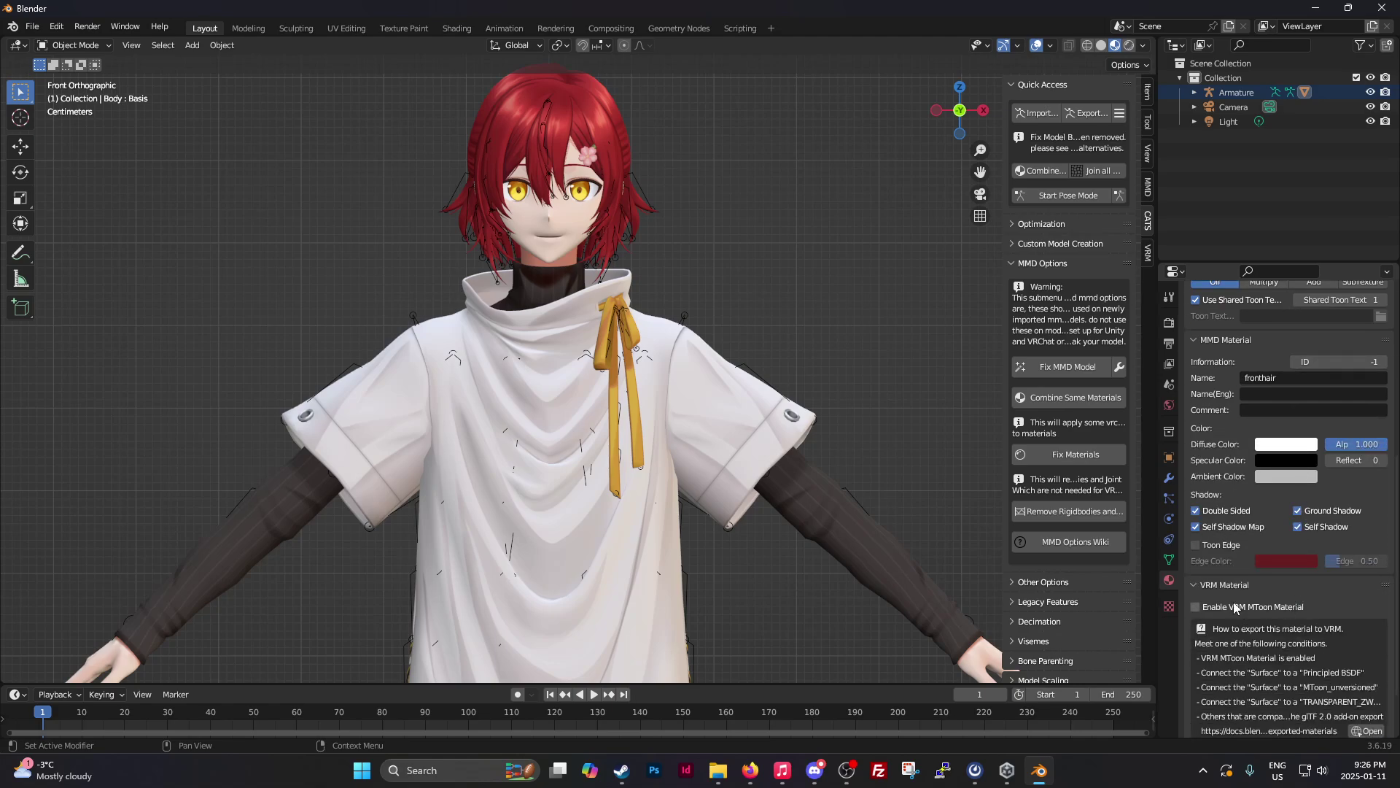
pyautogui.click(1196, 607)
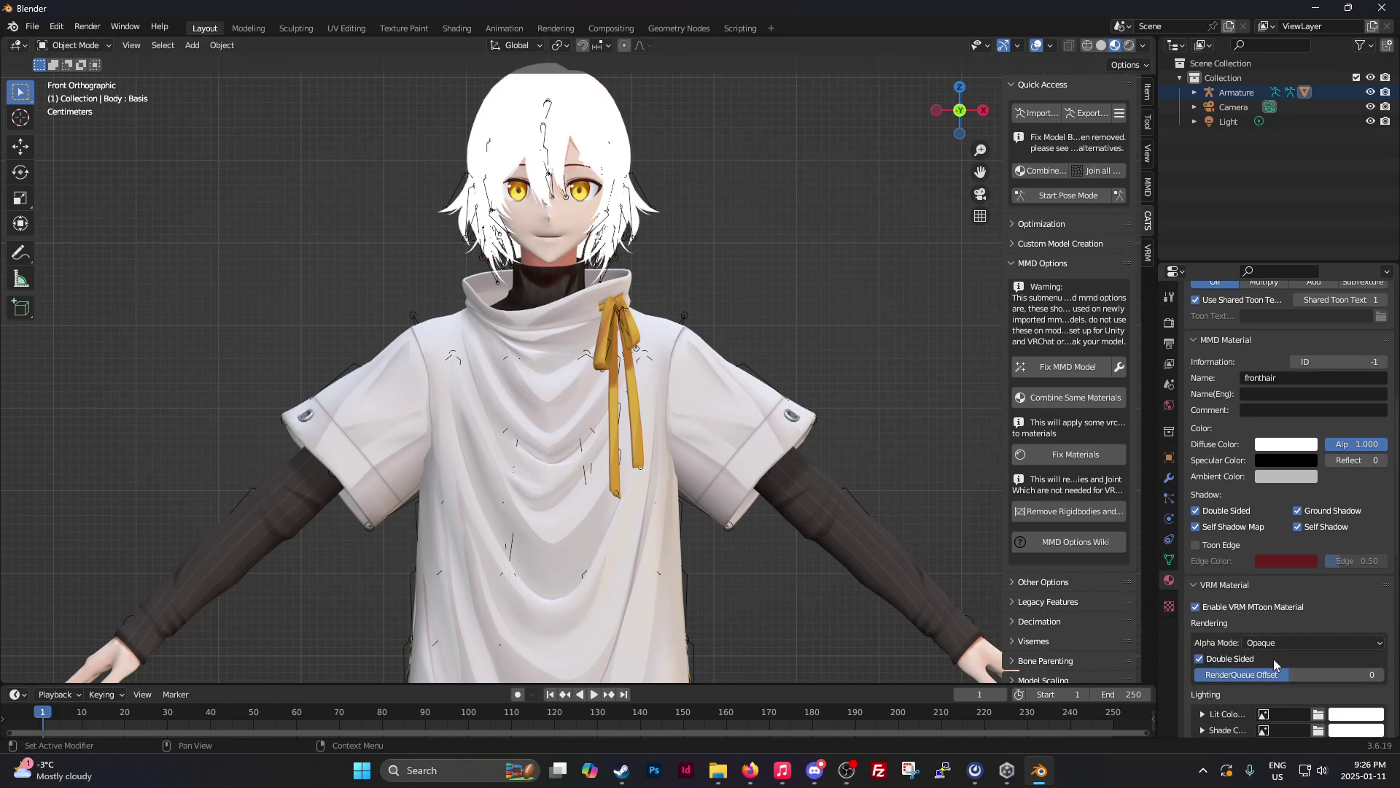
pyautogui.scroll(-2, 1294, 667)
pyautogui.scroll(-2, 1302, 656)
pyautogui.scroll(-2, 1312, 646)
pyautogui.click(1317, 627)
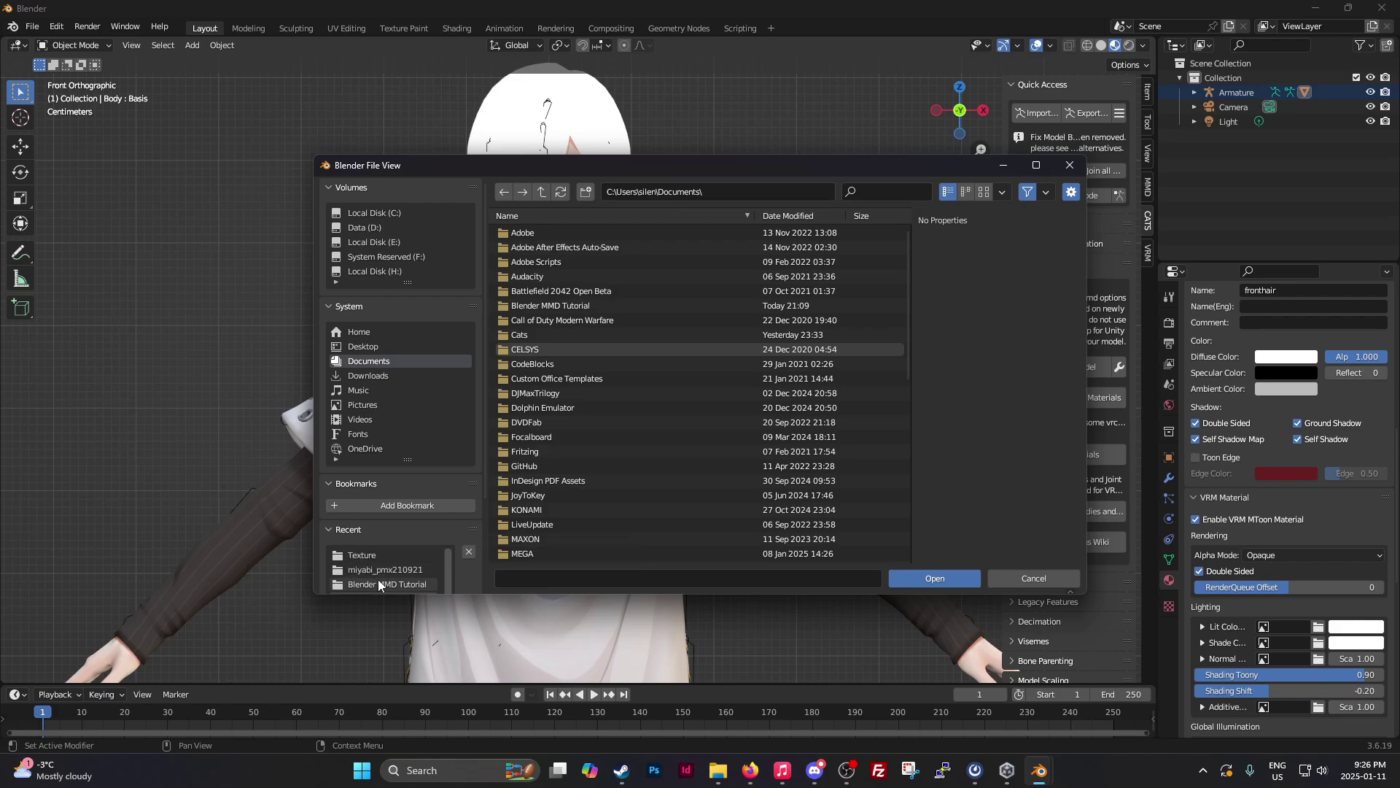
pyautogui.click(388, 557)
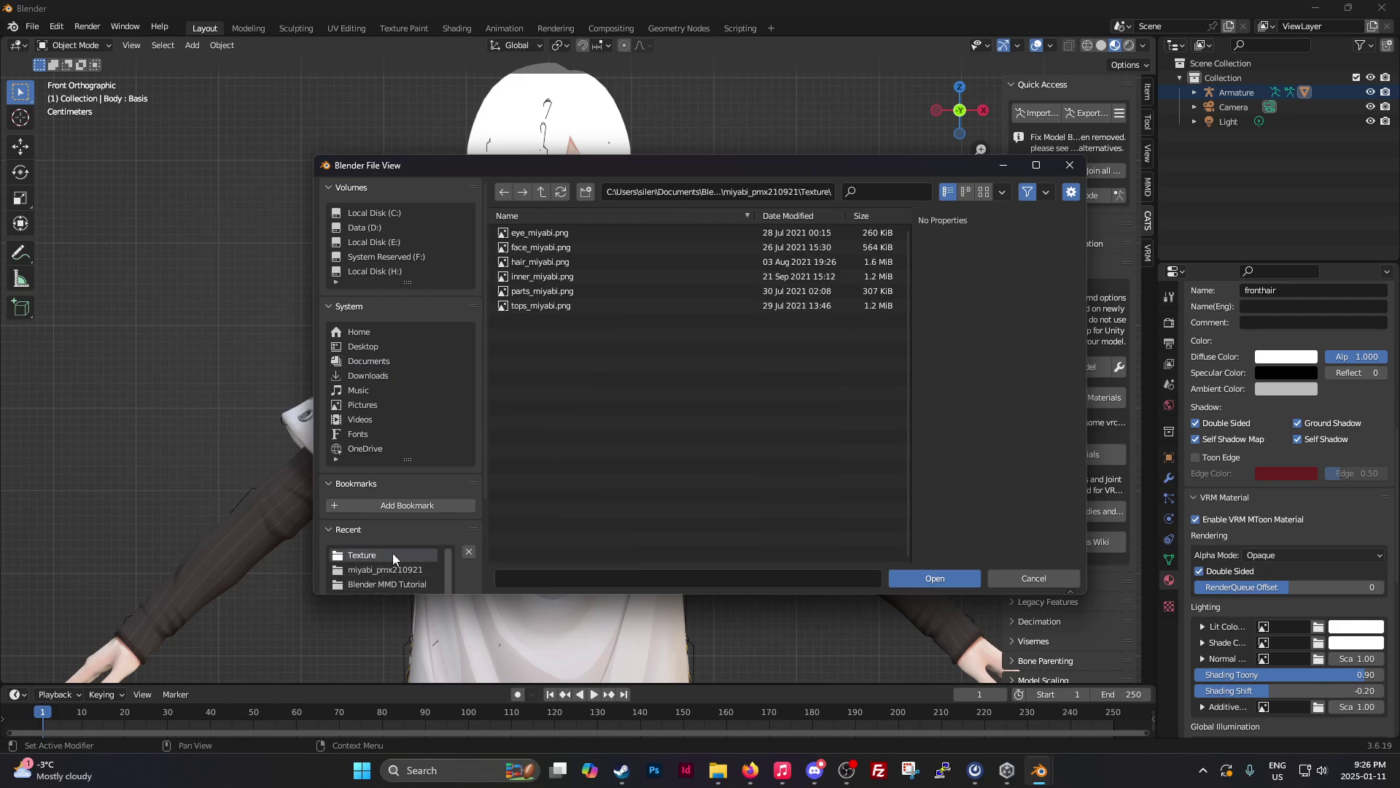
pyautogui.click(542, 263)
pyautogui.click(932, 577)
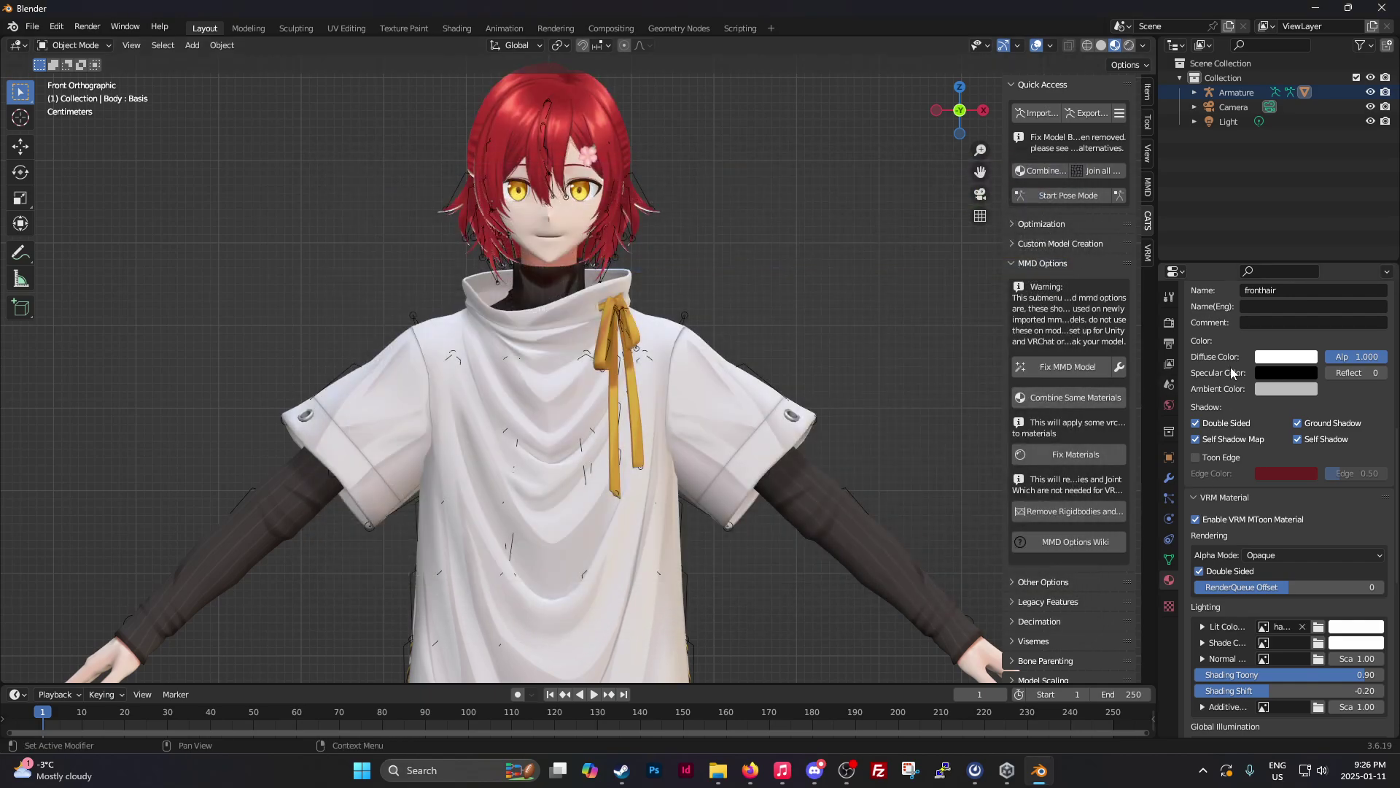
pyautogui.scroll(5, 1239, 361)
pyautogui.scroll(5, 1240, 366)
pyautogui.scroll(3, 1242, 370)
pyautogui.scroll(4, 1242, 370)
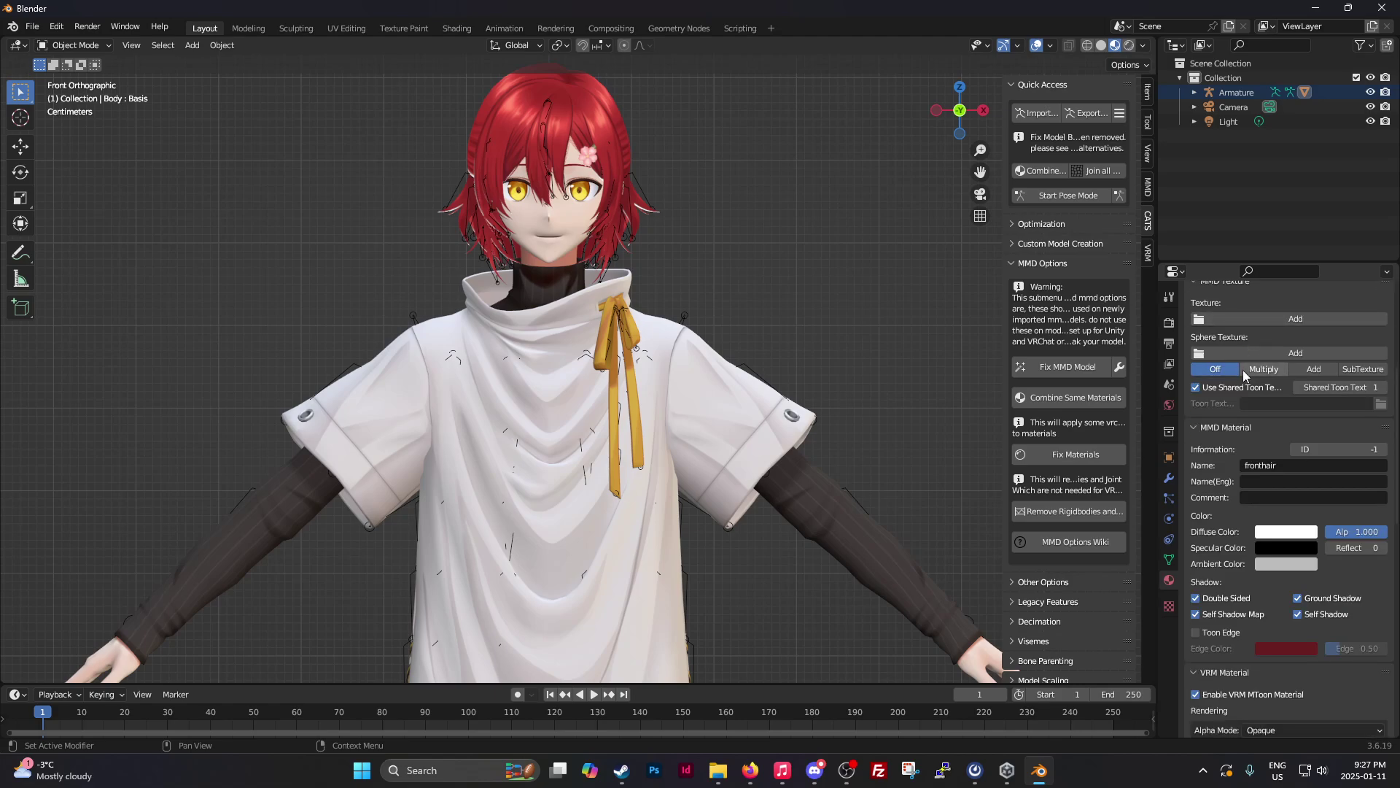
pyautogui.scroll(4, 1243, 370)
pyautogui.scroll(3, 1243, 370)
pyautogui.scroll(-1, 1231, 350)
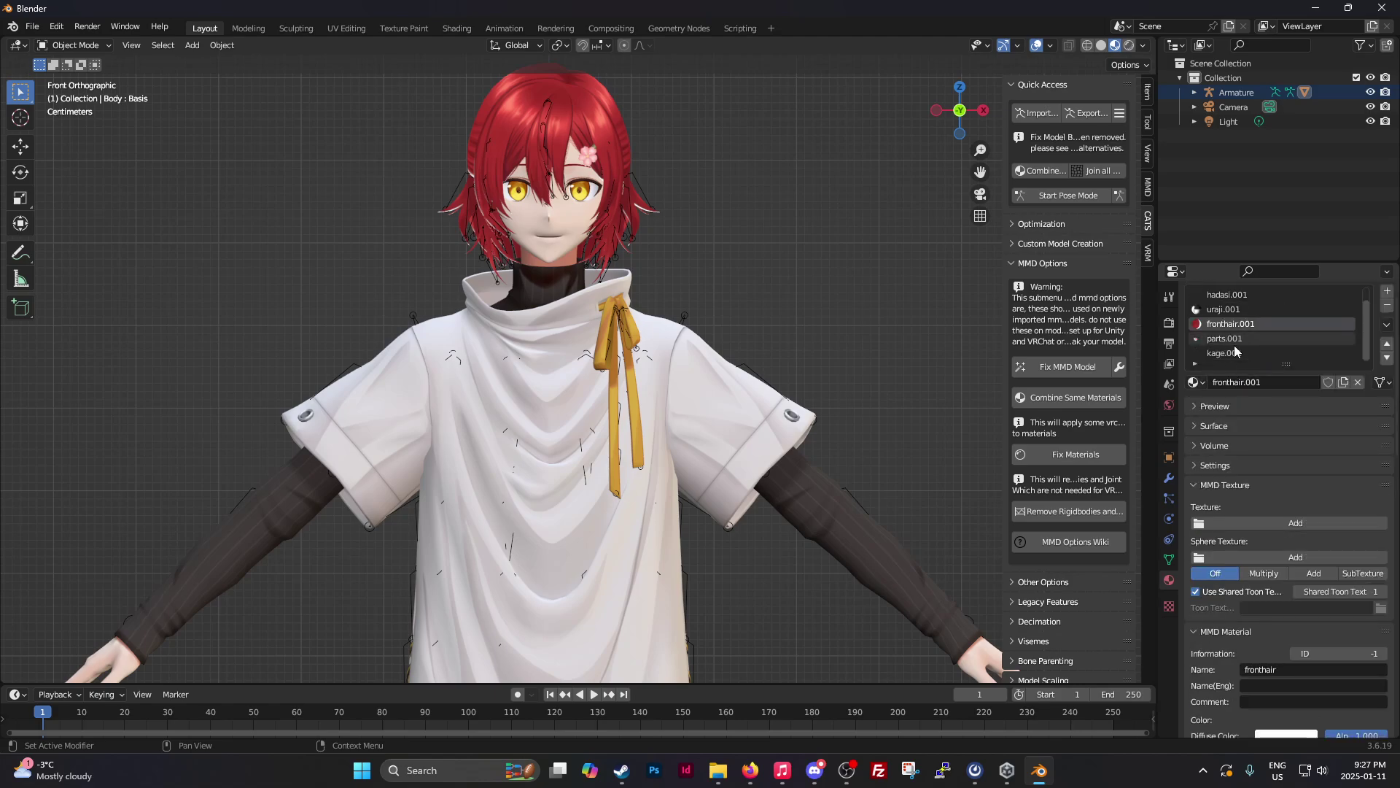
# - Enable VRM MToon on uraji.001 and use tops_miyabi.png as its Lit Color texture
pyautogui.click(1223, 309)
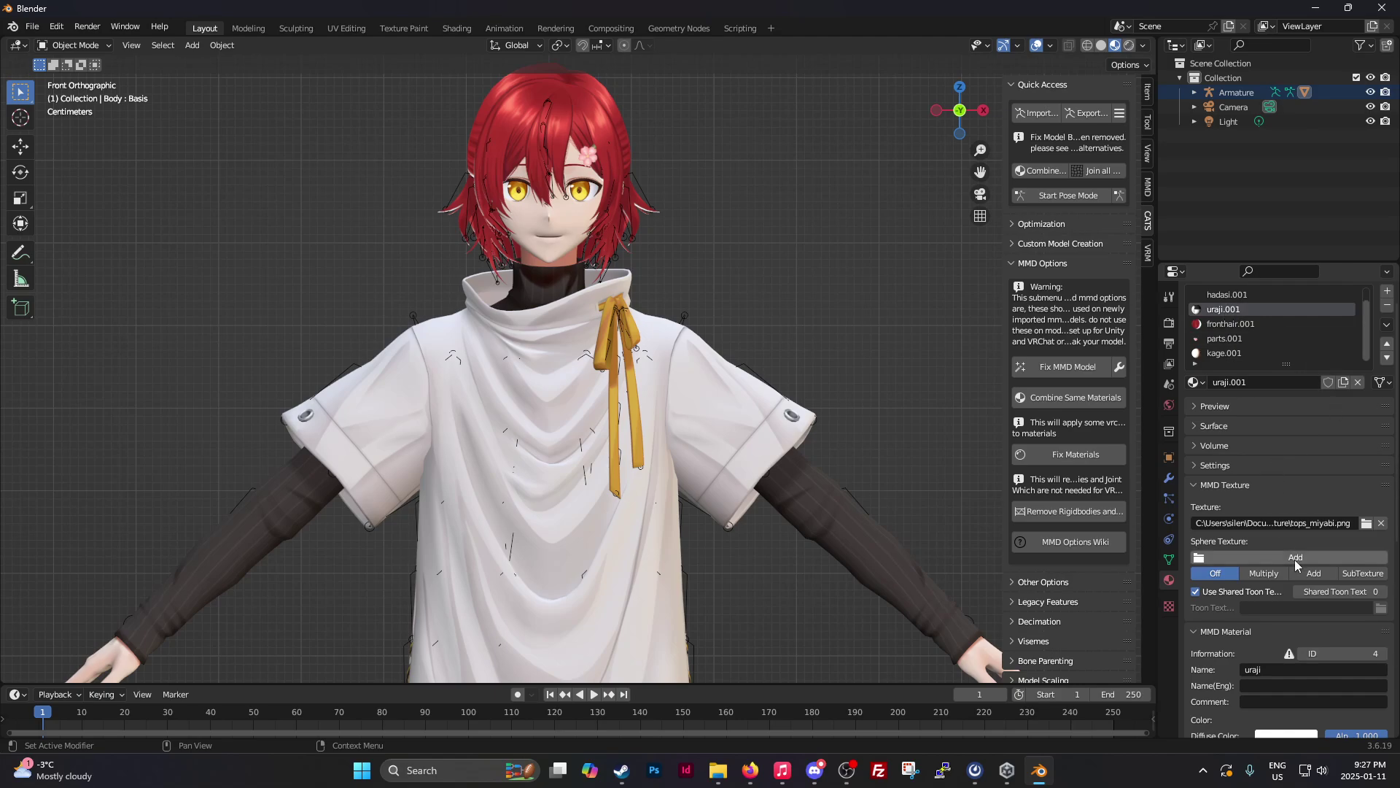
pyautogui.scroll(-4, 1299, 636)
pyautogui.scroll(-4, 1295, 622)
pyautogui.scroll(-3, 1288, 620)
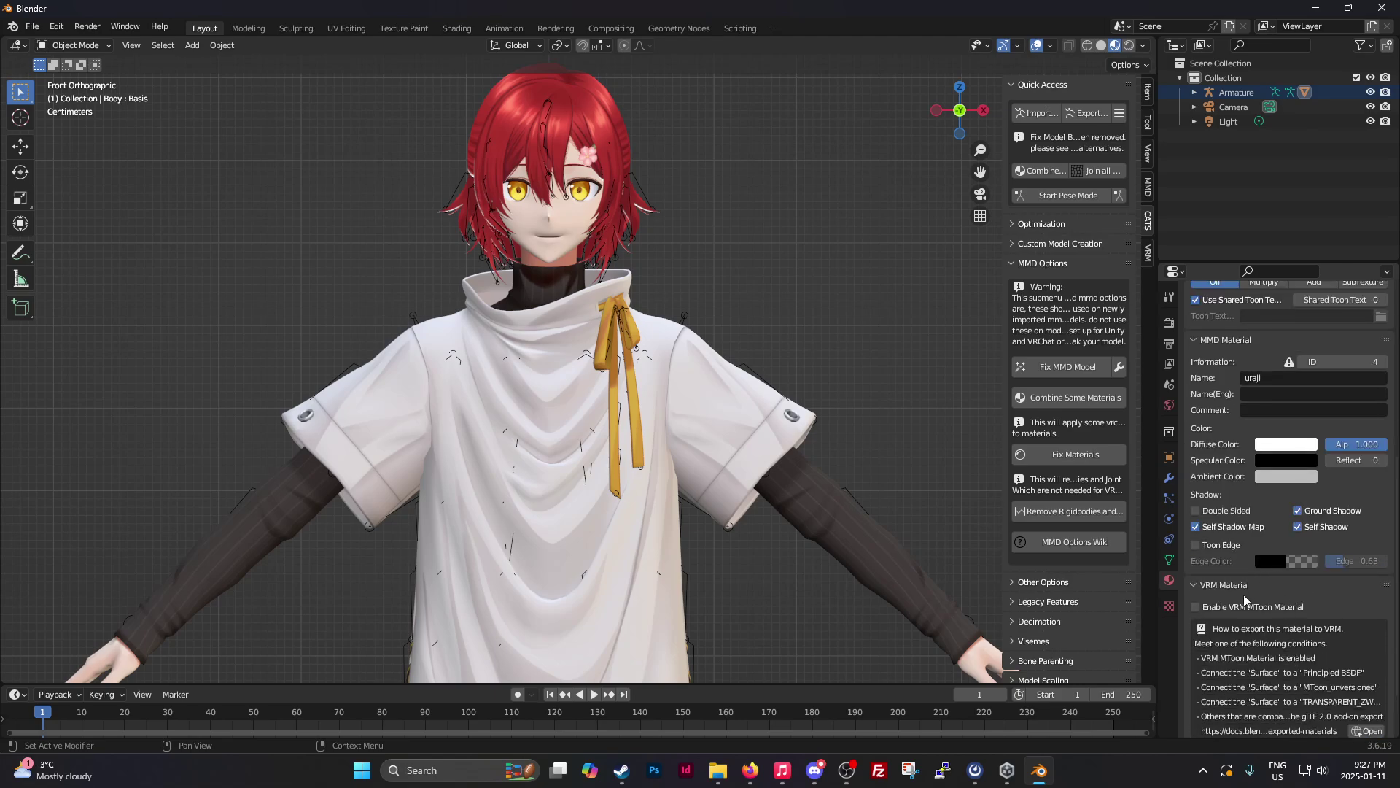
pyautogui.click(1196, 606)
pyautogui.scroll(-4, 1282, 640)
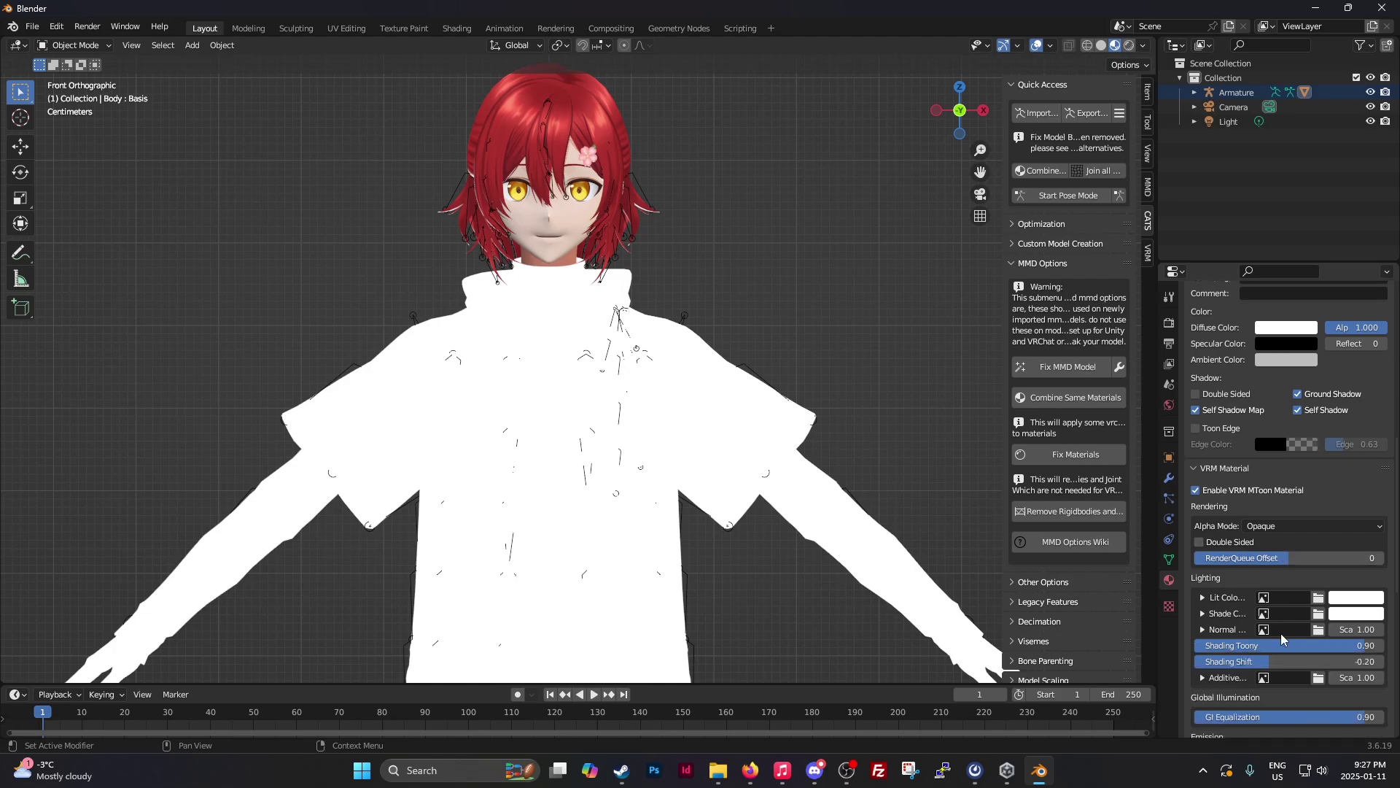
pyautogui.click(1318, 597)
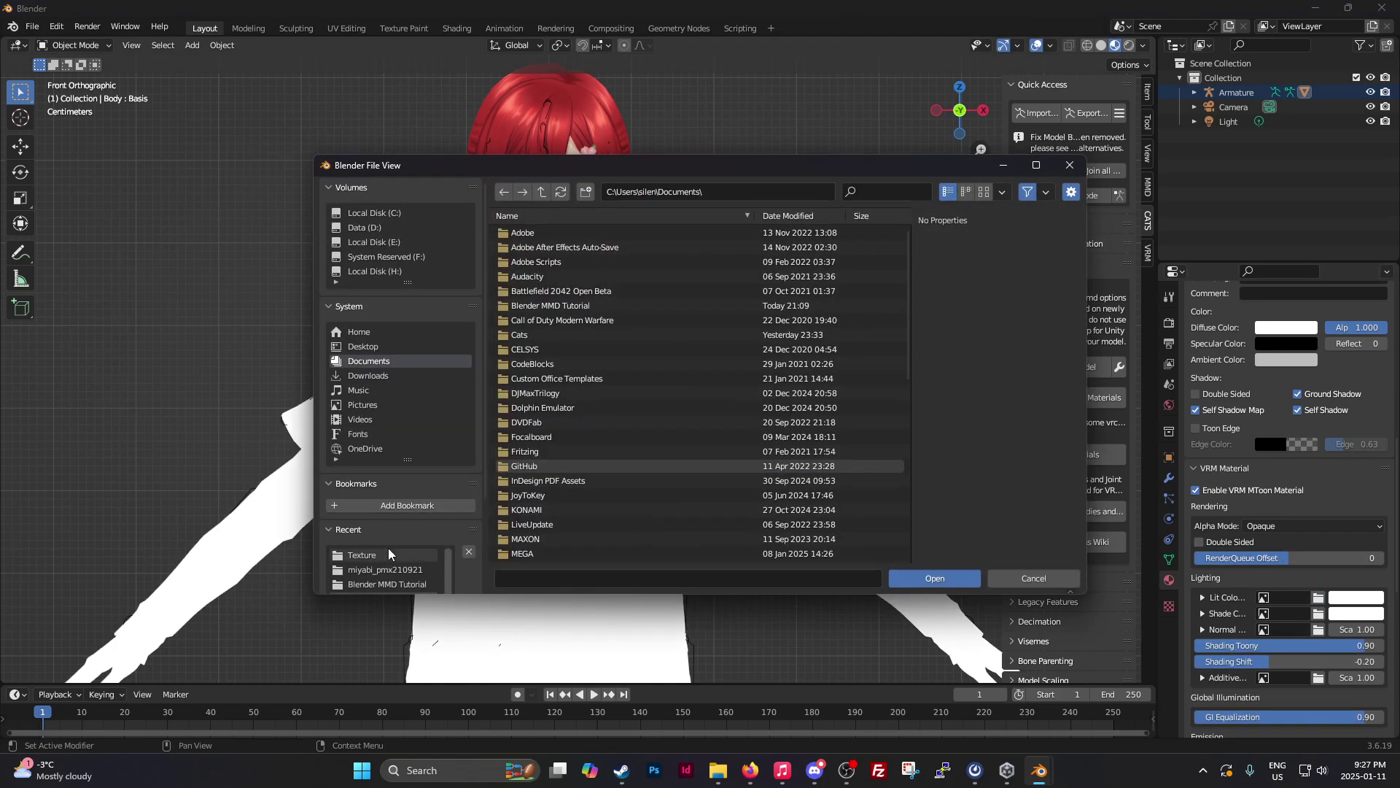
pyautogui.click(362, 555)
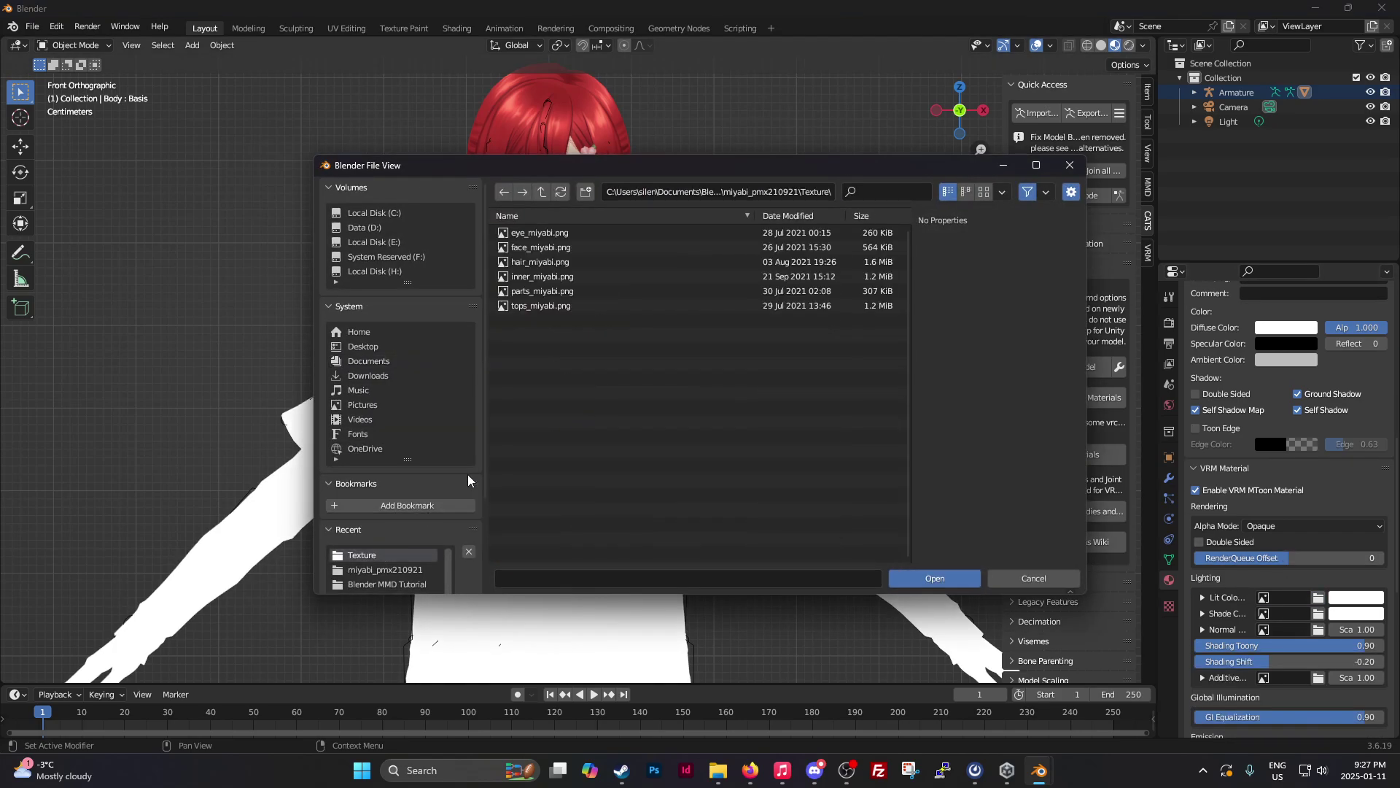
pyautogui.click(535, 309)
pyautogui.click(953, 578)
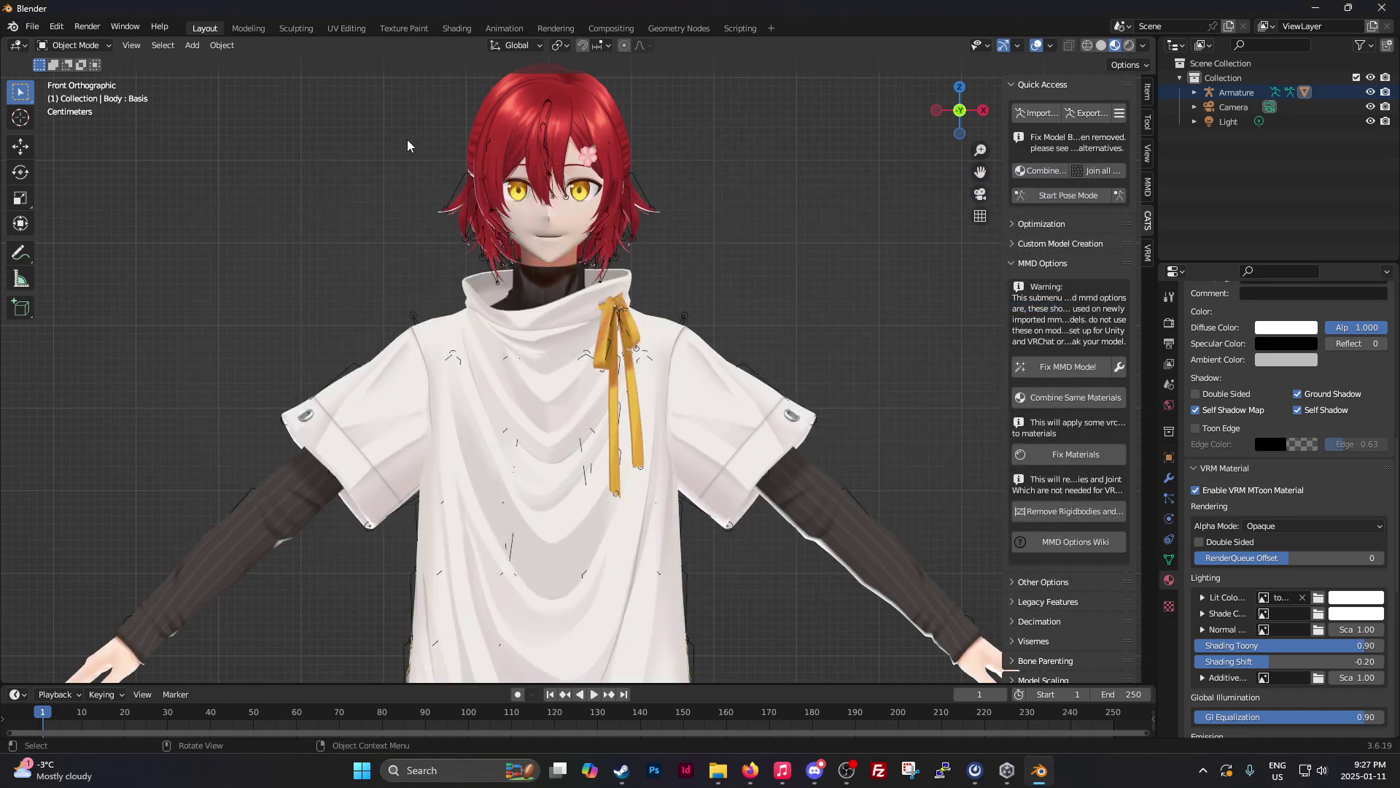
pyautogui.scroll(-1, 1263, 563)
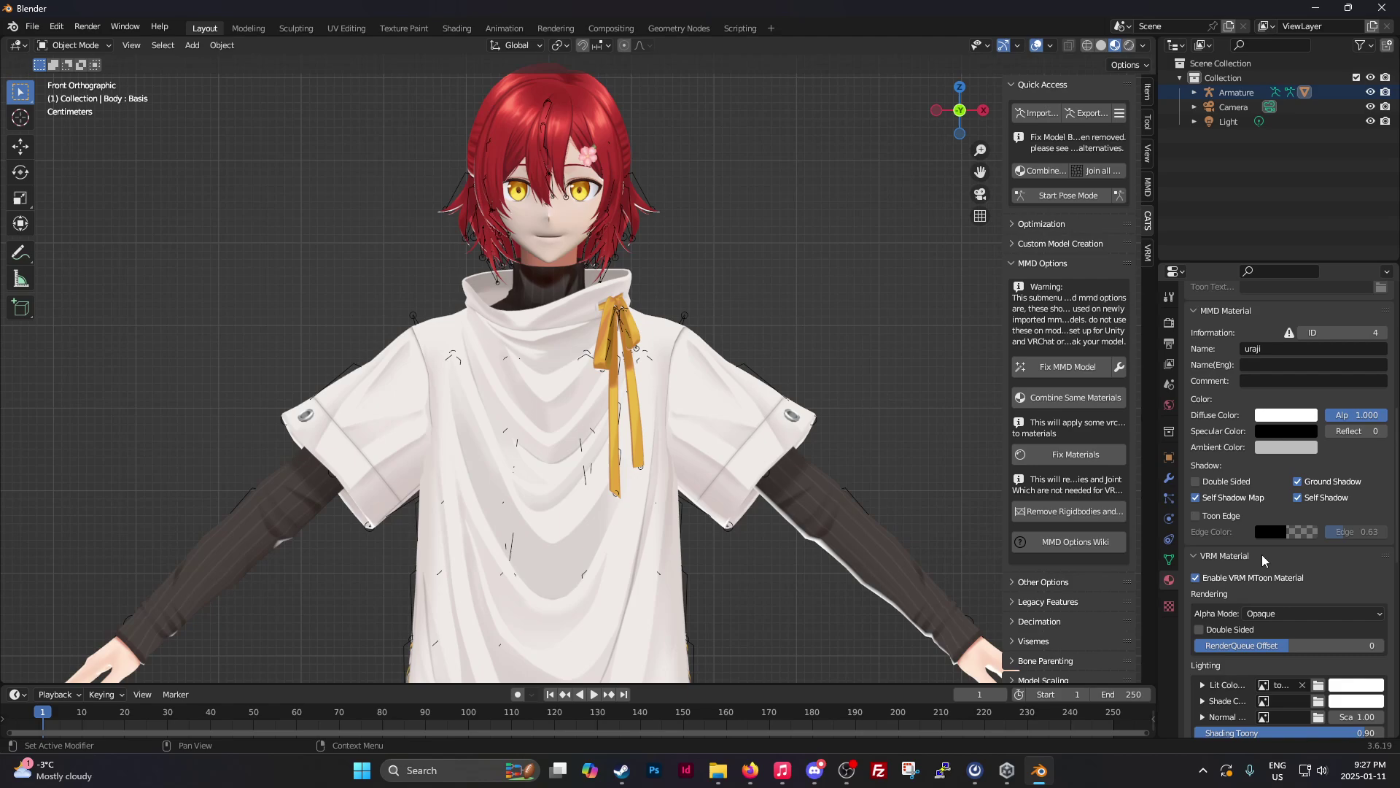
pyautogui.scroll(4, 1262, 555)
pyautogui.scroll(4, 1264, 548)
pyautogui.scroll(4, 1267, 536)
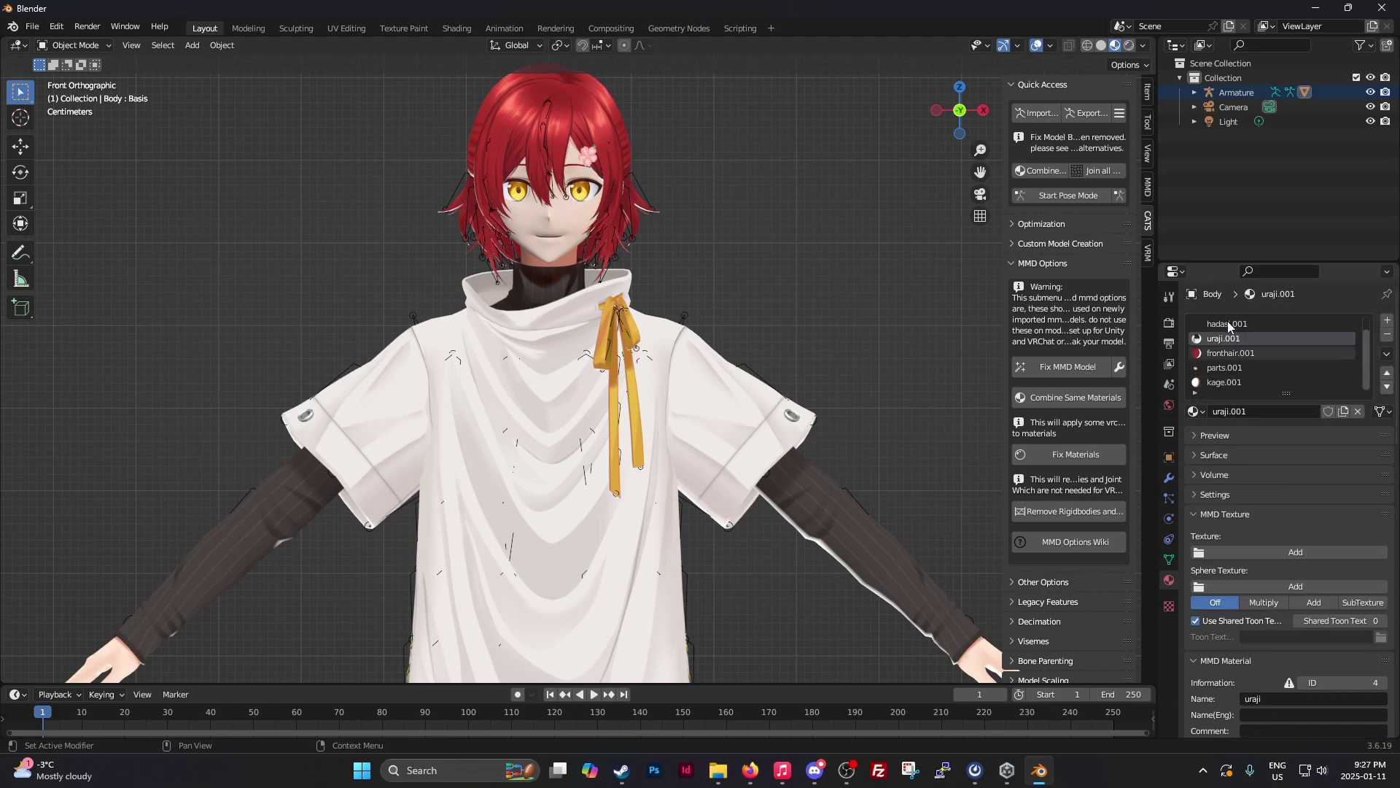
# - Enable VRM MToon on kage.001 and load face_miyabi.png as its lit colour texture
pyautogui.click(1224, 382)
pyautogui.scroll(-5, 1269, 616)
pyautogui.scroll(-5, 1285, 615)
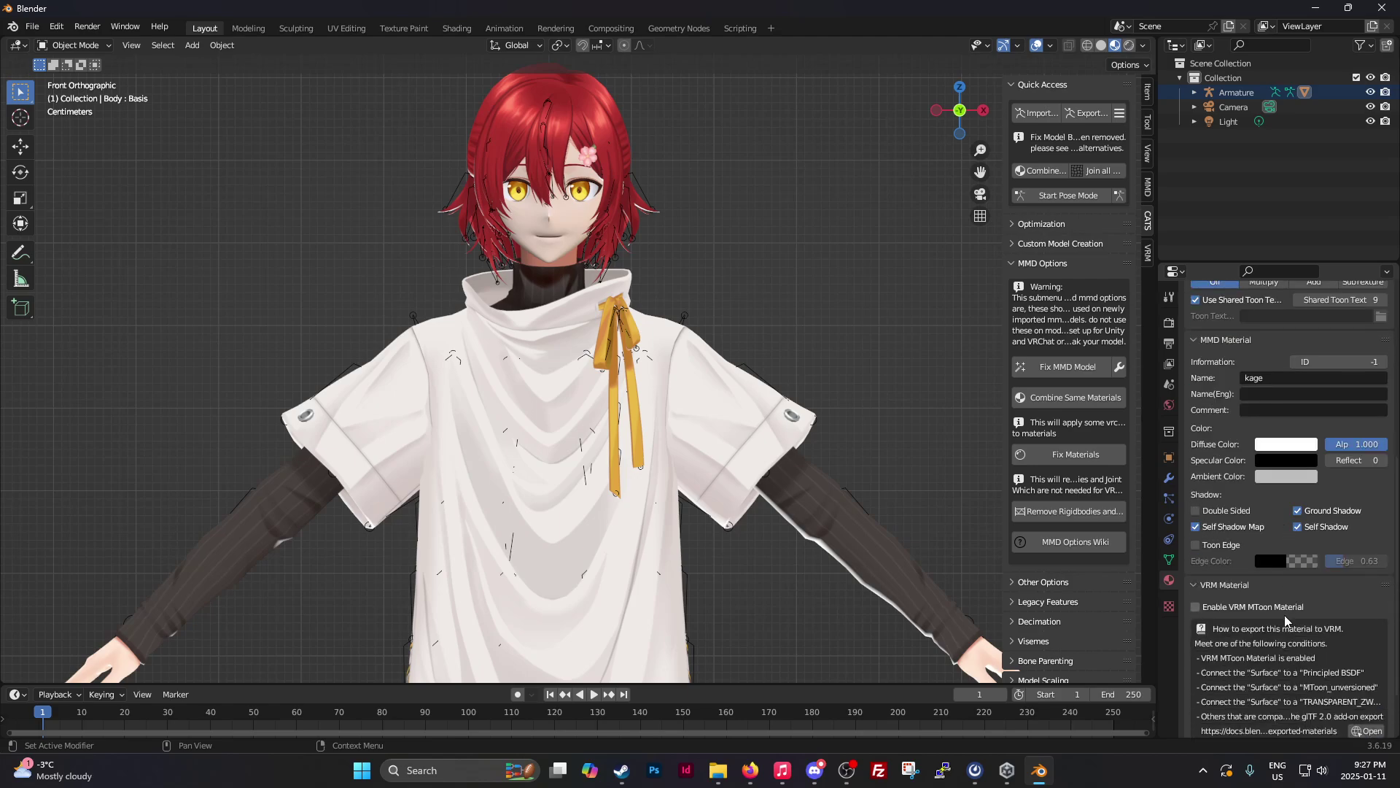
pyautogui.scroll(-2, 1284, 614)
pyautogui.click(1267, 548)
pyautogui.click(1320, 655)
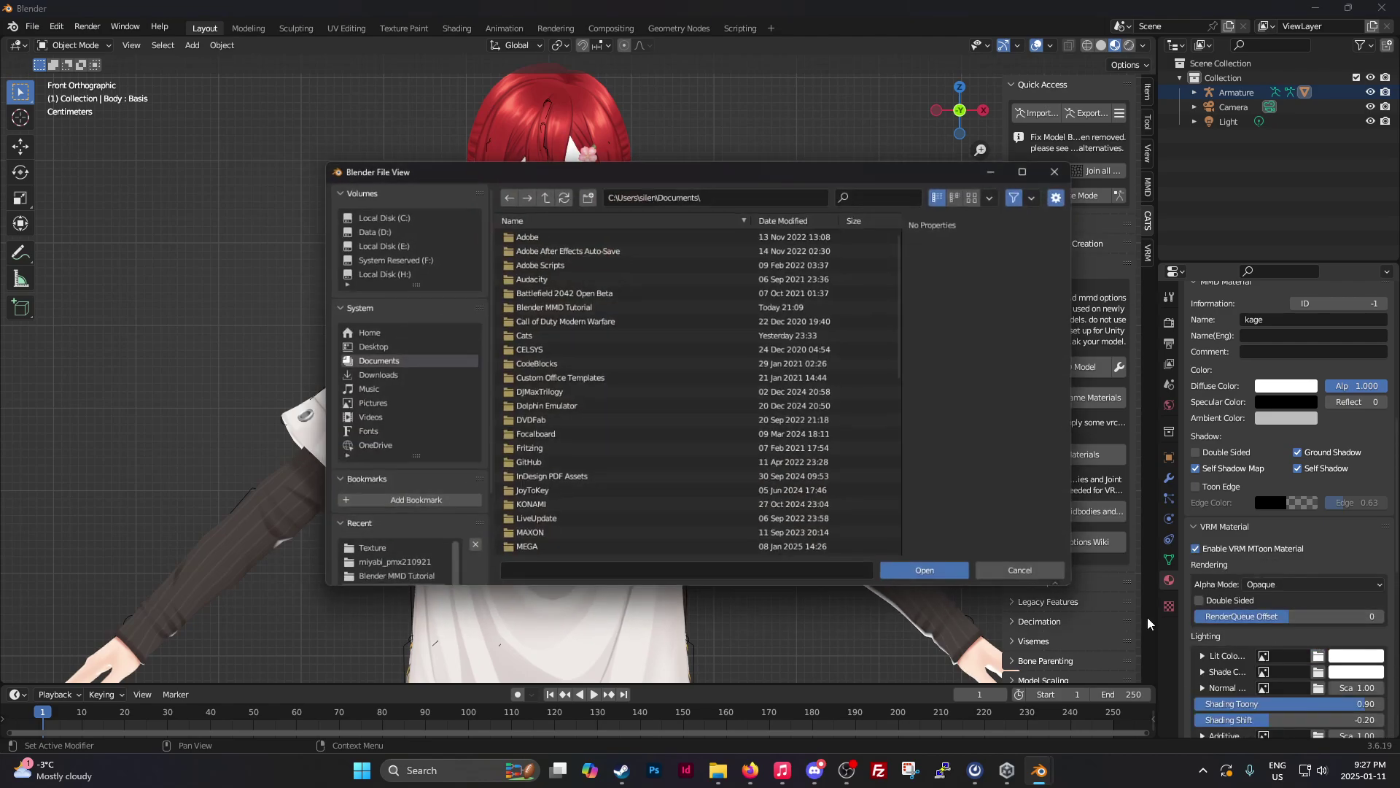
pyautogui.click(361, 554)
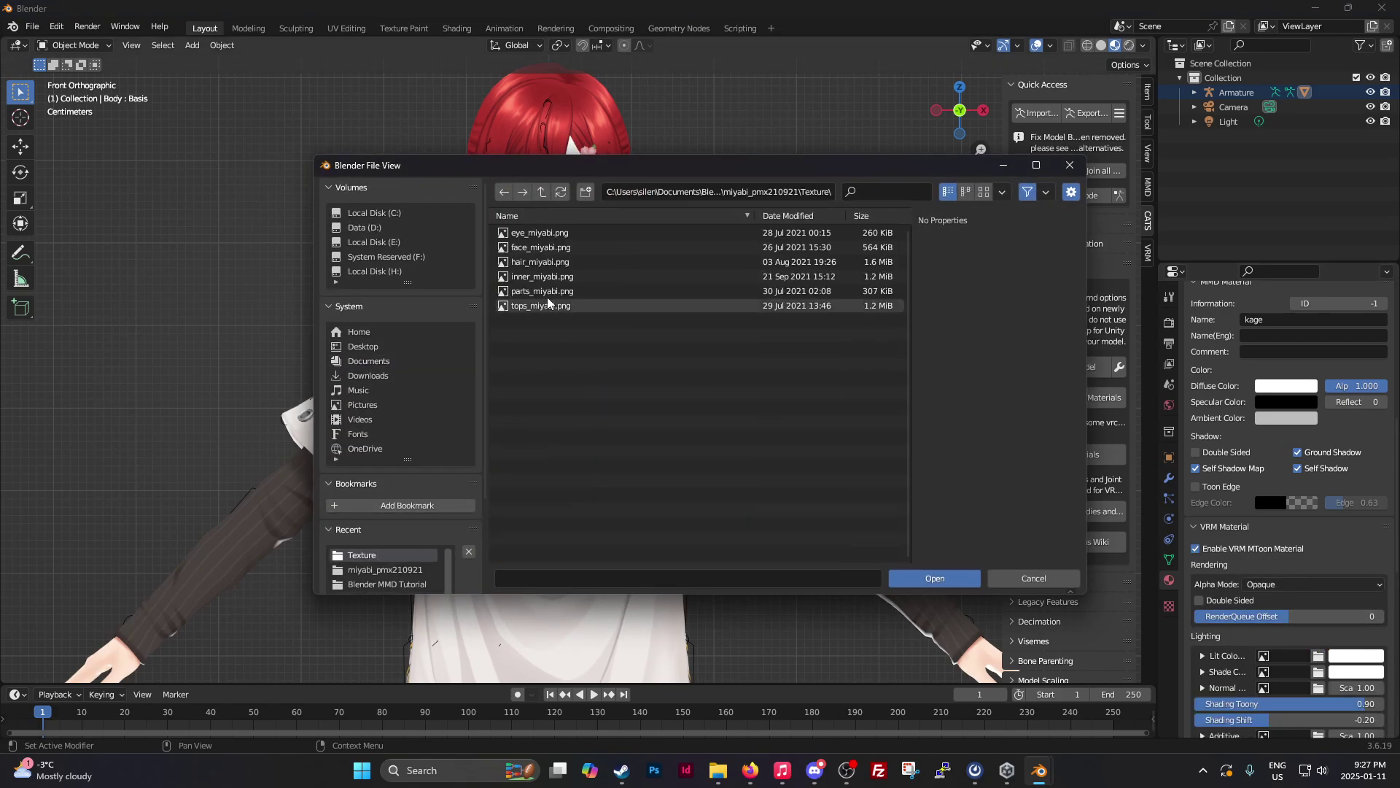
pyautogui.click(536, 247)
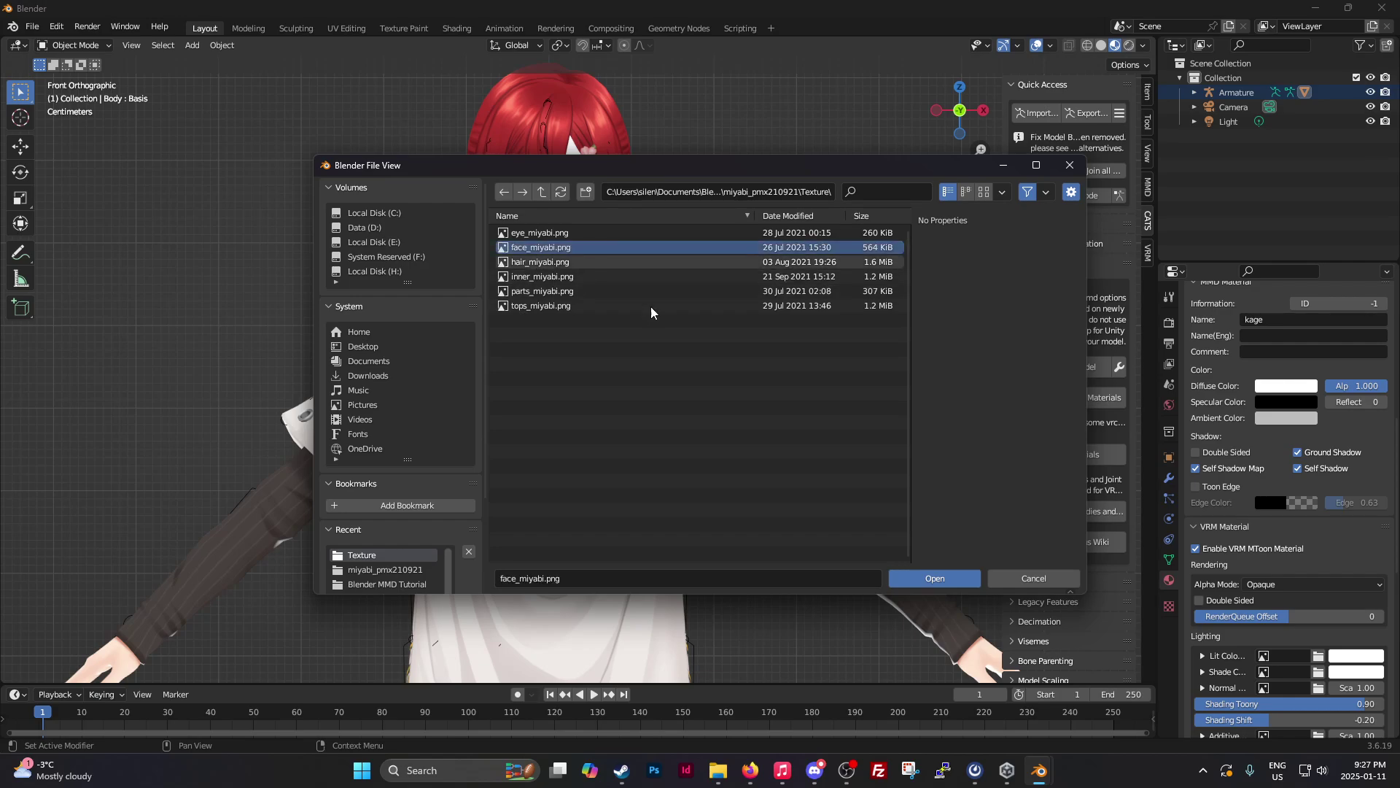
pyautogui.click(936, 578)
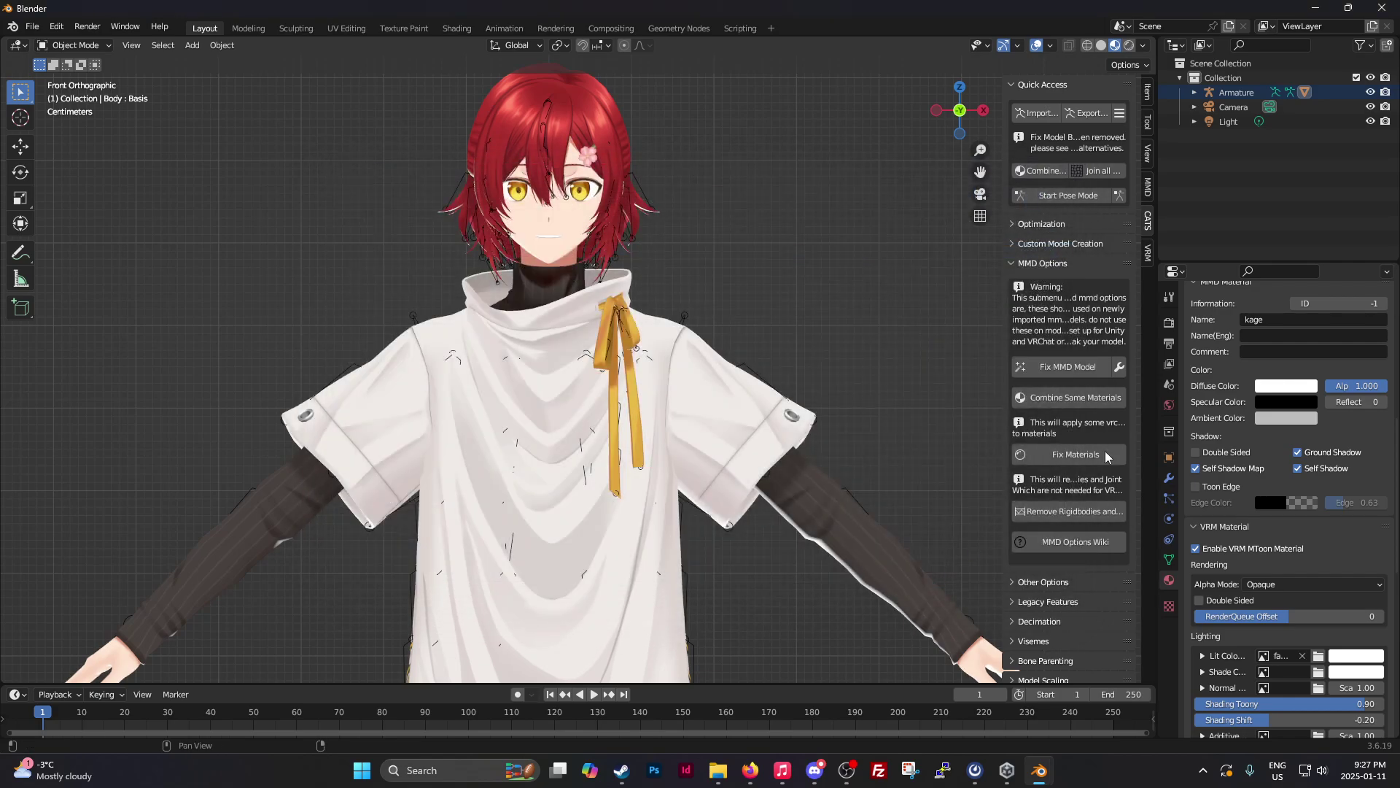
pyautogui.scroll(3, 1238, 506)
pyautogui.scroll(5, 1239, 507)
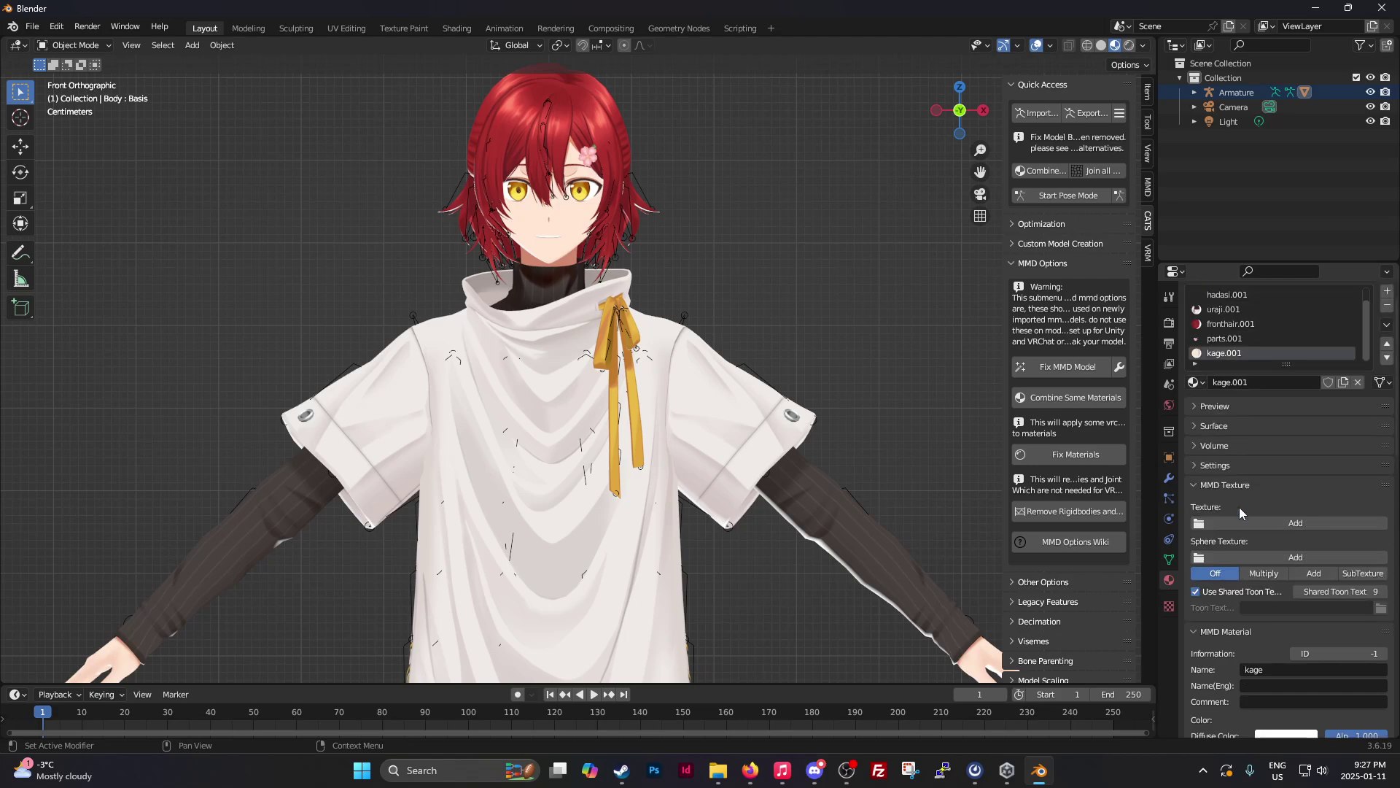
# - Enable VRM MToon on parts.001 and load parts_miyabi.png as its lit colour texture
pyautogui.click(1225, 338)
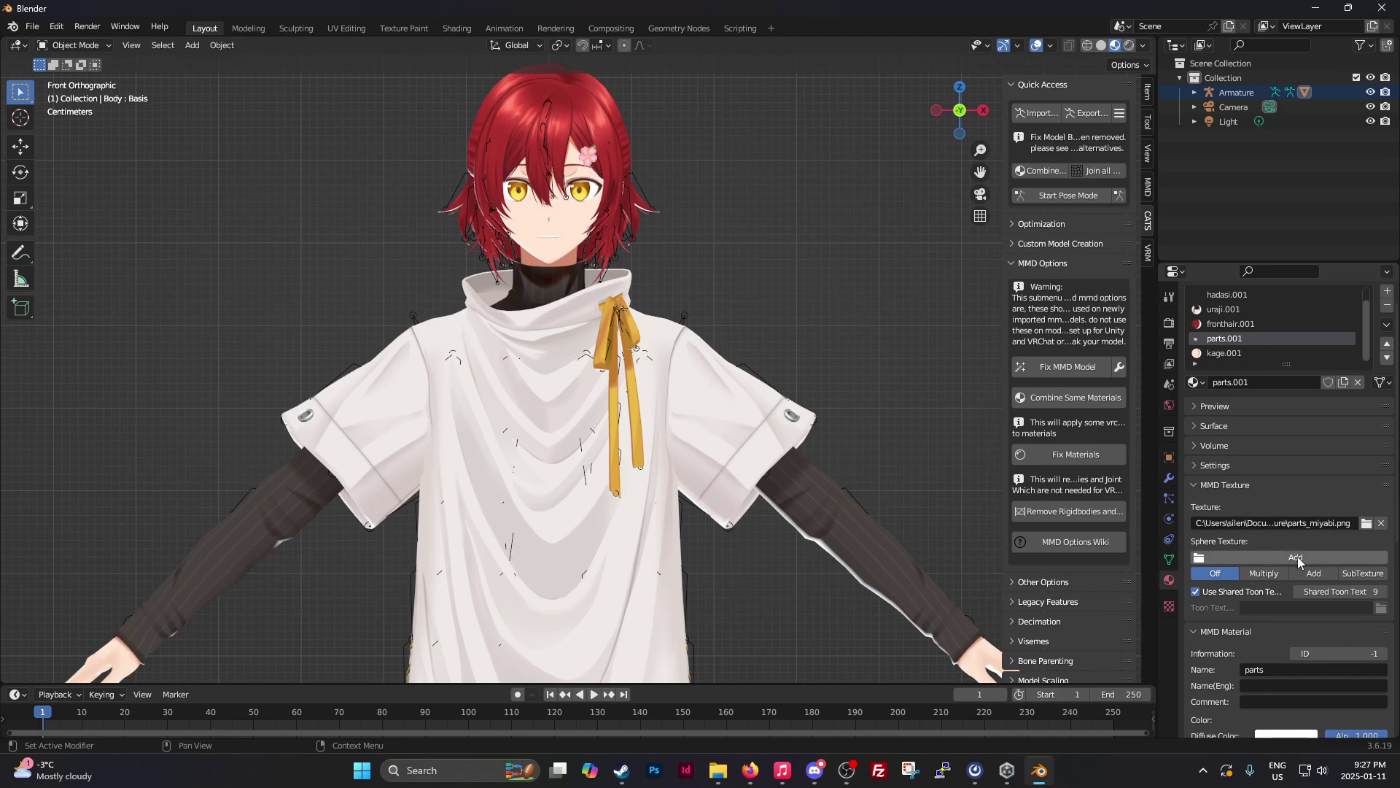
pyautogui.scroll(-3, 1298, 553)
pyautogui.scroll(-3, 1296, 538)
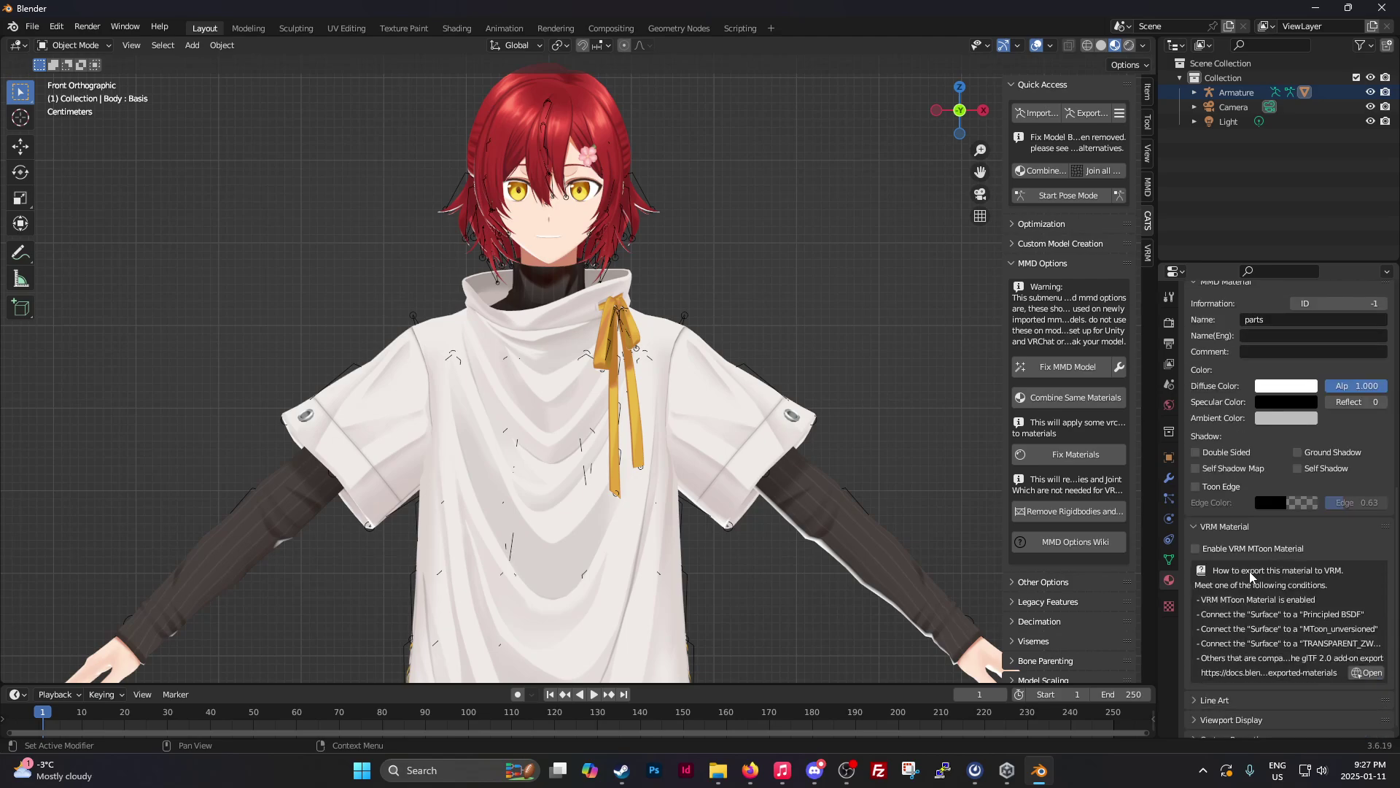
pyautogui.click(1195, 548)
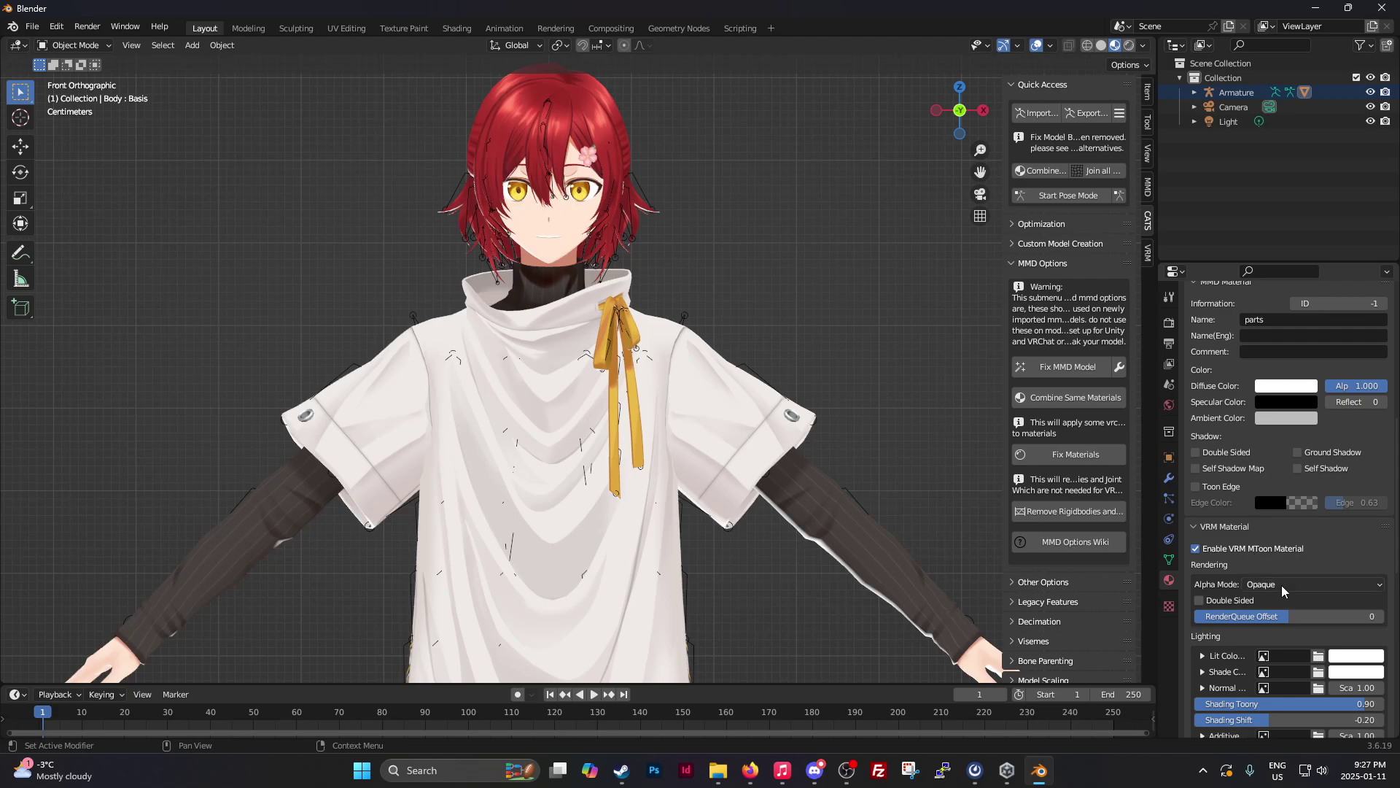
pyautogui.click(1320, 659)
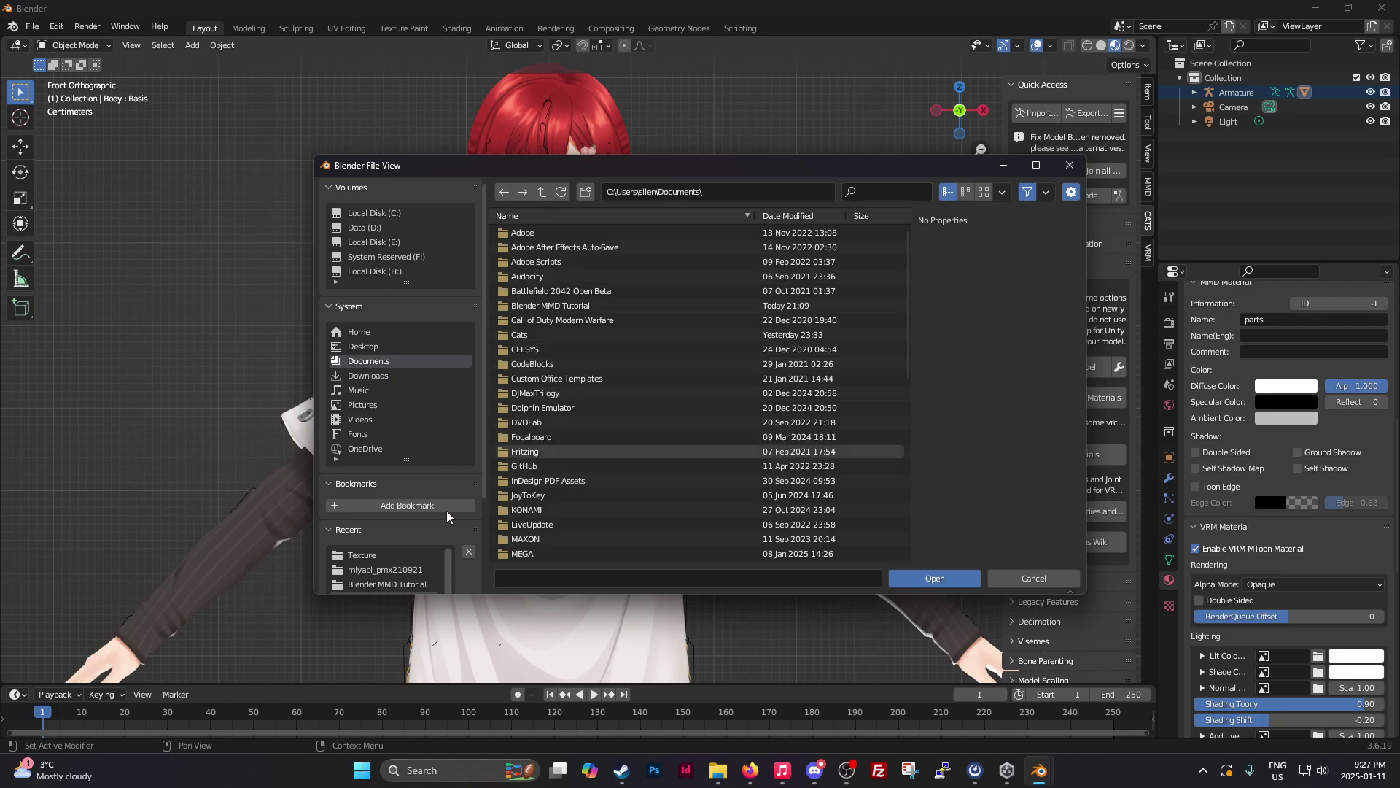
pyautogui.click(363, 555)
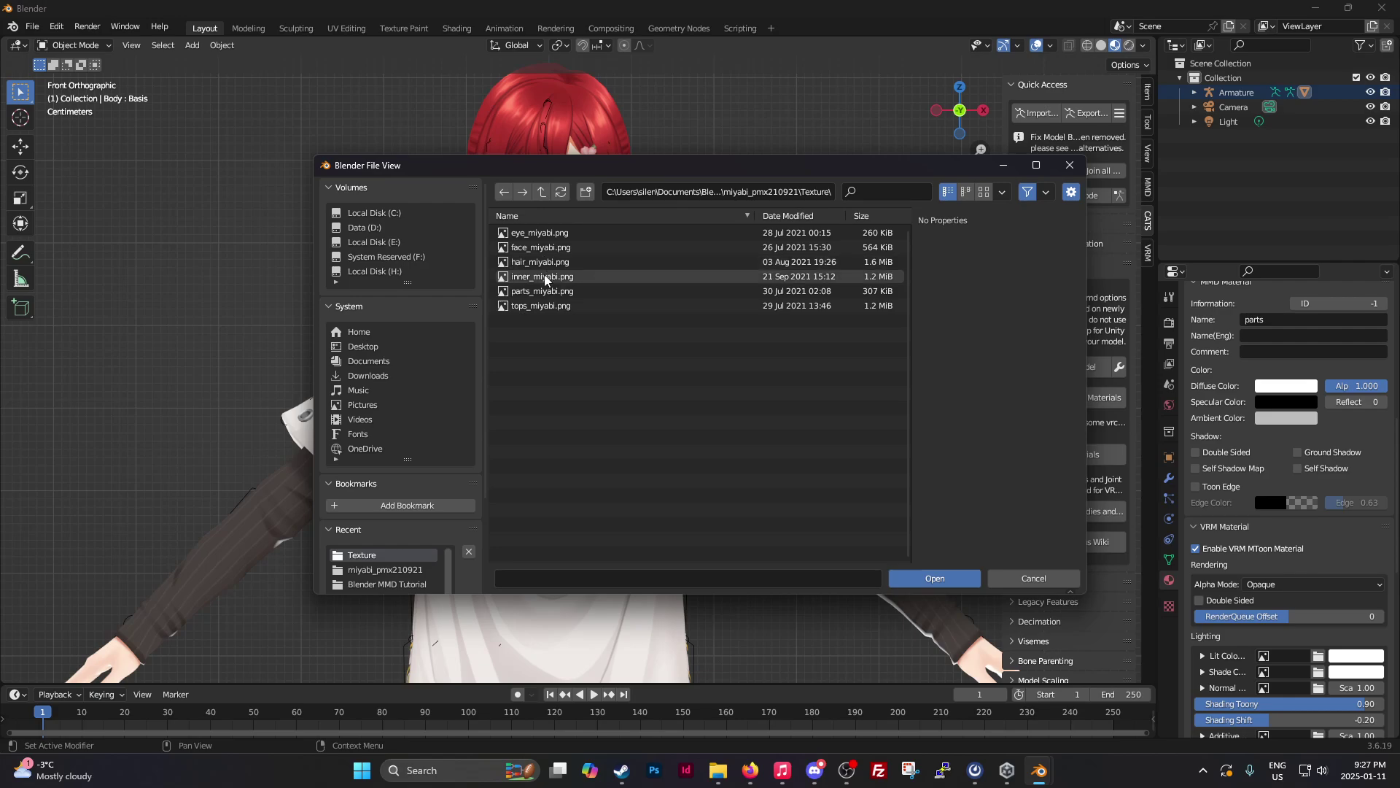
pyautogui.click(541, 292)
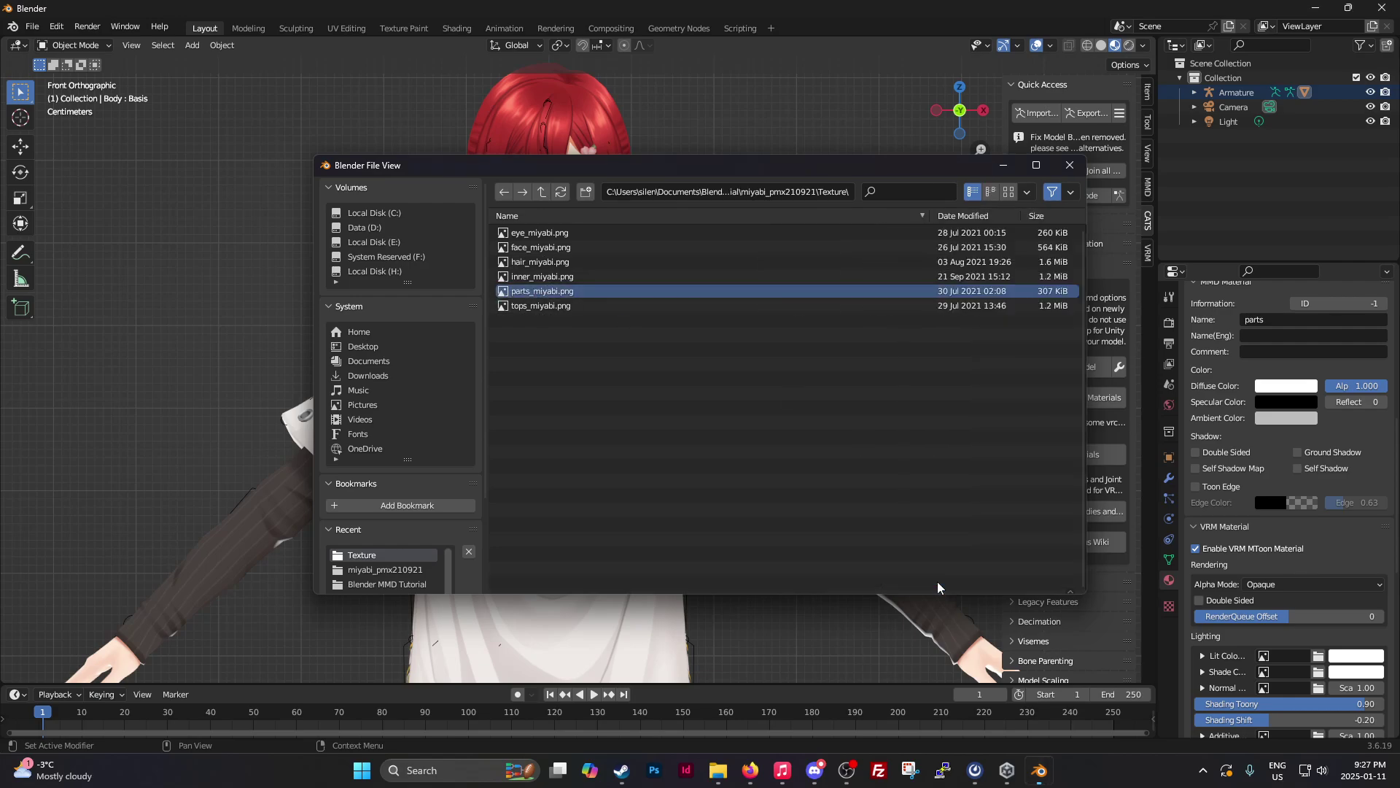
pyautogui.click(935, 577)
pyautogui.scroll(-2, 1282, 570)
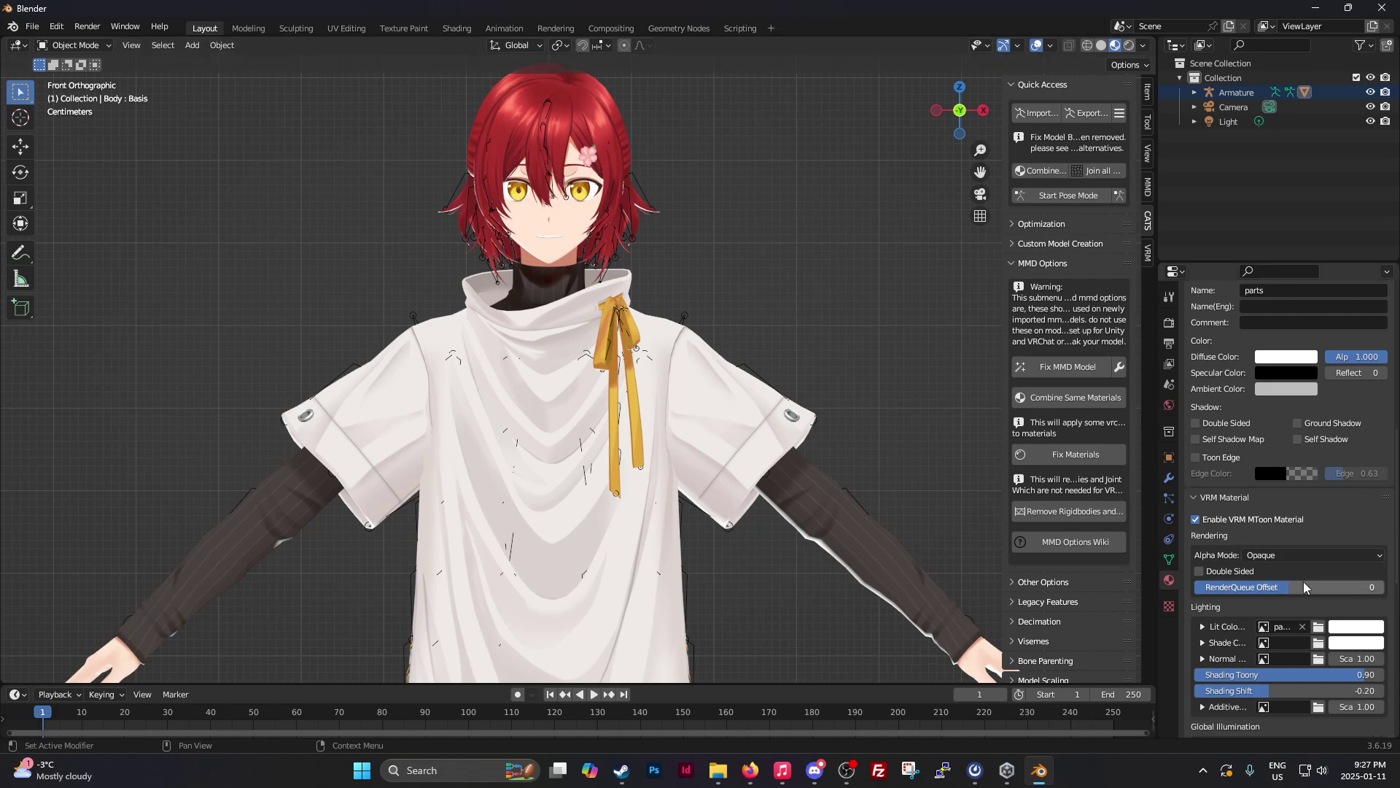
pyautogui.scroll(8, 1281, 570)
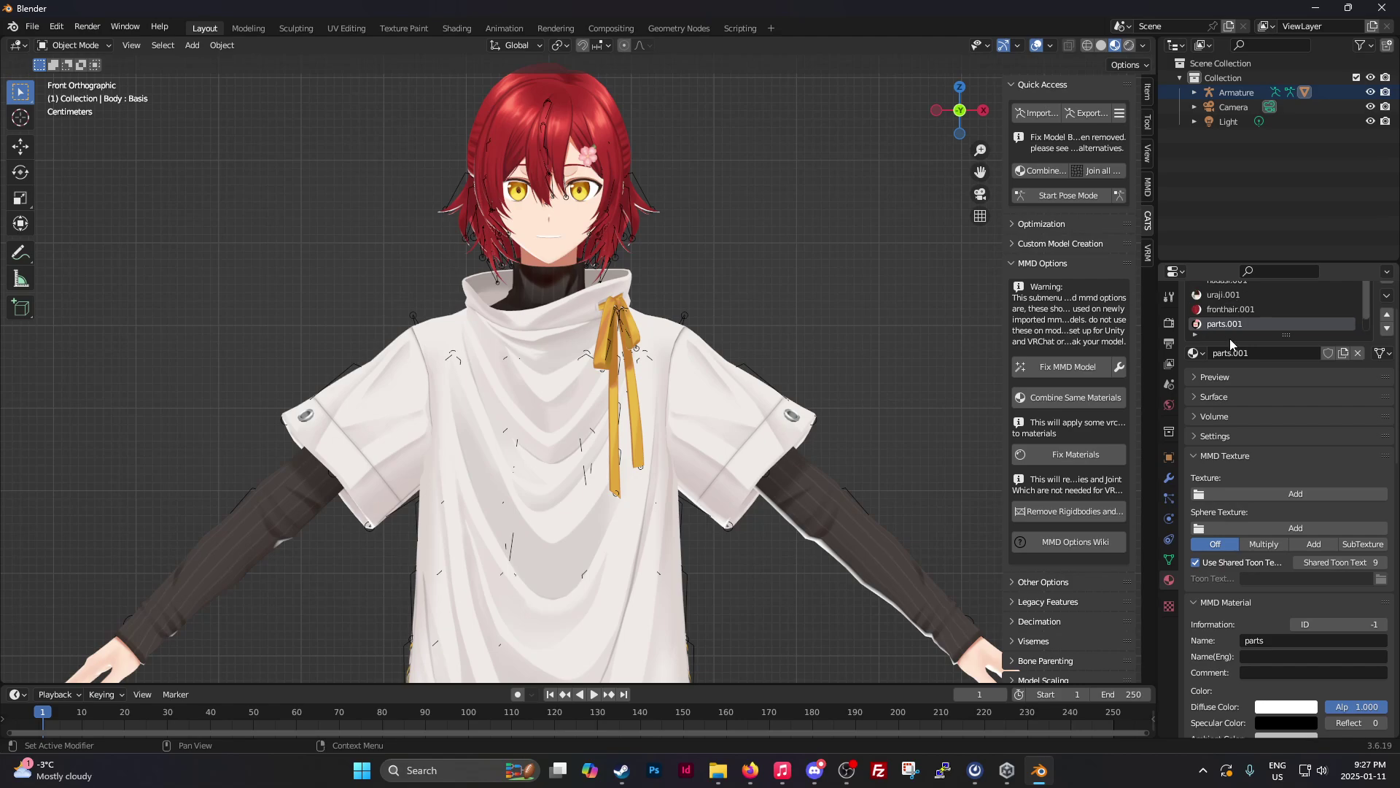
pyautogui.scroll(1, 1230, 317)
# - Review uraji.001 with the legs and boots in view, then select the hadasi material
pyautogui.click(1223, 296)
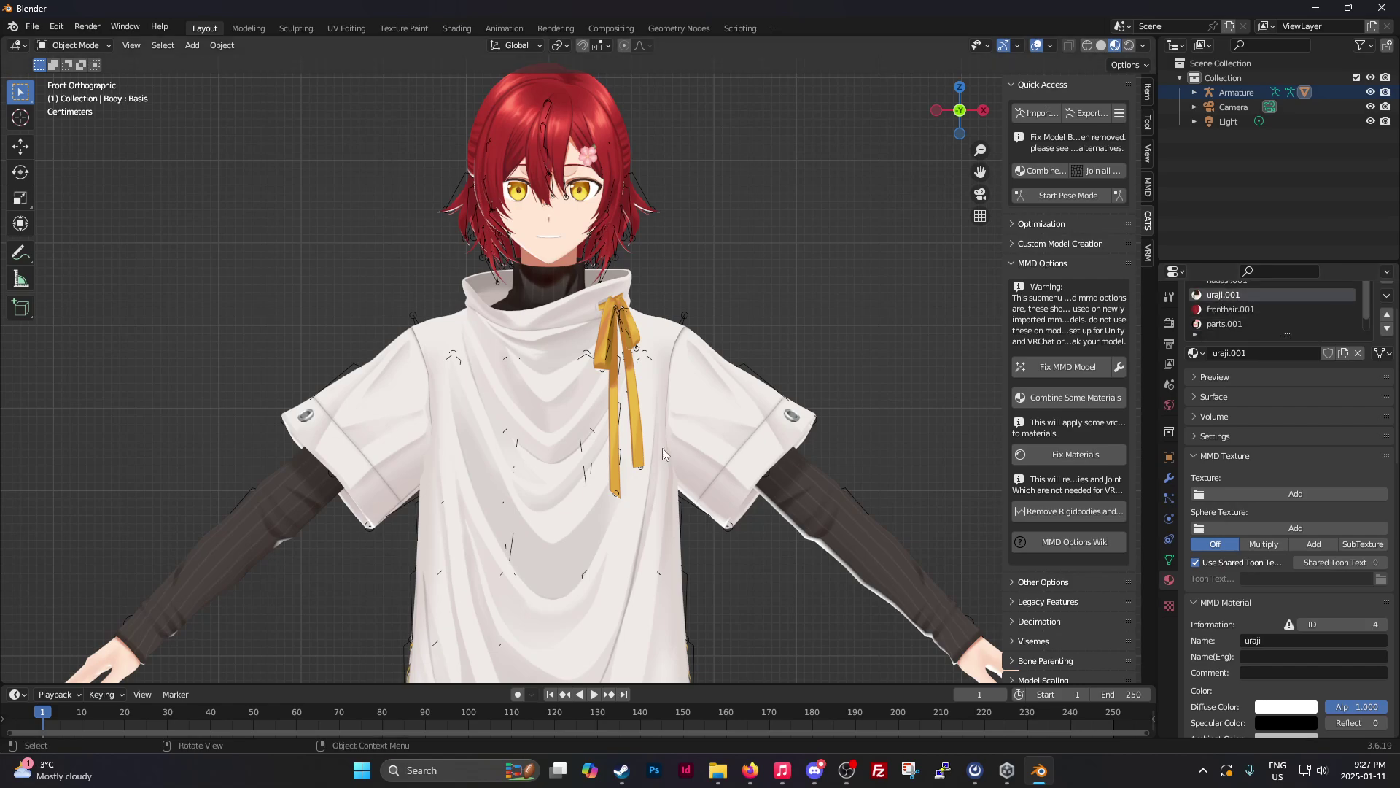
pyautogui.scroll(-3, 661, 448)
pyautogui.scroll(-2, 661, 447)
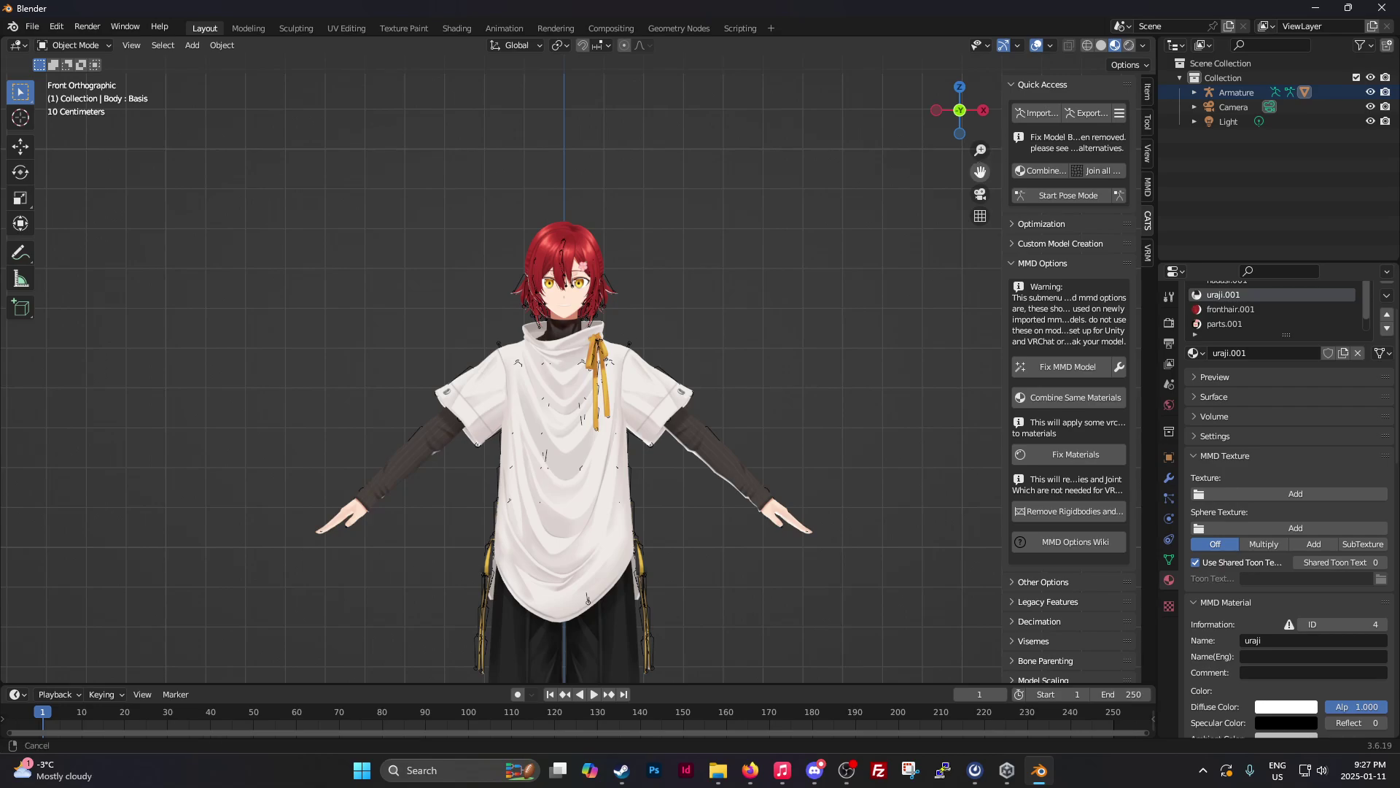
pyautogui.moveTo(980, 173); pyautogui.dragTo(979, 33)
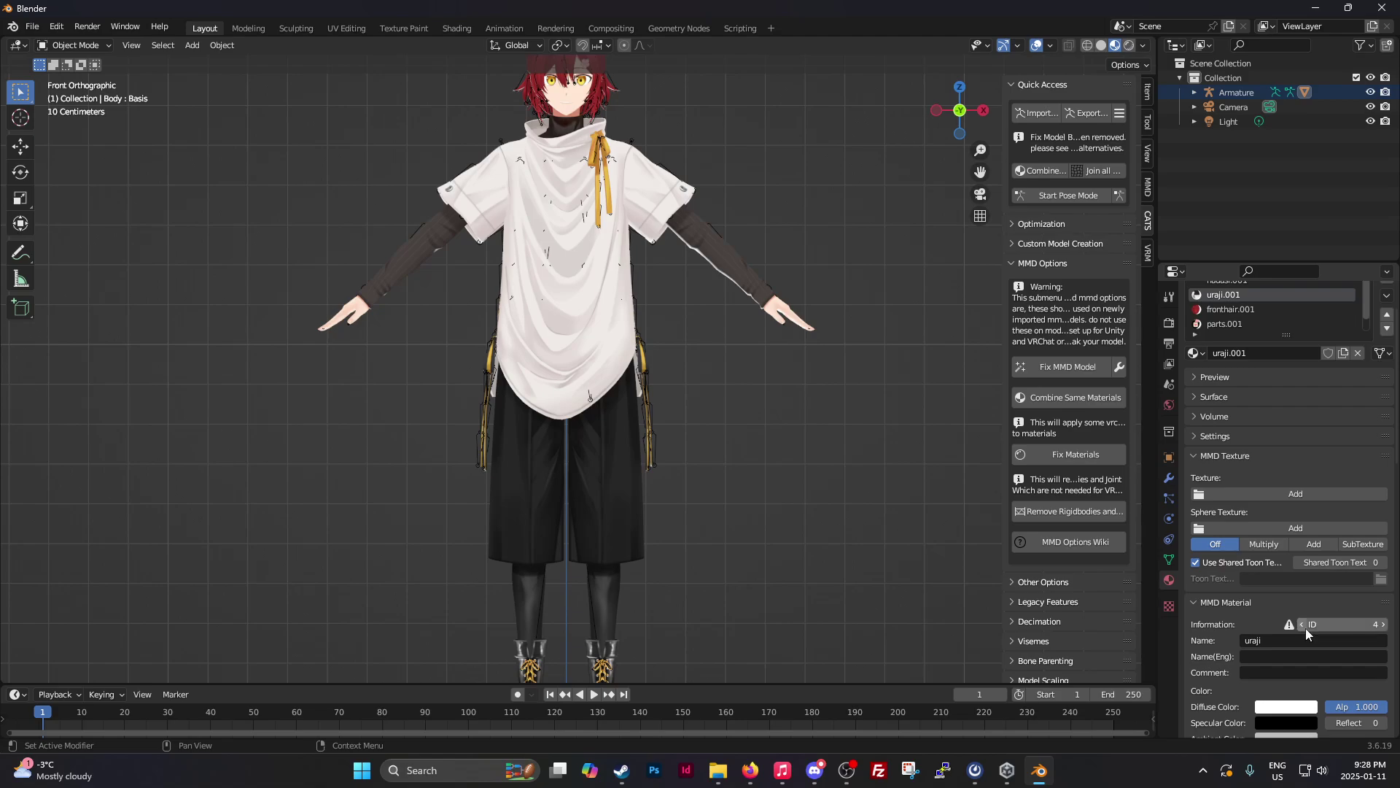
pyautogui.scroll(-3, 1305, 629)
pyautogui.scroll(-2, 634, 443)
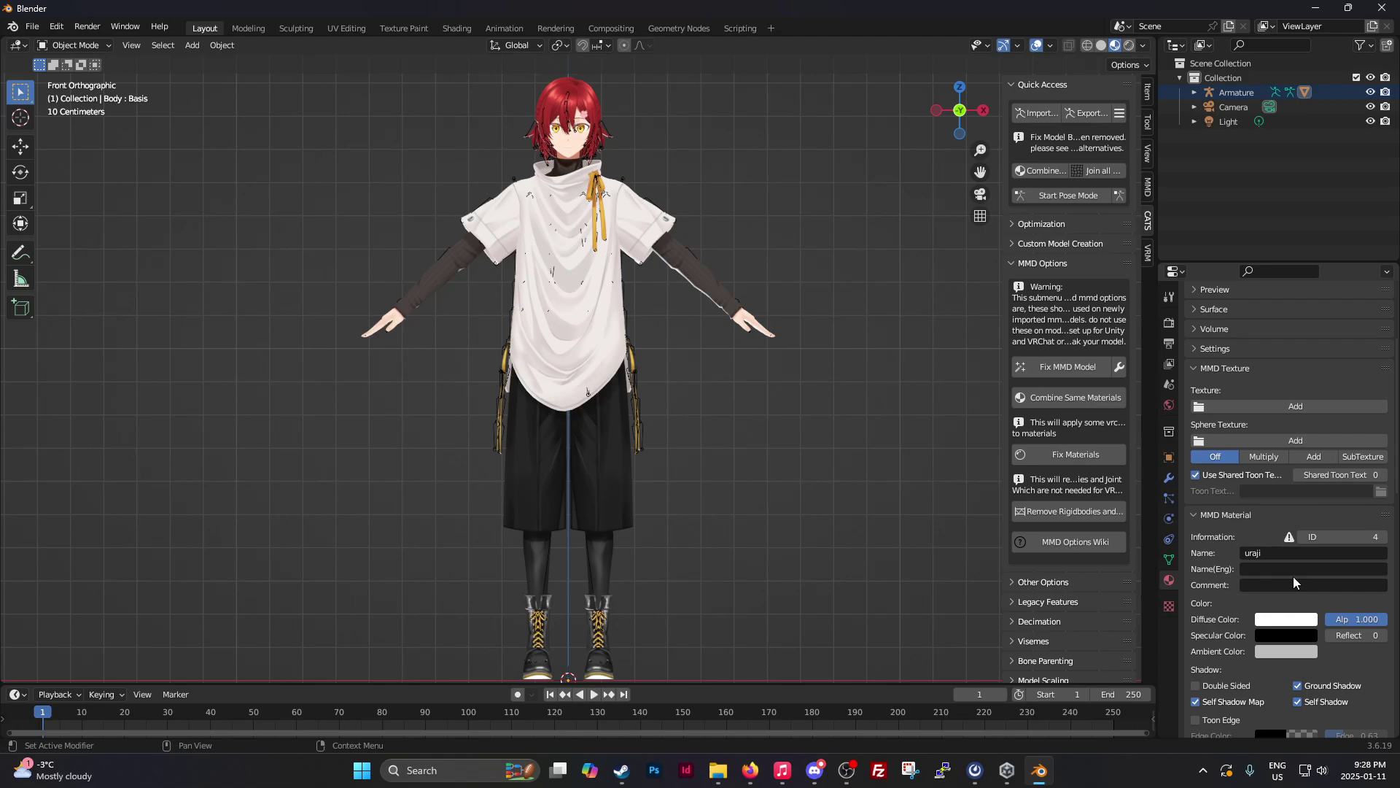
pyautogui.scroll(-3, 1293, 548)
pyautogui.scroll(-3, 1295, 569)
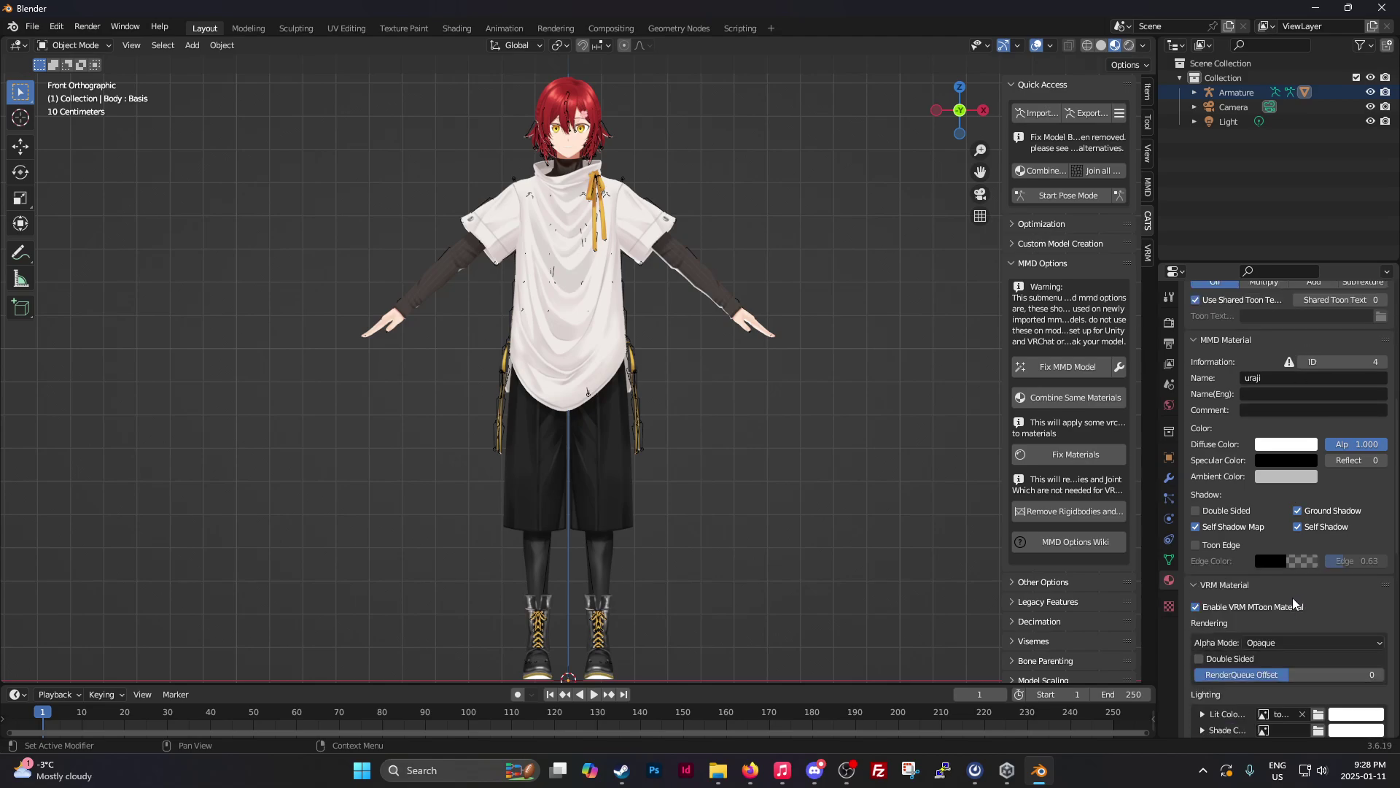
pyautogui.scroll(6, 1258, 438)
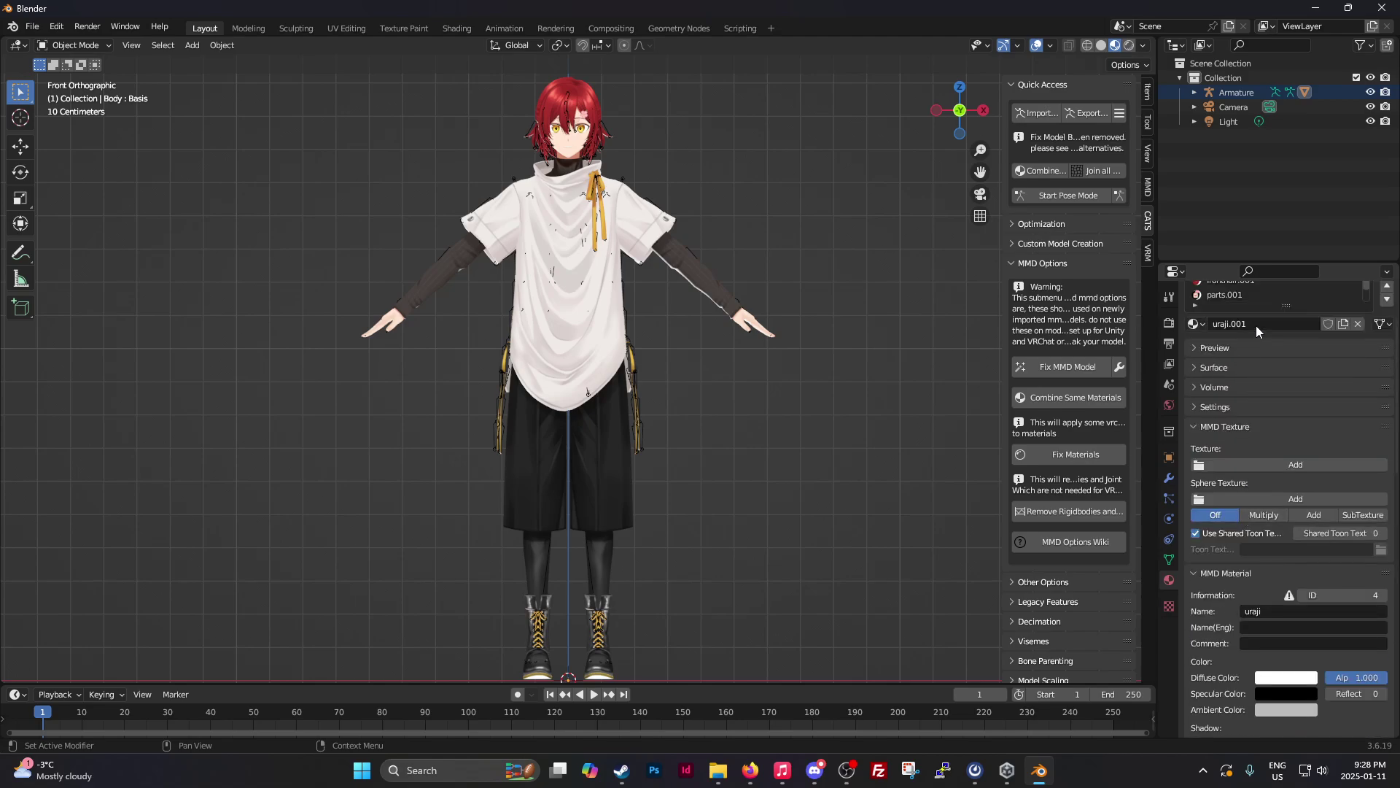
pyautogui.scroll(1, 1250, 302)
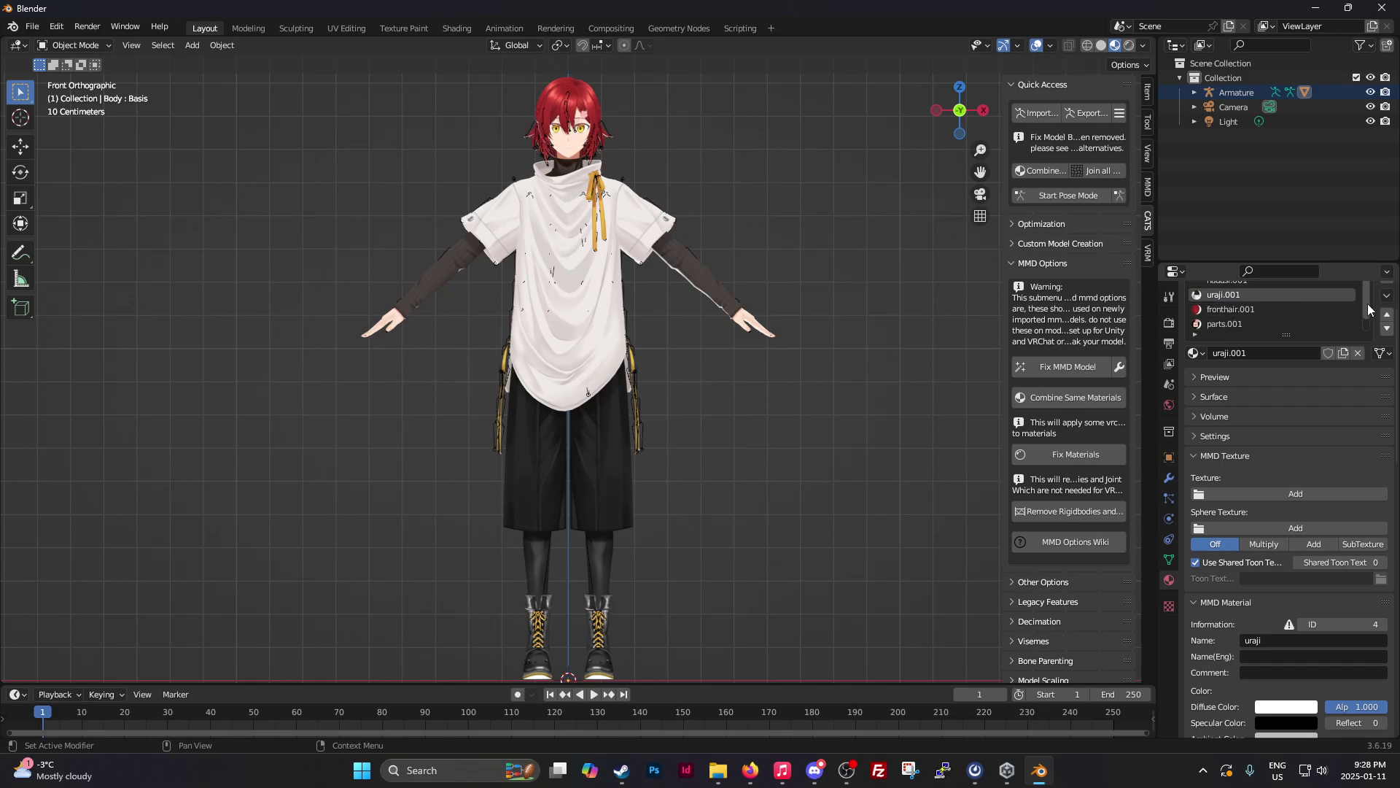
pyautogui.scroll(1, 1250, 286)
pyautogui.click(1245, 283)
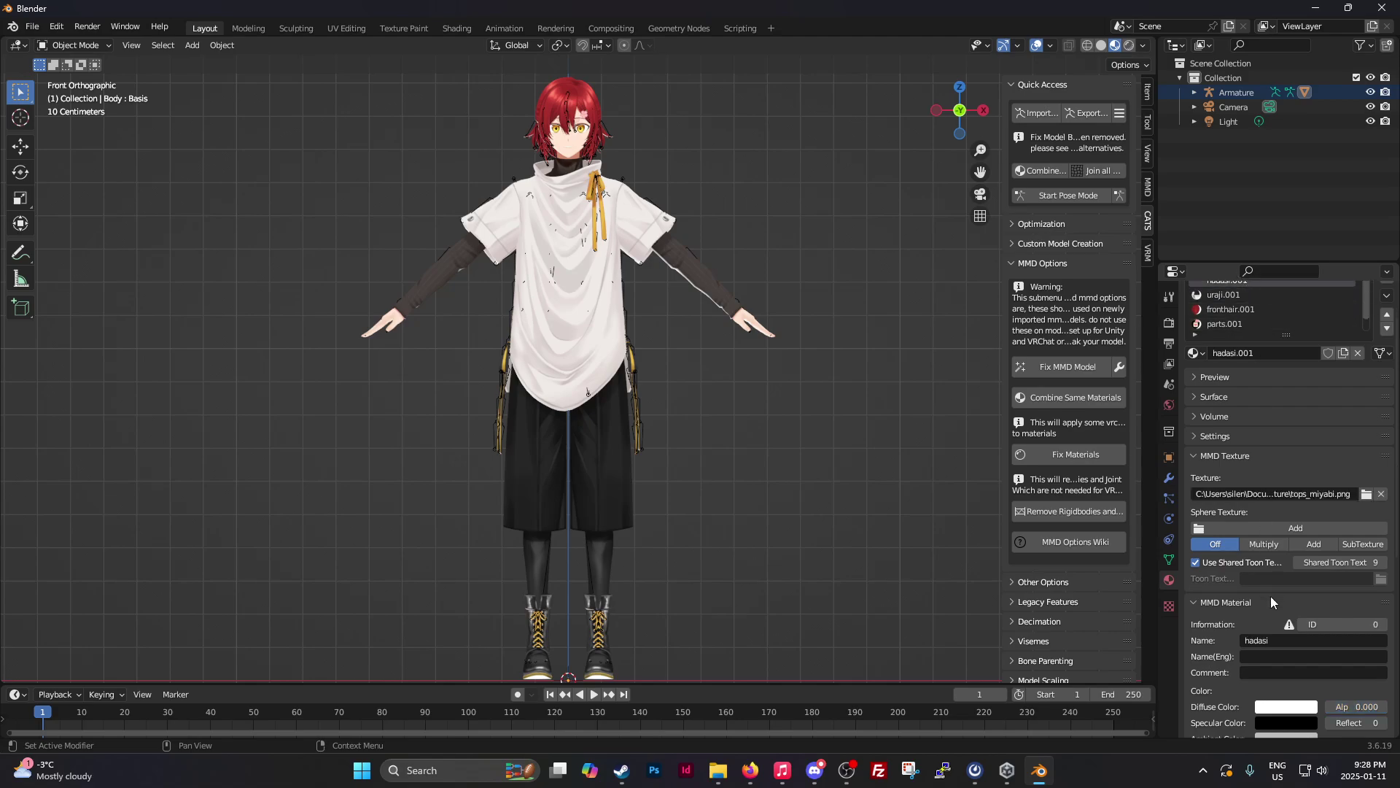
pyautogui.scroll(-4, 1270, 597)
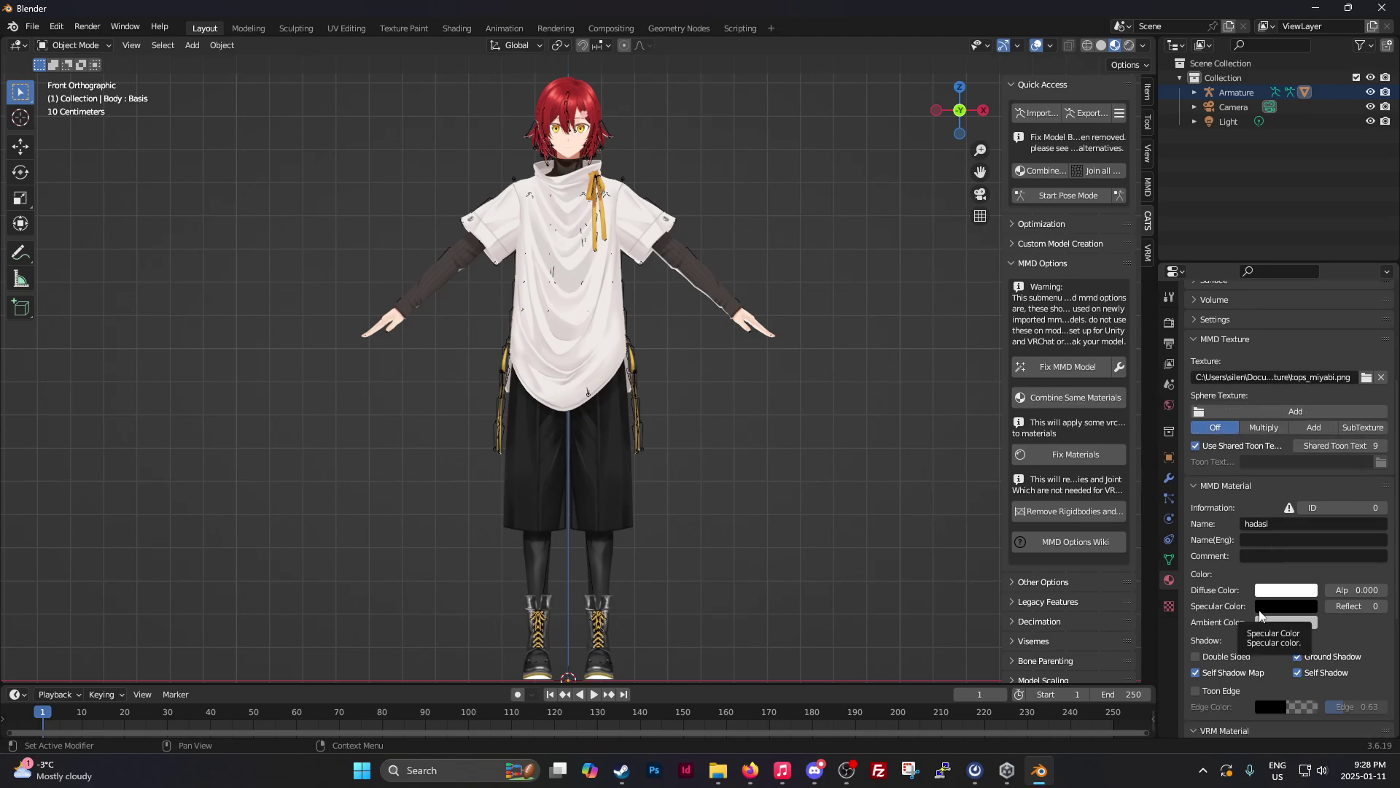
pyautogui.scroll(-5, 1258, 591)
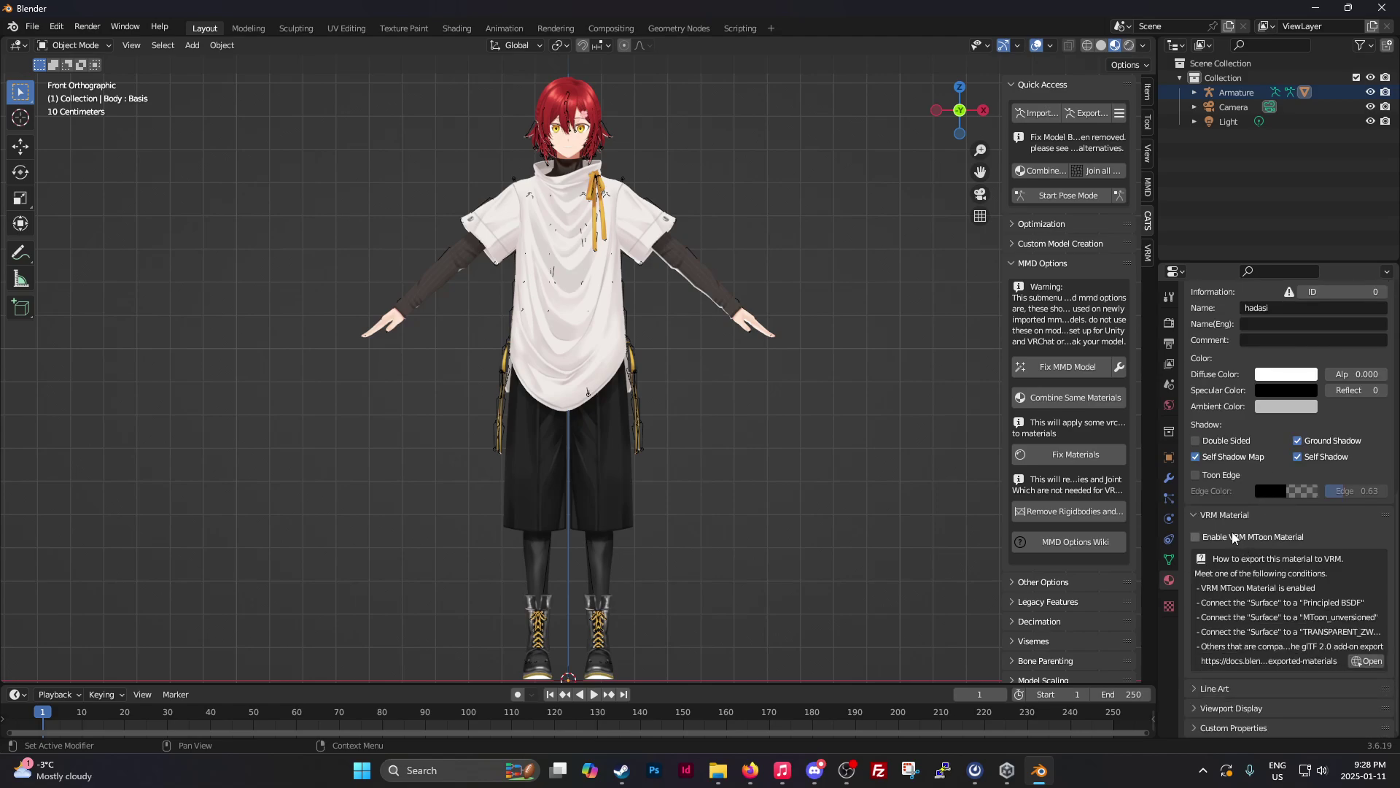
# - Enable VRM MToon on the hadasi material and zoom in on the legs and boots
pyautogui.click(1229, 538)
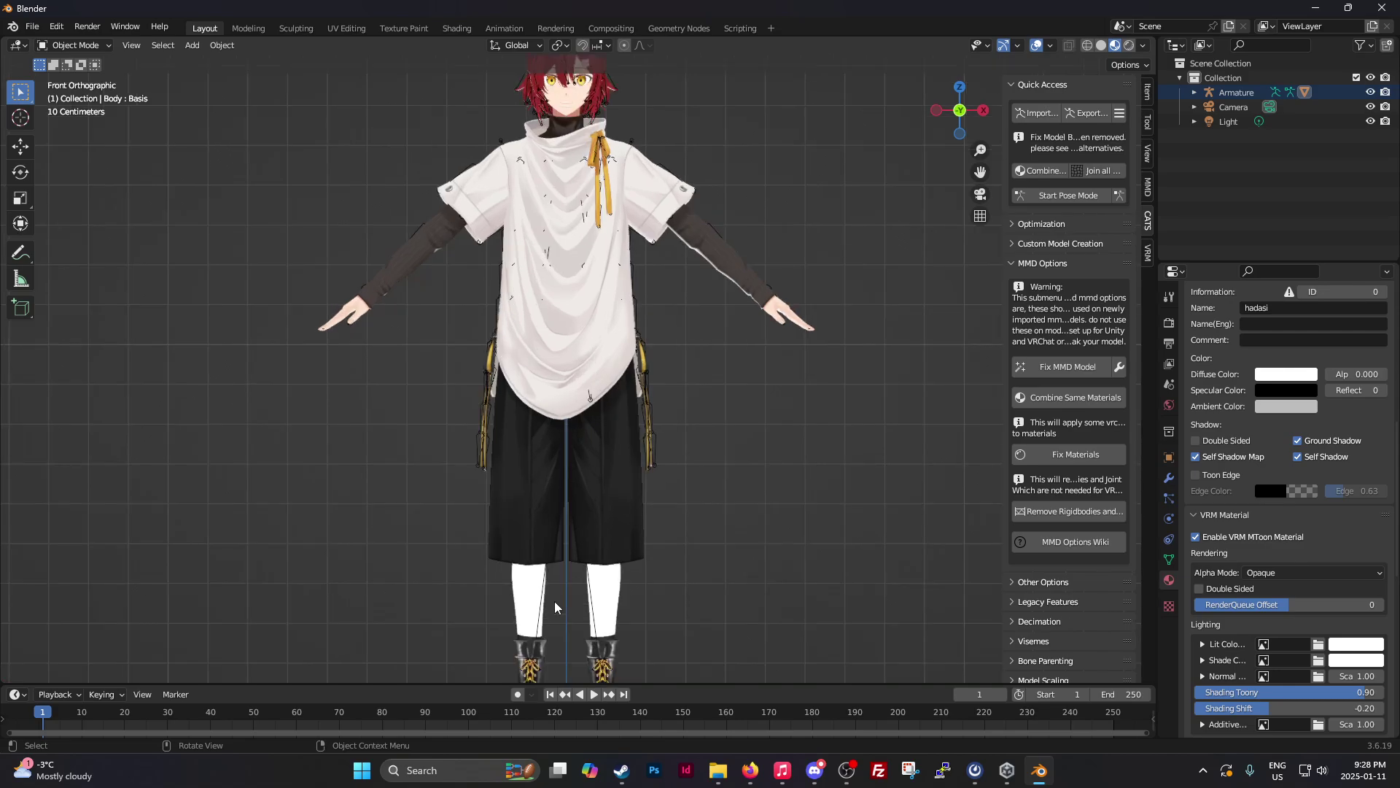
pyautogui.scroll(4, 555, 601)
pyautogui.moveTo(609, 567)
pyautogui.keyDown('shift'); pyautogui.mouseDown(button='middle')
pyautogui.moveTo(606, 271)
pyautogui.moveTo(590, 644)
pyautogui.mouseUp(button='middle'); pyautogui.keyUp('shift')
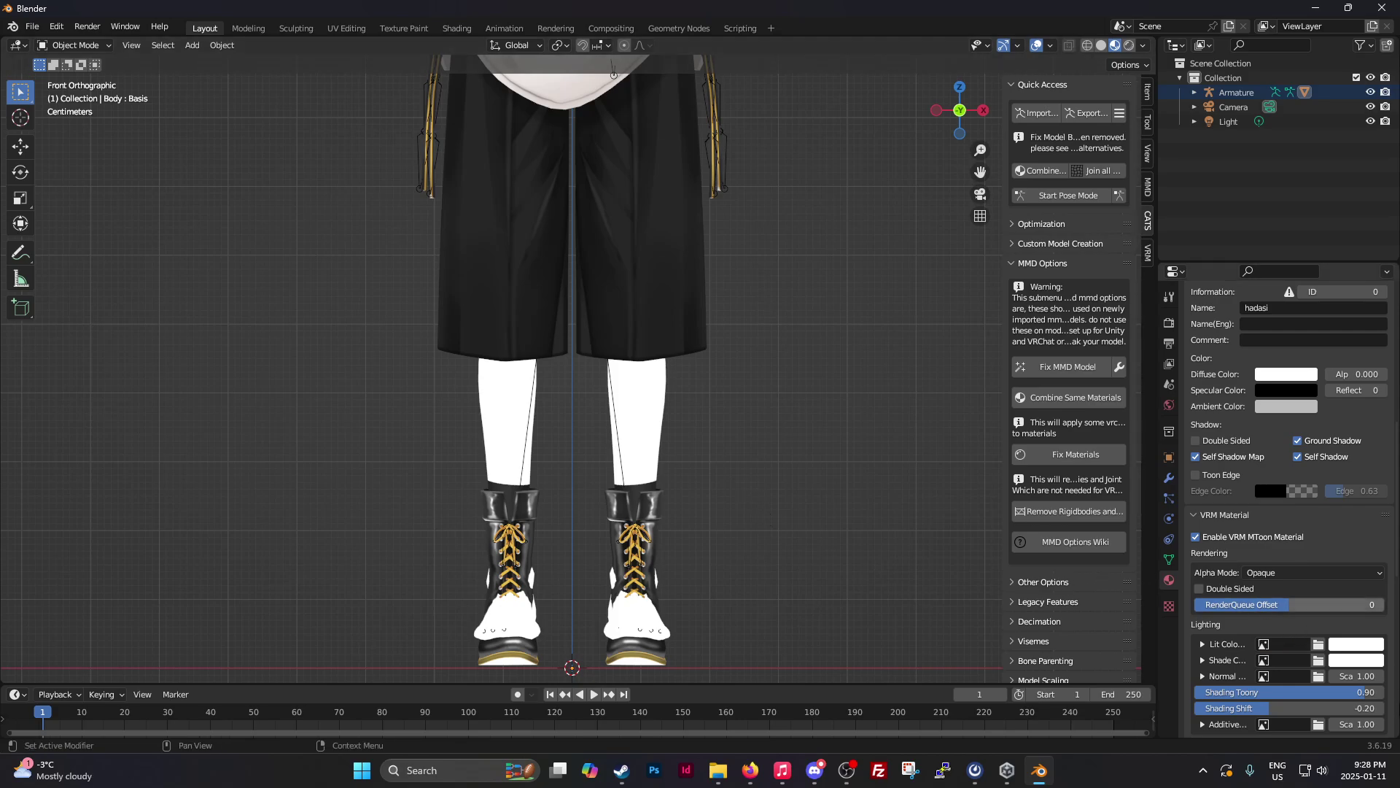
pyautogui.scroll(3, 1331, 443)
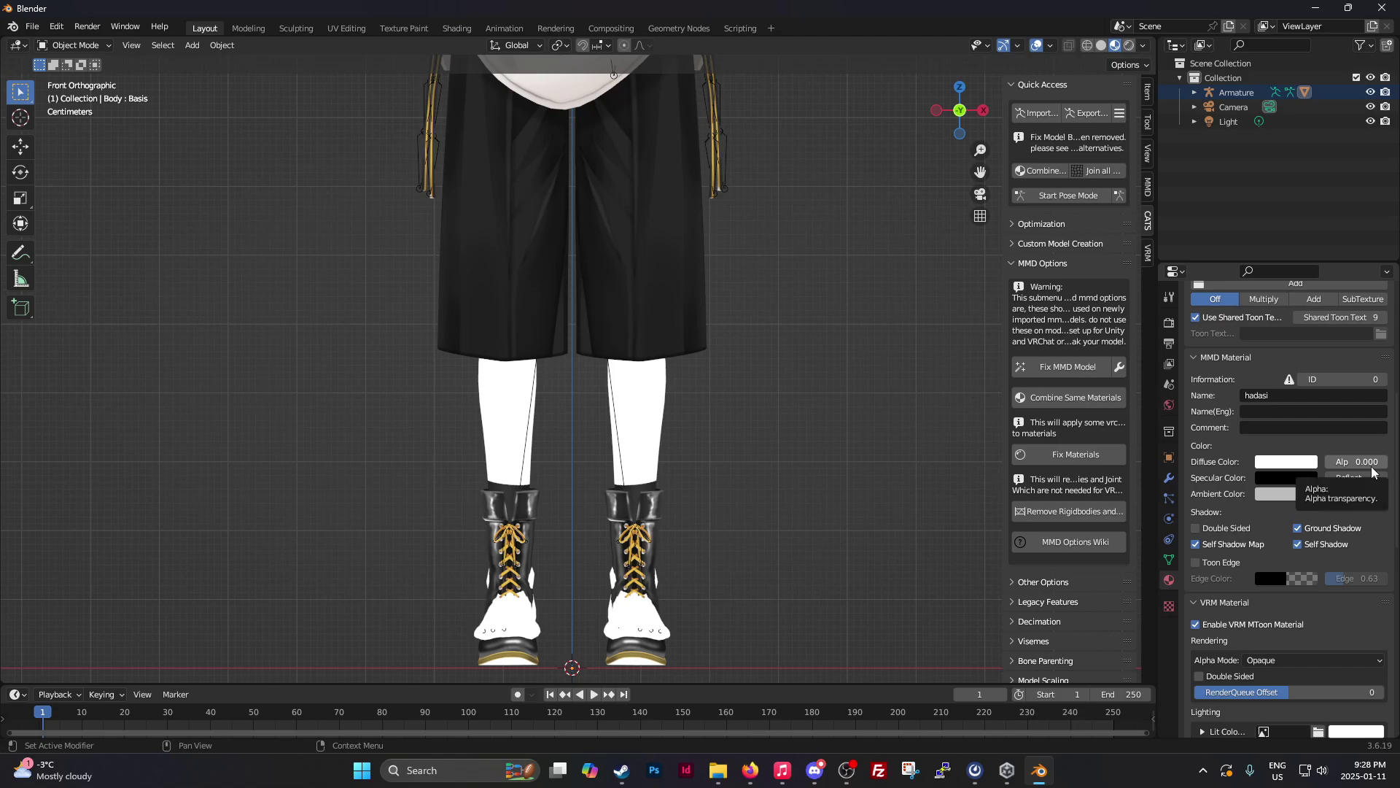
pyautogui.scroll(-2, 1311, 624)
pyautogui.scroll(-1, 1312, 623)
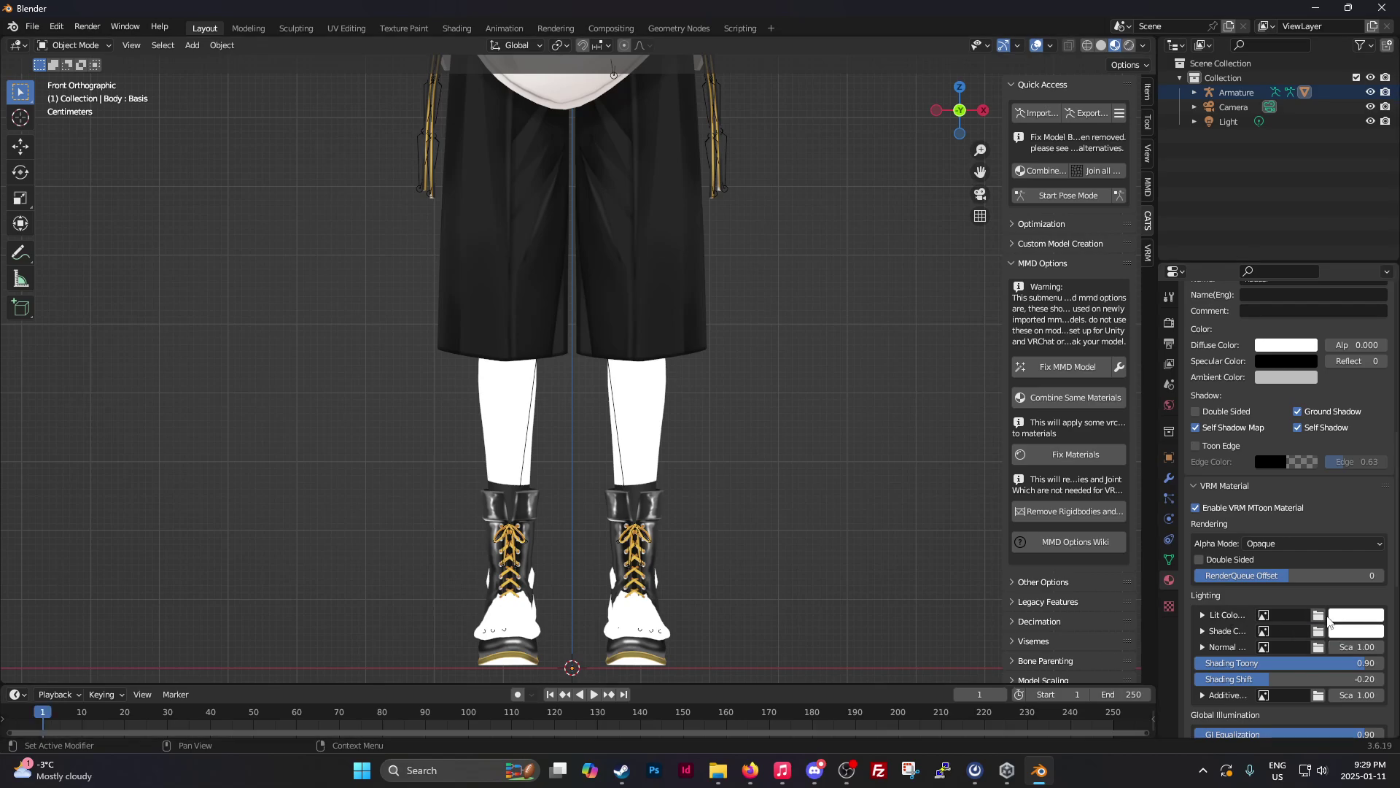
# - Load tops_miyabi.png from the miyabi_pmx210921 Texture folder as hadasi's lit colour
pyautogui.click(1318, 620)
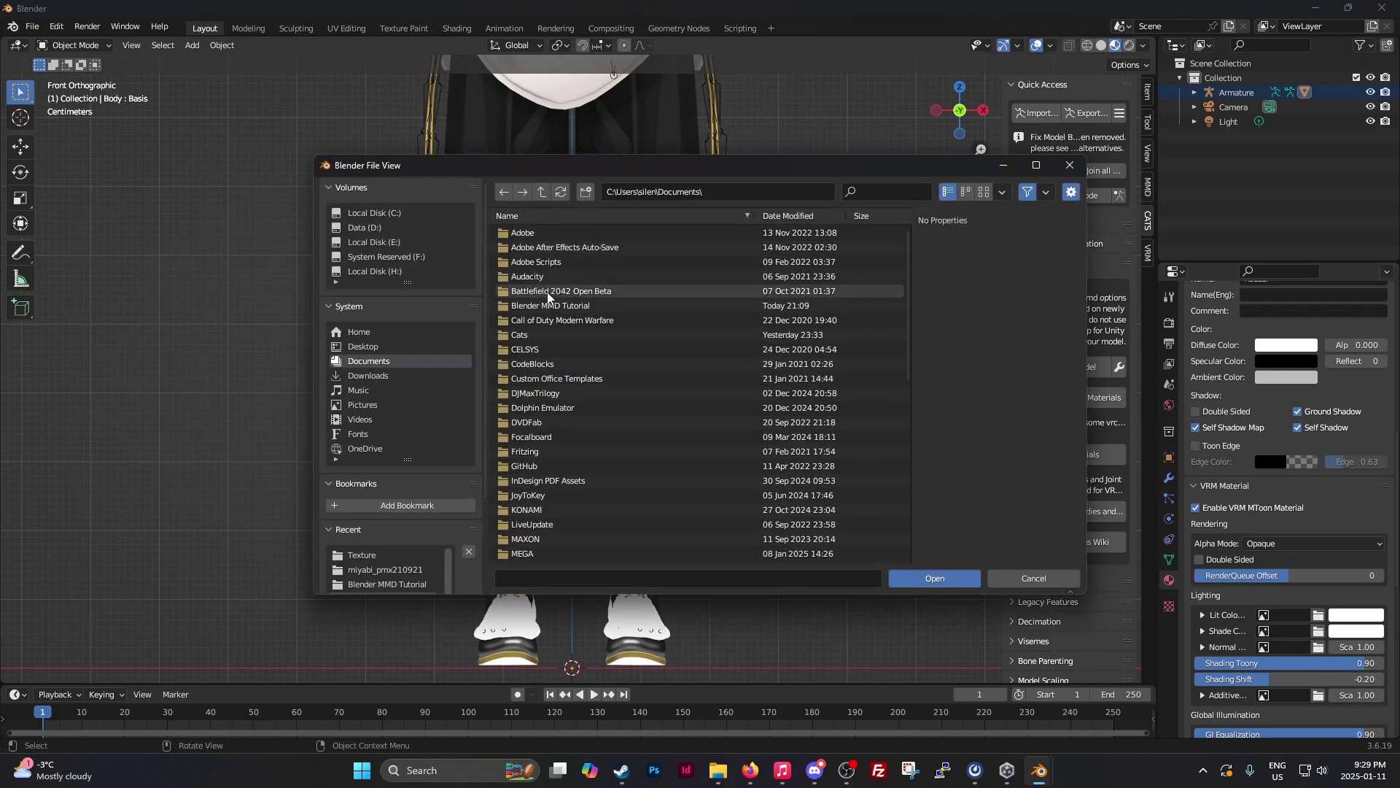
pyautogui.doubleClick(612, 306)
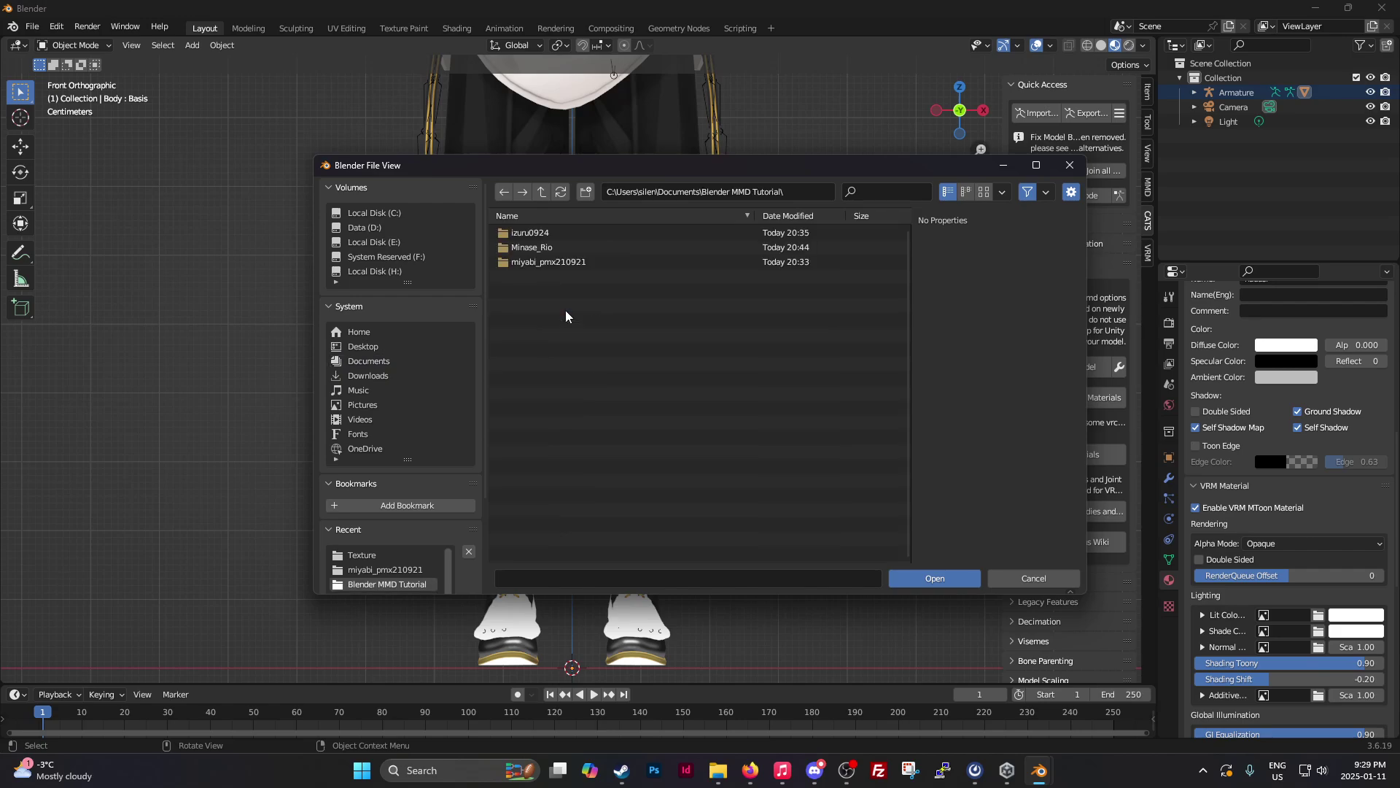
pyautogui.doubleClick(547, 261)
pyautogui.doubleClick(543, 262)
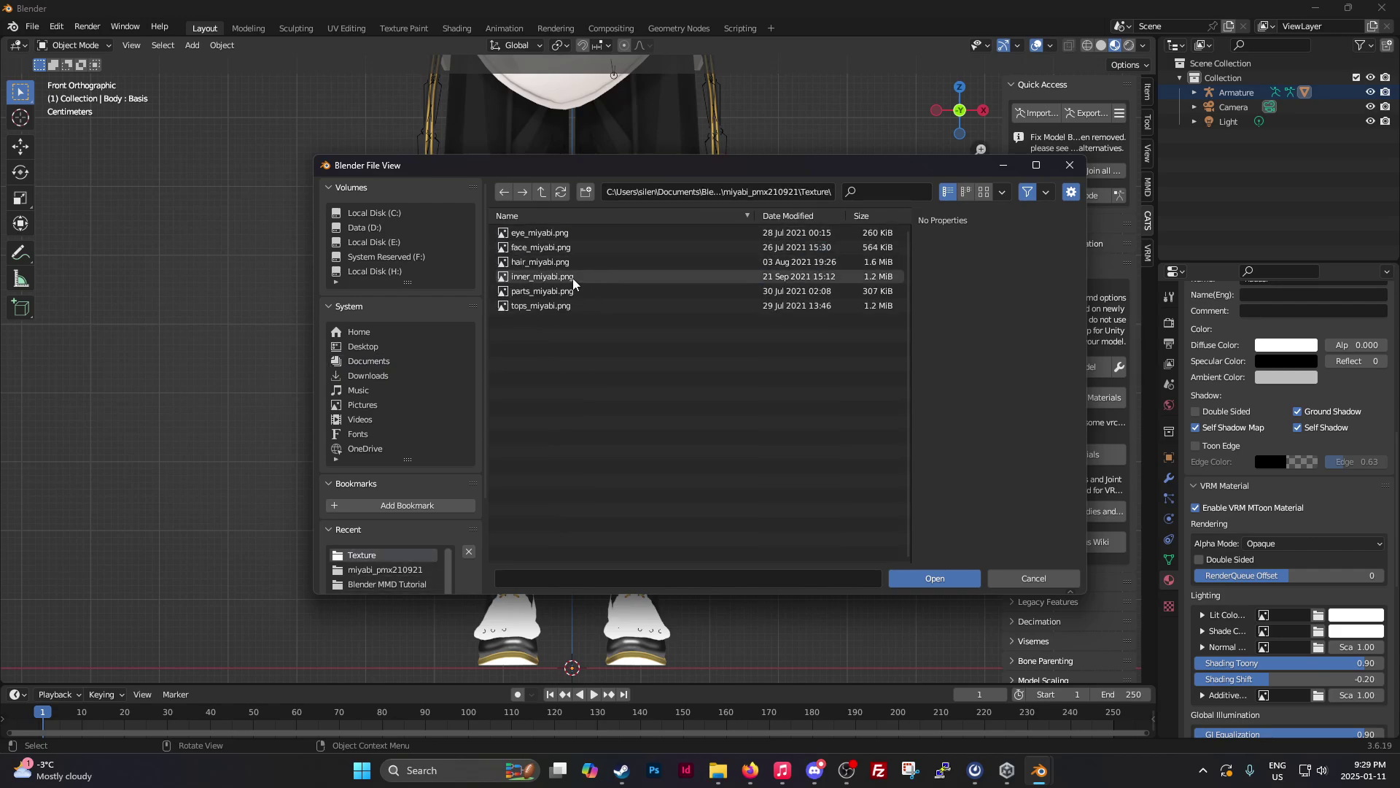
pyautogui.click(540, 305)
pyautogui.click(934, 578)
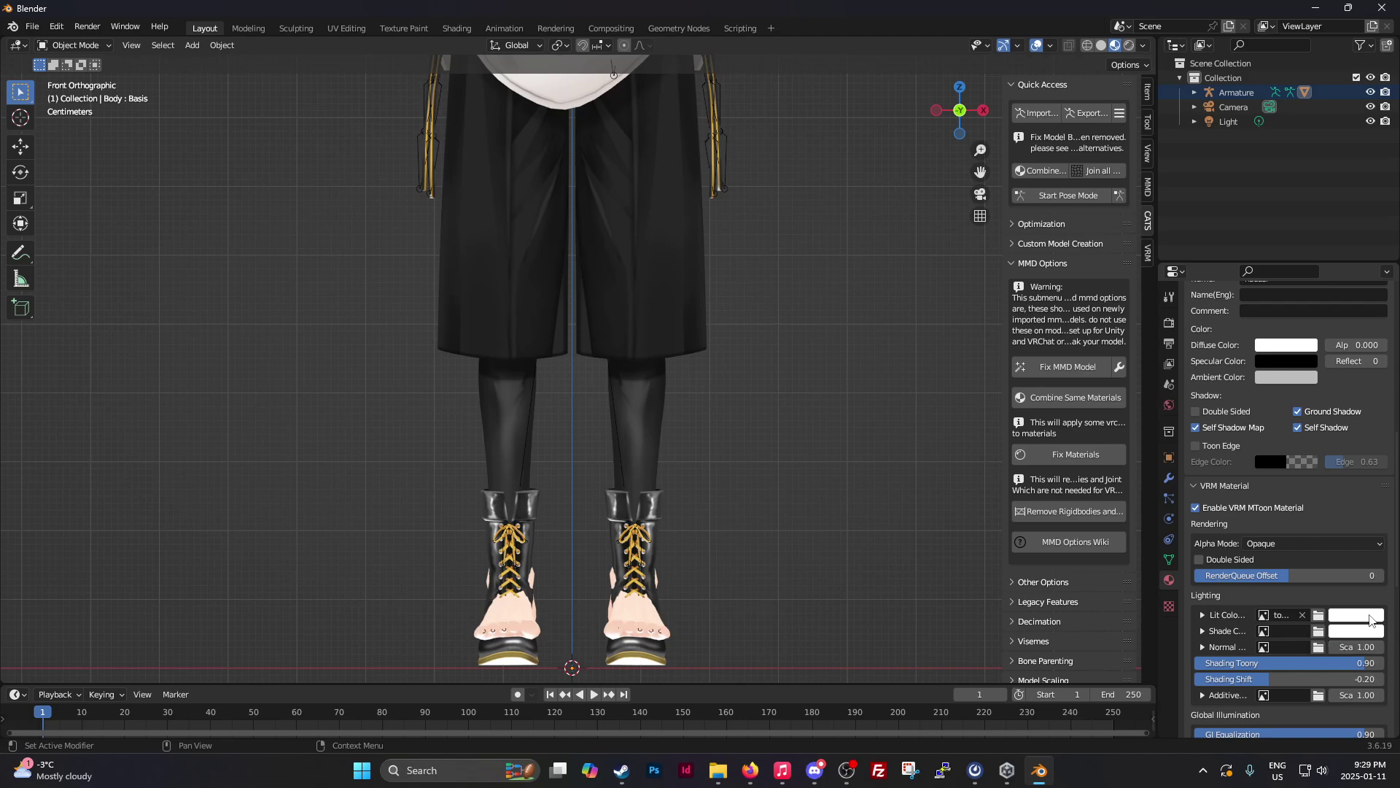
# - Set hadasi's lit colour alpha to 0, Alpha Mode to Transparent, and enable Double Sided
pyautogui.click(1356, 616)
pyautogui.click(1333, 595)
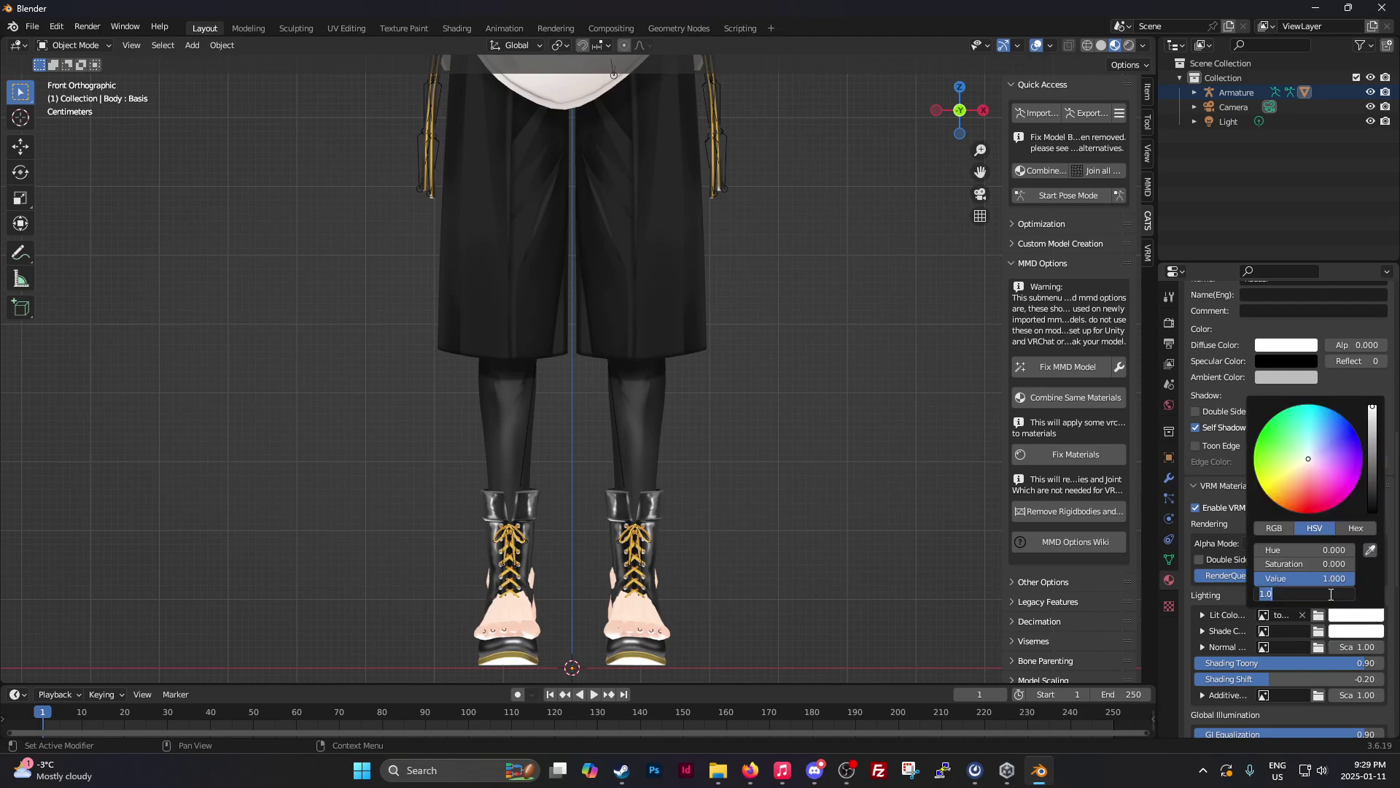
pyautogui.write('0')
pyautogui.press('Return')
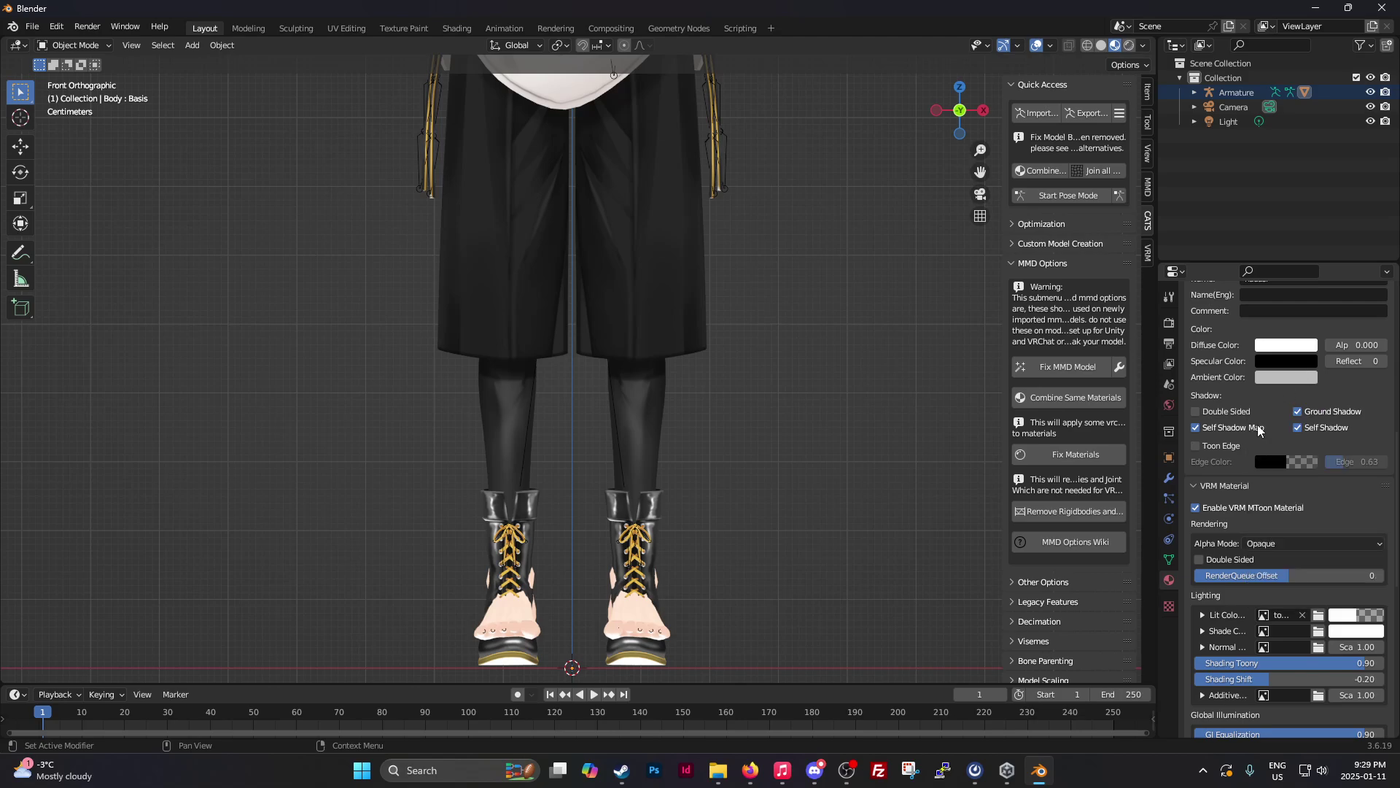
pyautogui.click(1289, 544)
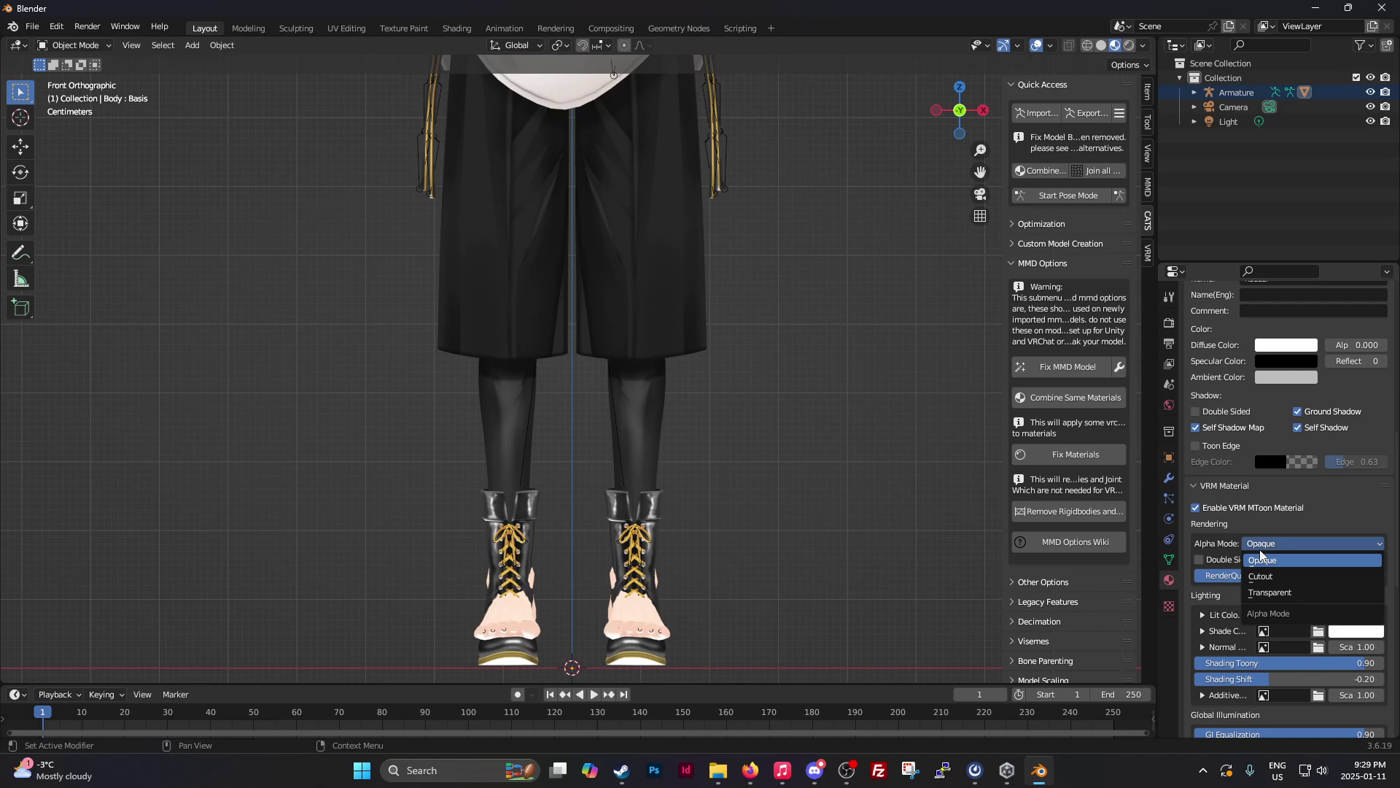
pyautogui.click(1275, 593)
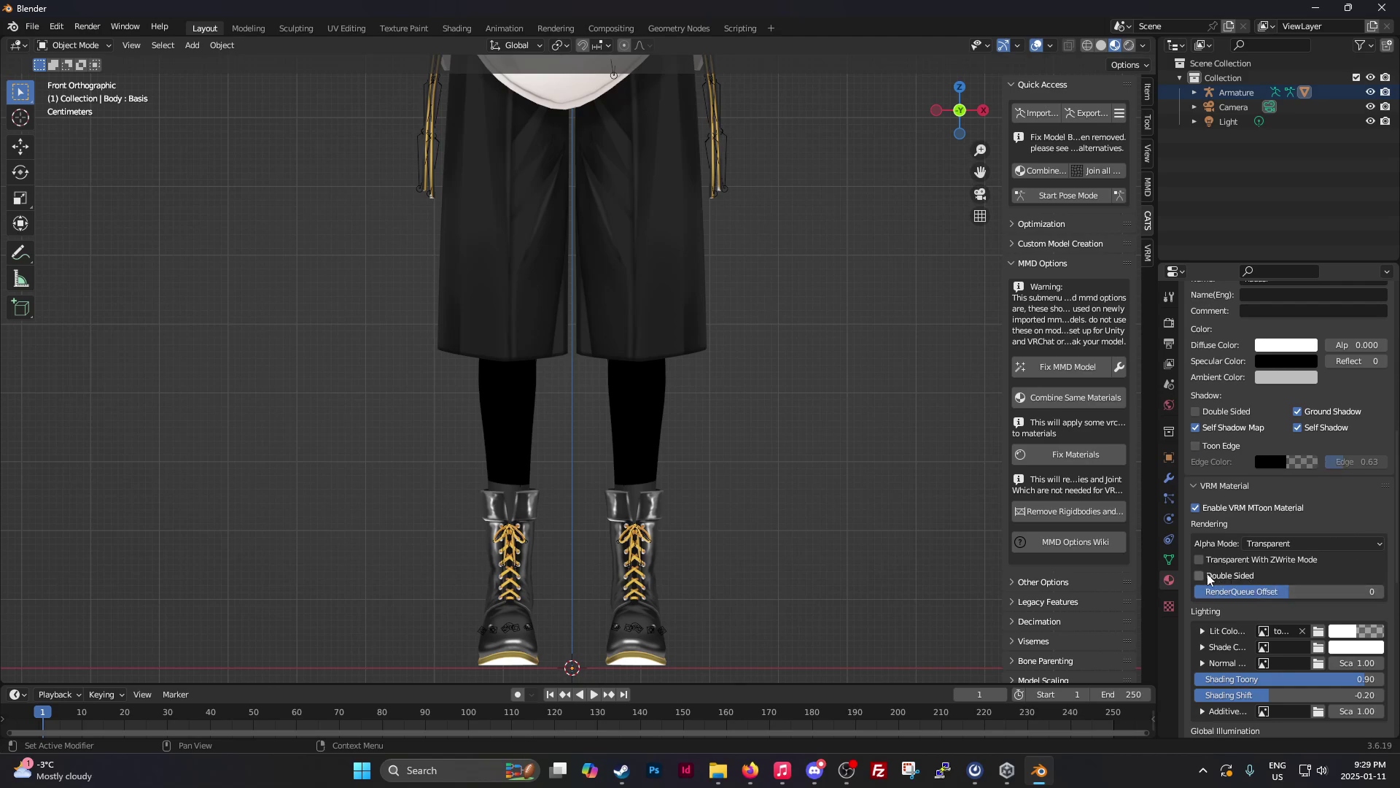
pyautogui.click(1199, 576)
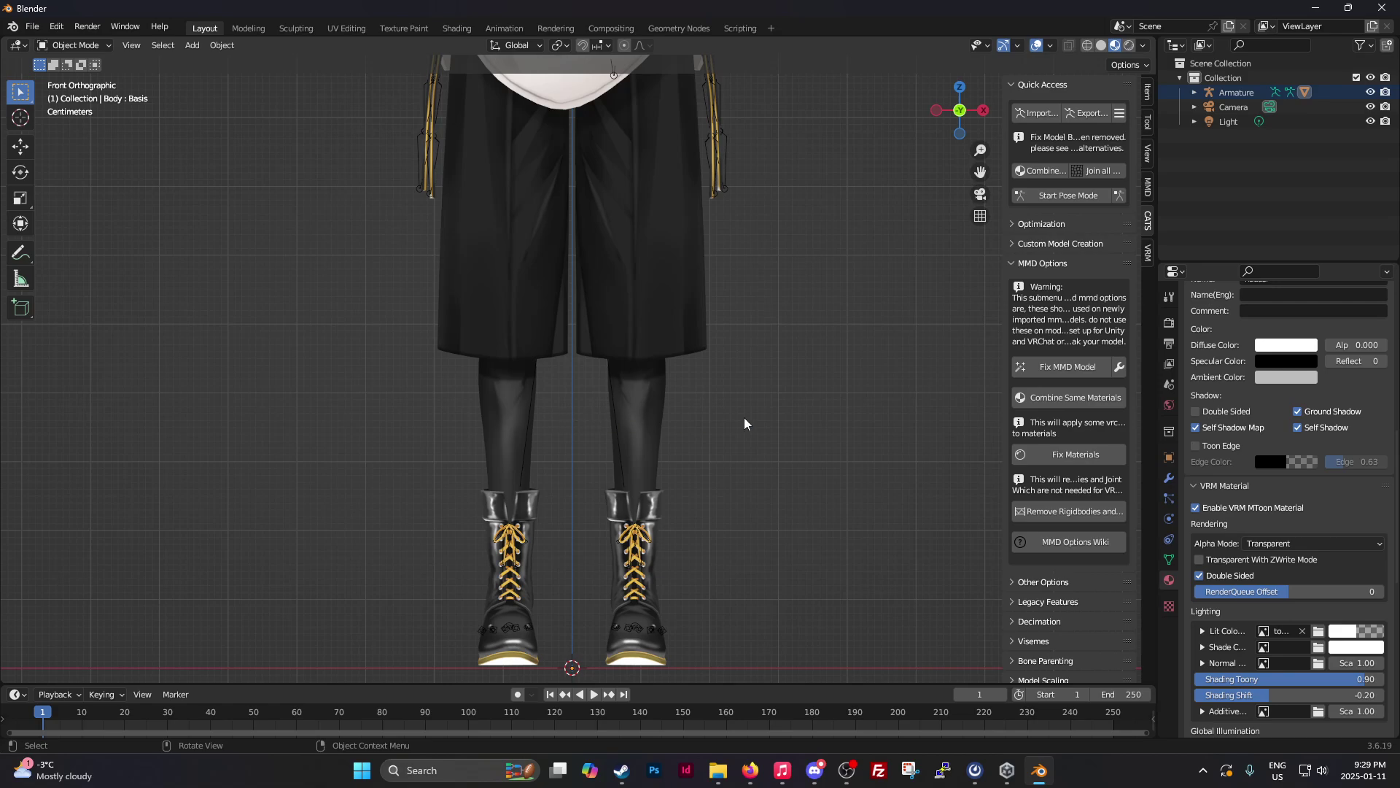
pyautogui.scroll(-3, 795, 346)
pyautogui.scroll(-3, 795, 346)
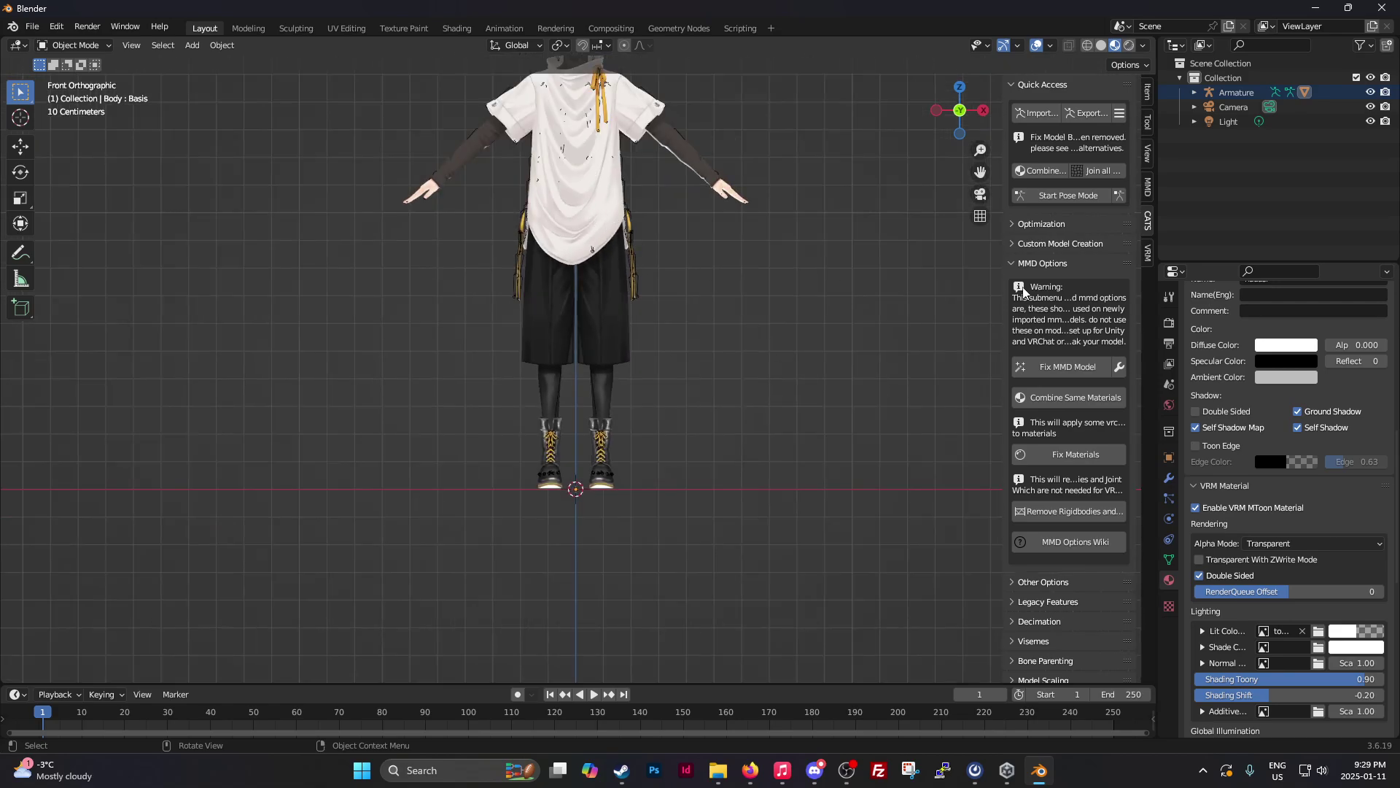
pyautogui.moveTo(980, 172); pyautogui.dragTo(981, 203)
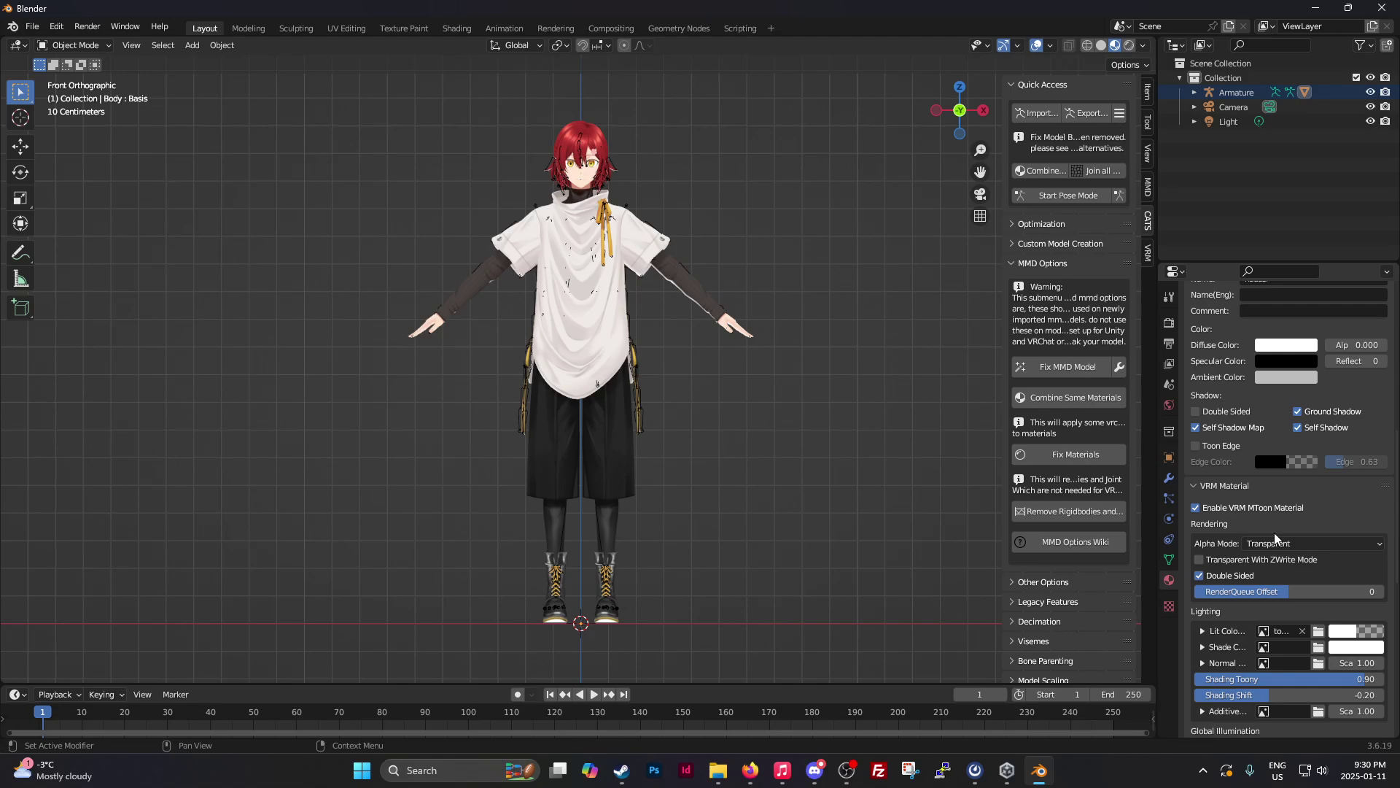
pyautogui.scroll(2, 1321, 492)
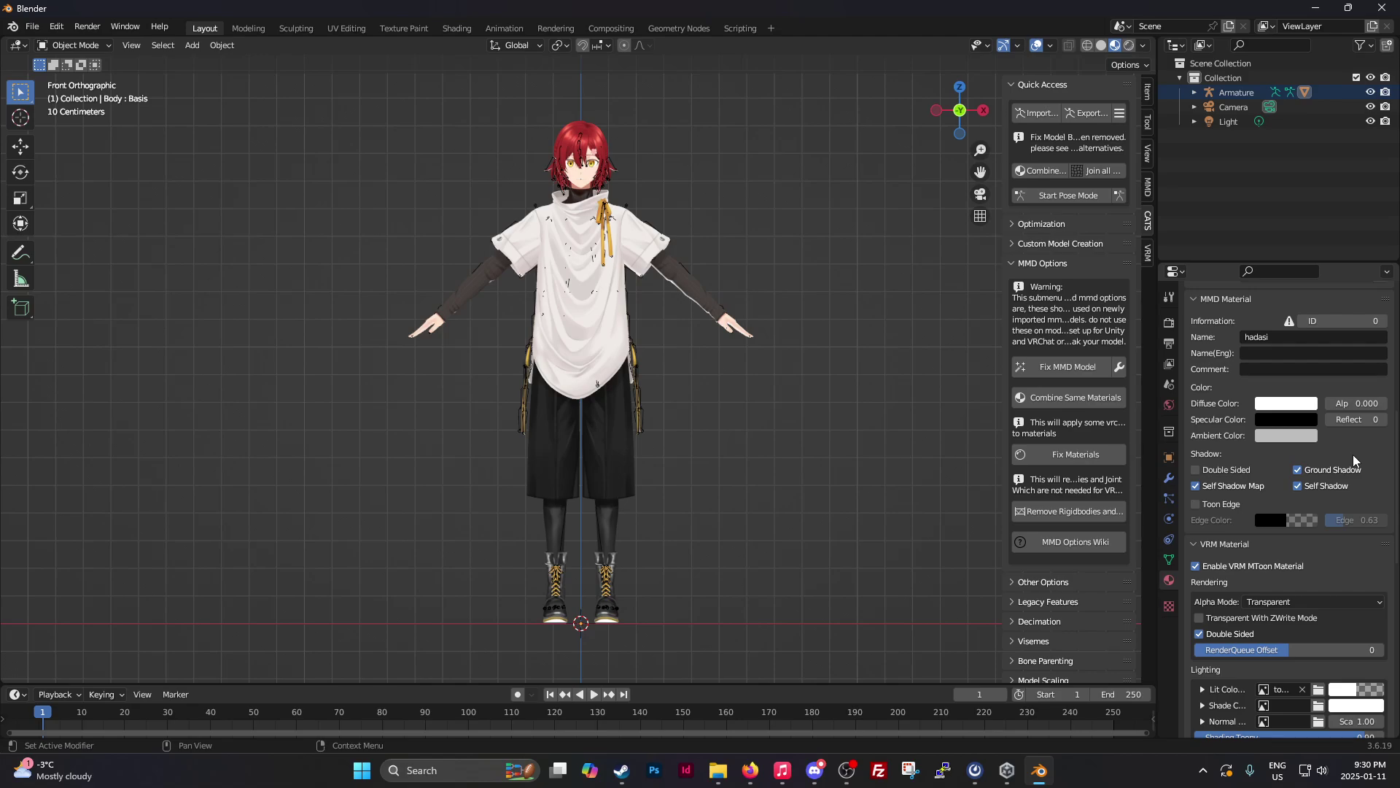
pyautogui.scroll(3, 1355, 459)
pyautogui.scroll(2, 1346, 503)
pyautogui.scroll(1, 1343, 541)
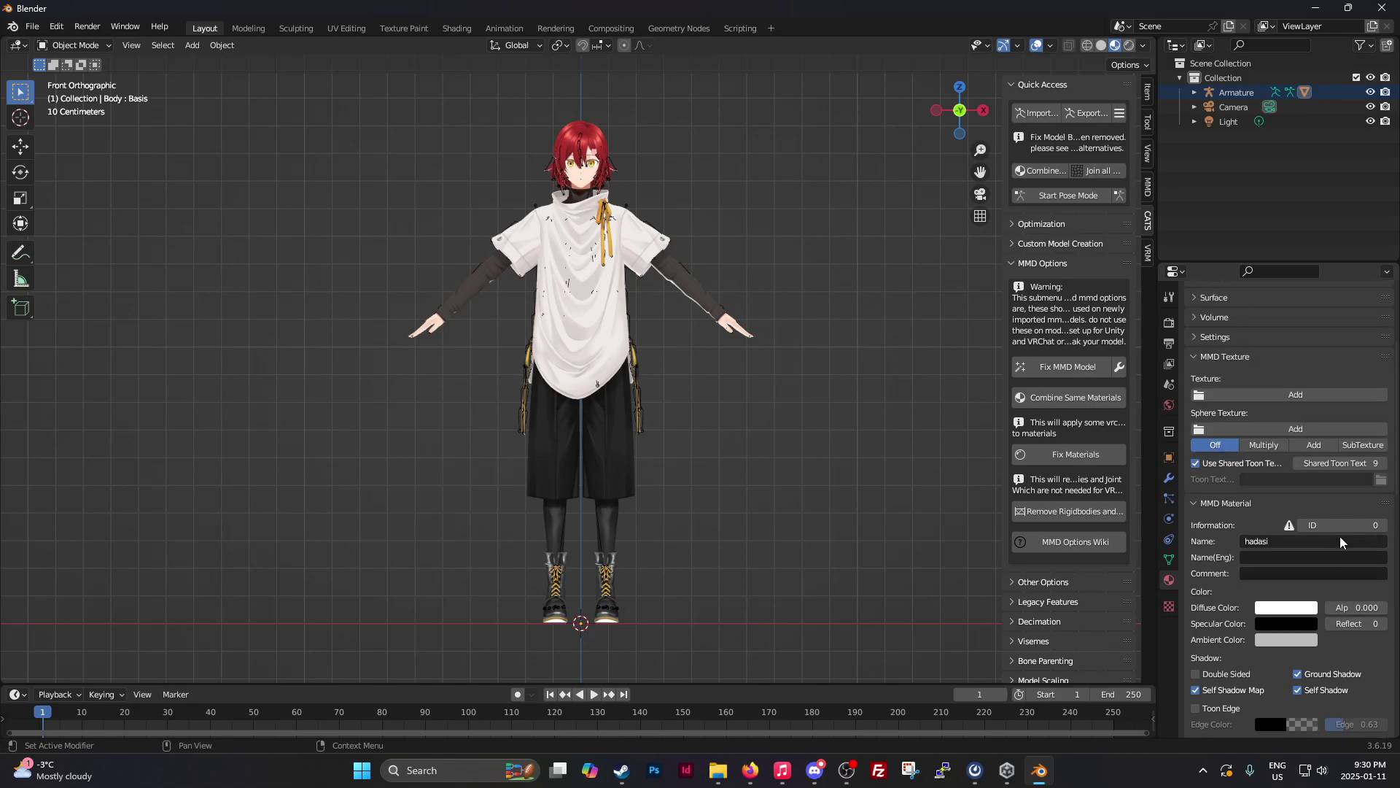
pyautogui.scroll(-3, 1342, 542)
pyautogui.scroll(-2, 1331, 588)
pyautogui.scroll(-2, 1330, 588)
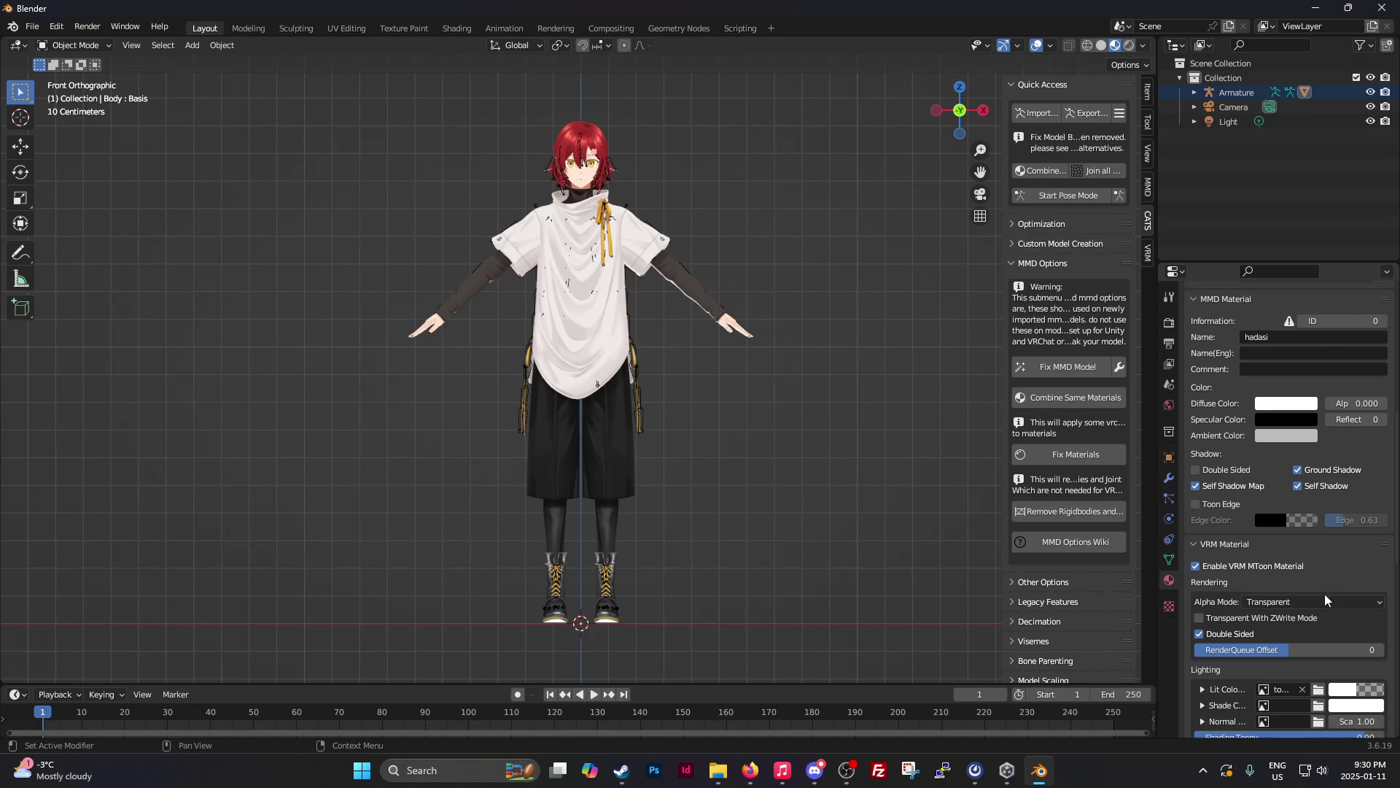
pyautogui.scroll(-1, 1299, 600)
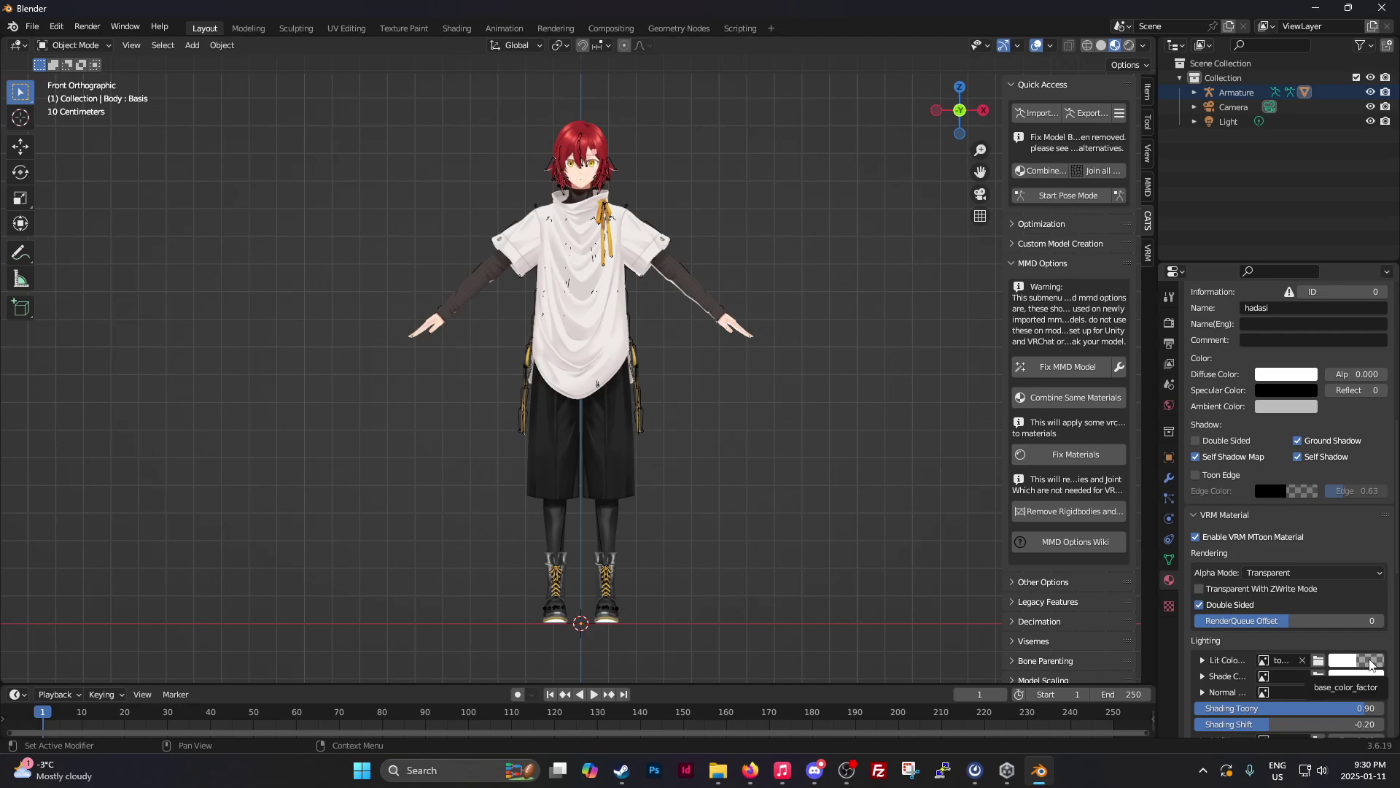
pyautogui.scroll(3, 709, 204)
pyautogui.scroll(3, 765, 206)
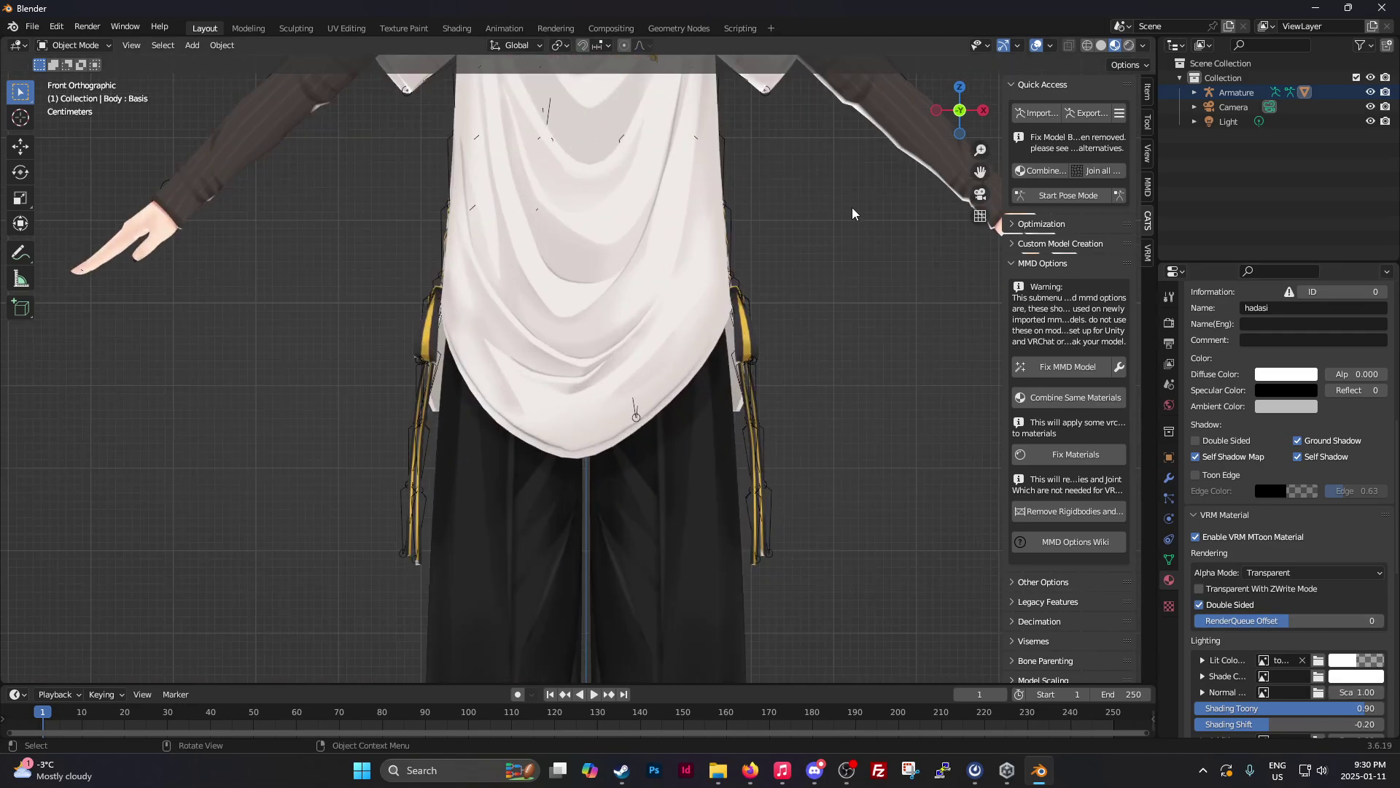
pyautogui.moveTo(977, 167); pyautogui.dragTo(815, 103)
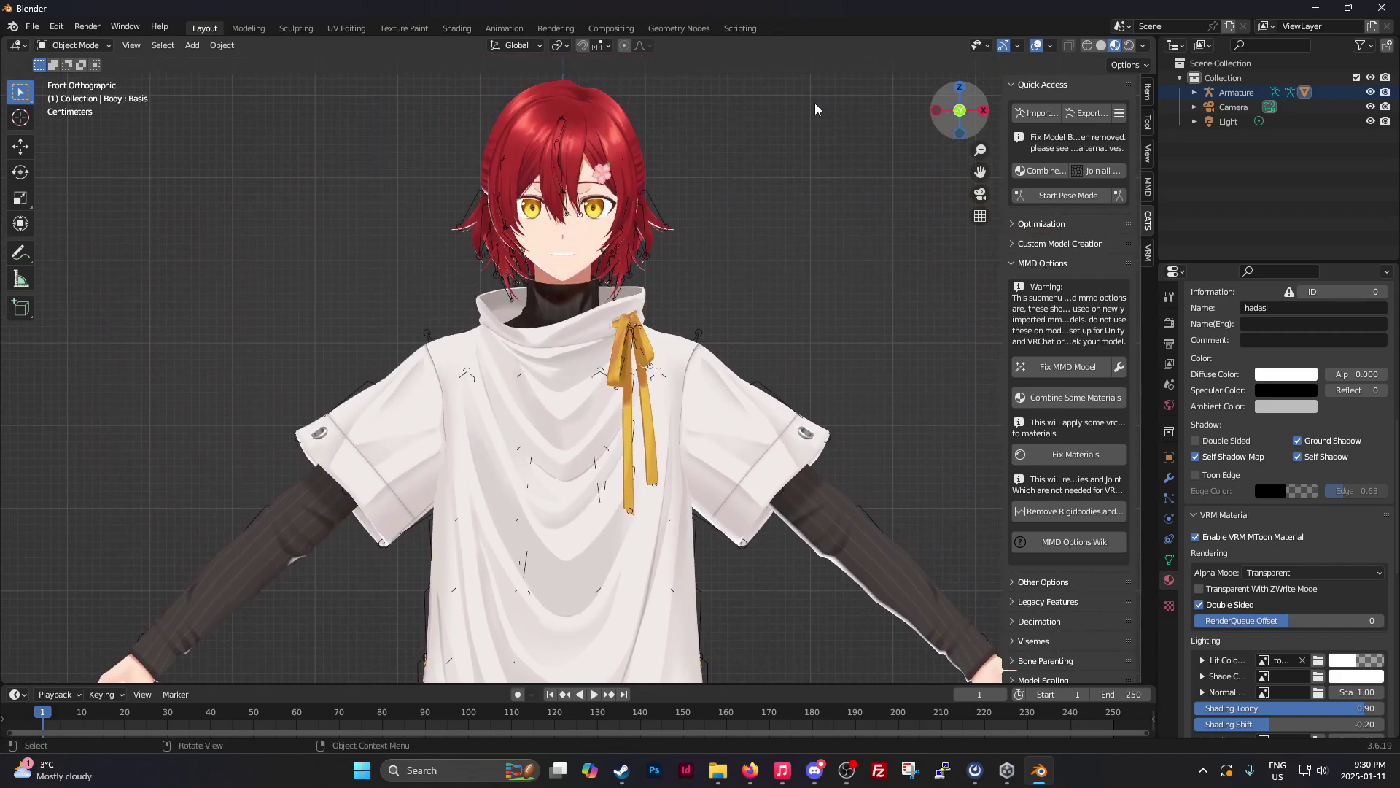
pyautogui.scroll(1, 560, 149)
pyautogui.scroll(1, 558, 149)
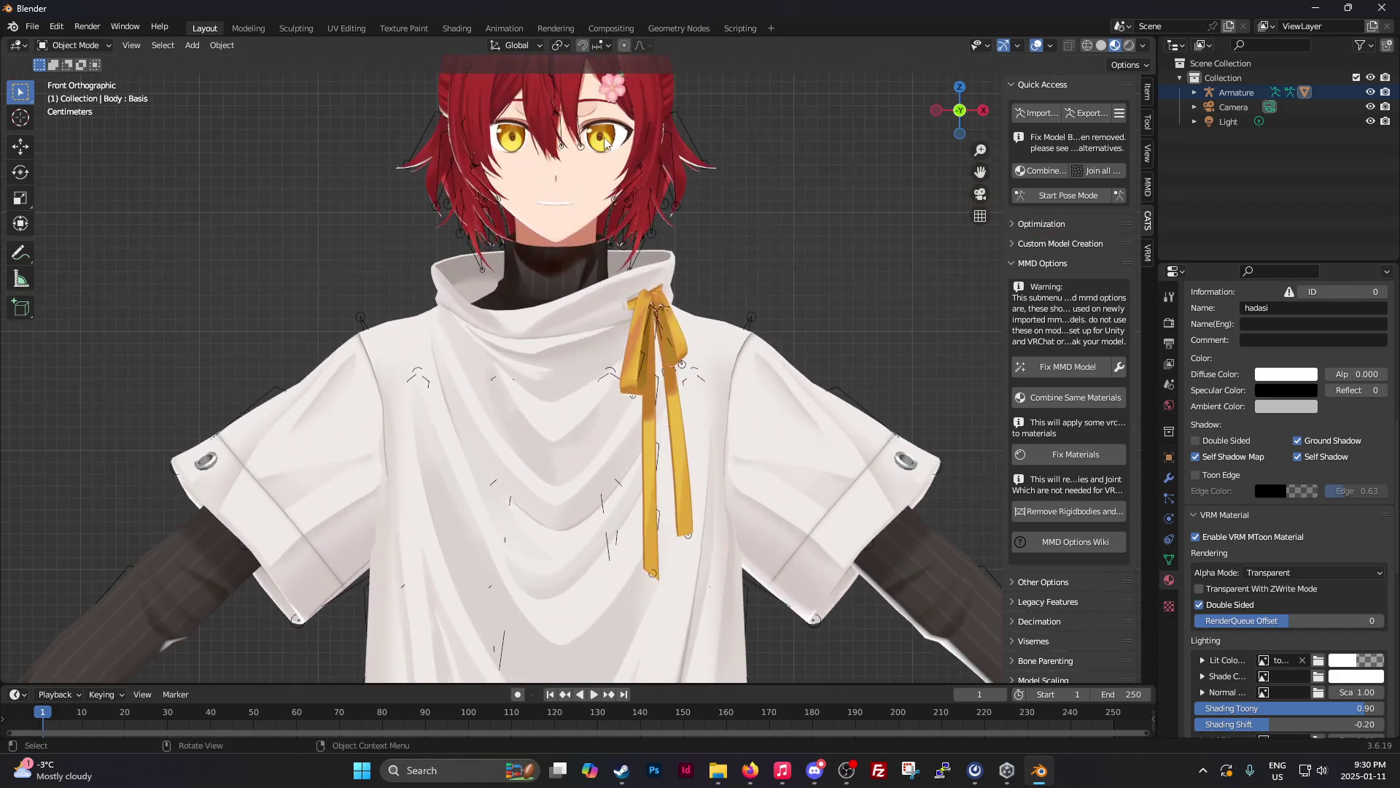
pyautogui.scroll(1, 541, 149)
pyautogui.moveTo(980, 171); pyautogui.dragTo(964, 328)
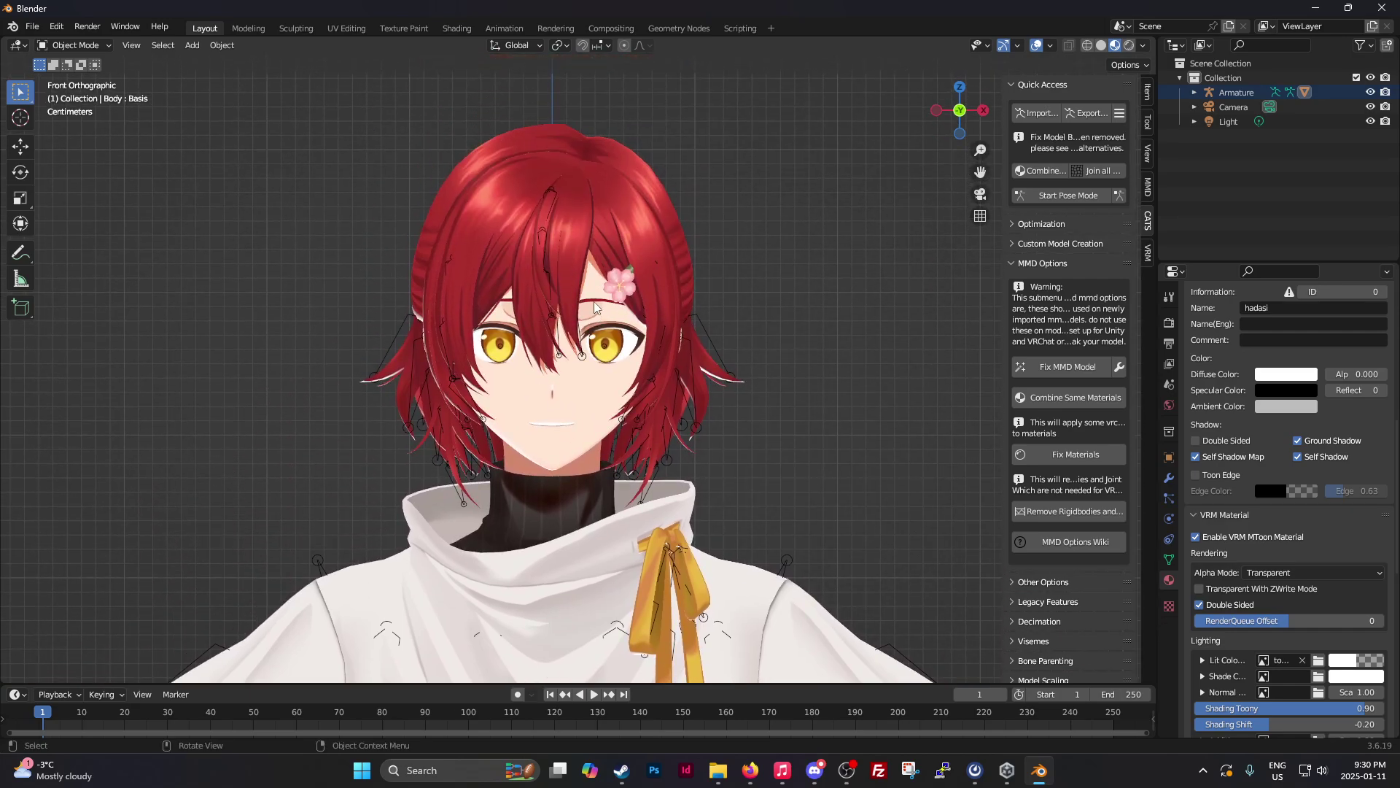
pyautogui.scroll(1, 599, 307)
pyautogui.scroll(1, 594, 302)
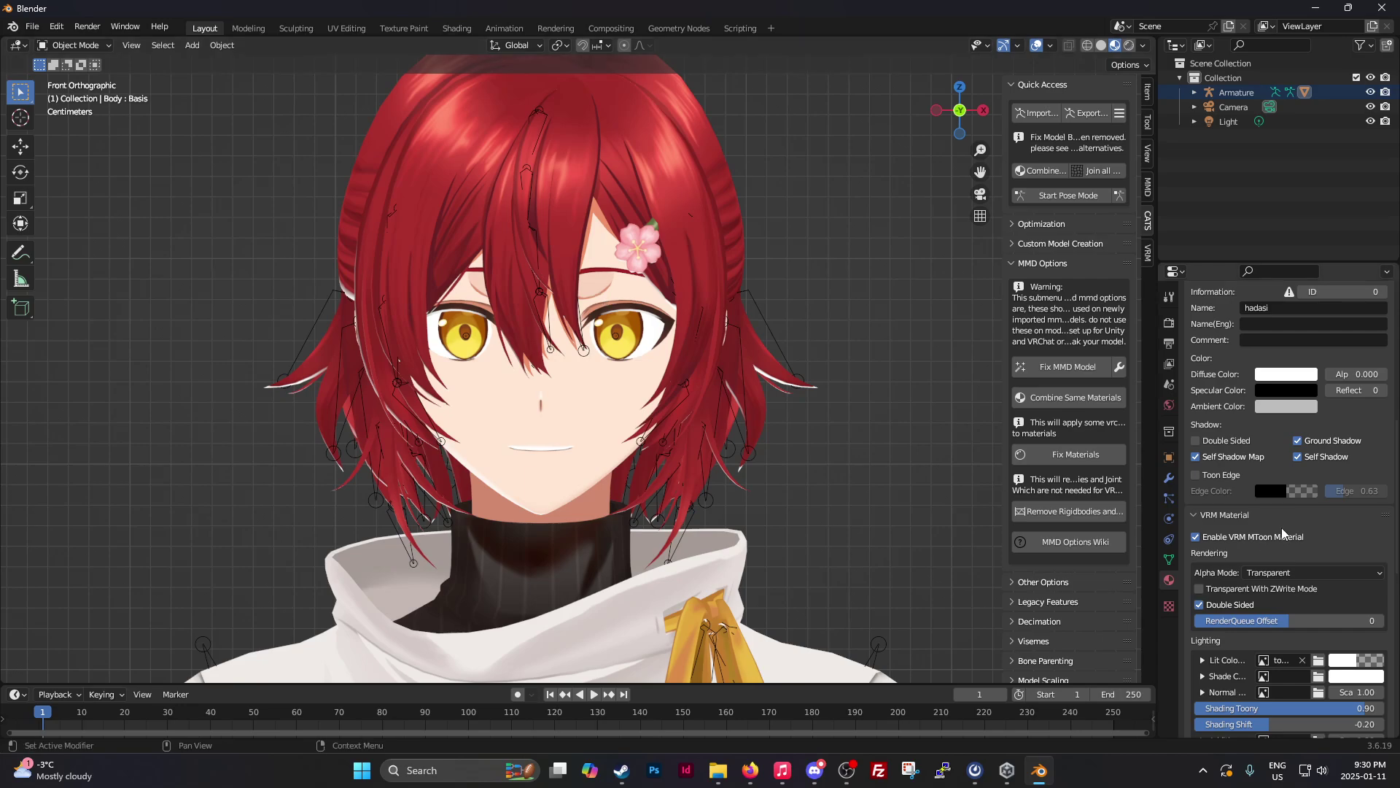
pyautogui.scroll(5, 1304, 342)
pyautogui.scroll(5, 1299, 345)
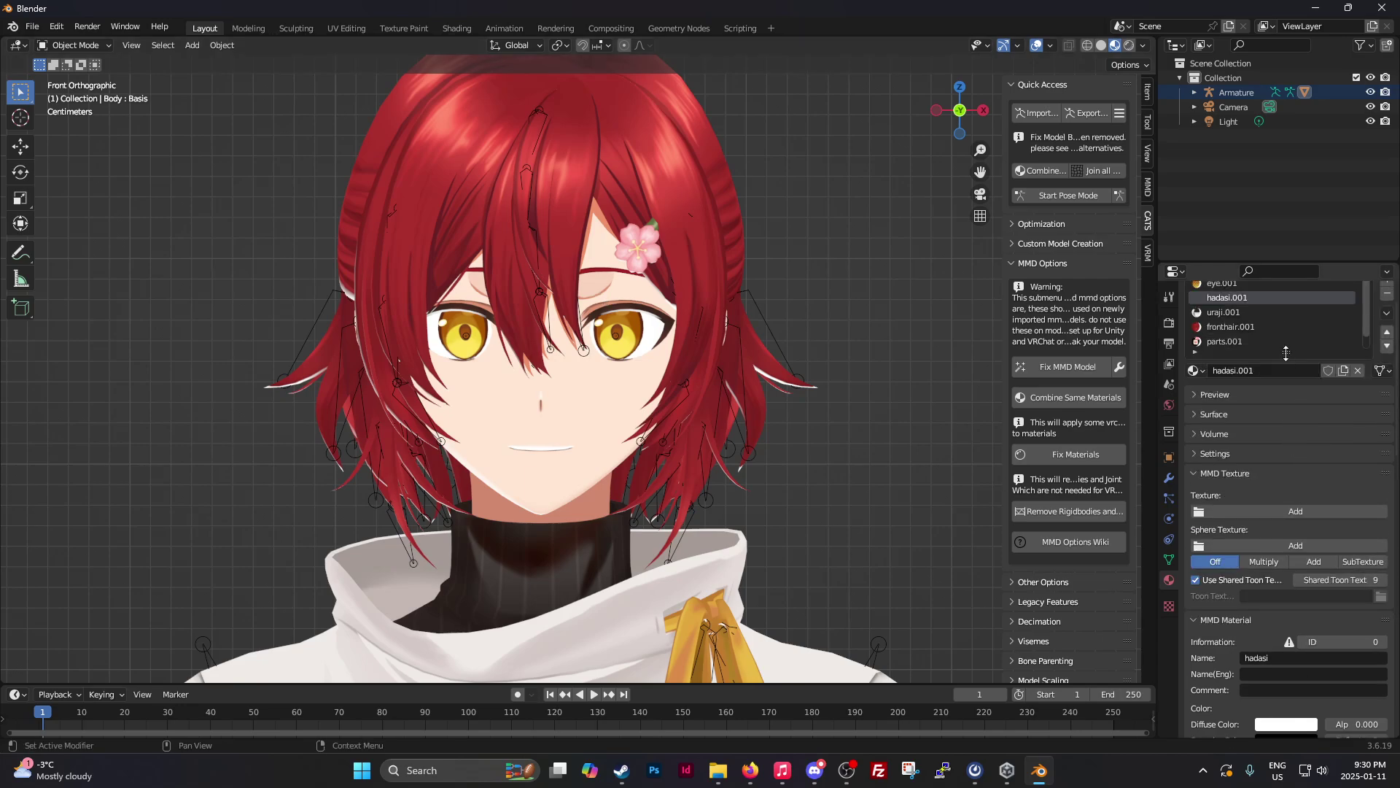
pyautogui.scroll(-1, 1283, 326)
# - Select kage.001 and set its VRM MToon Alpha Mode to Transparent
pyautogui.click(1225, 341)
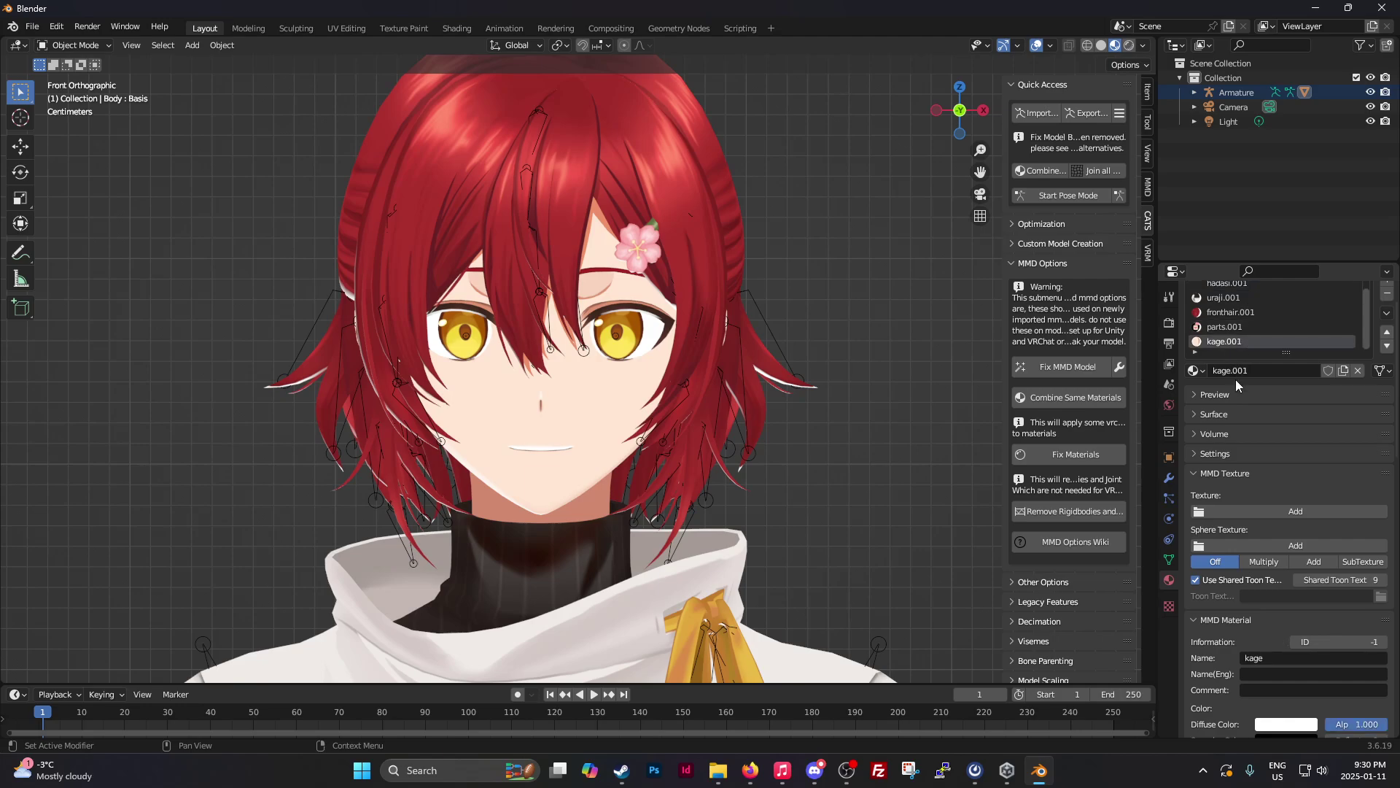
pyautogui.scroll(-5, 1279, 526)
pyautogui.scroll(-3, 1279, 520)
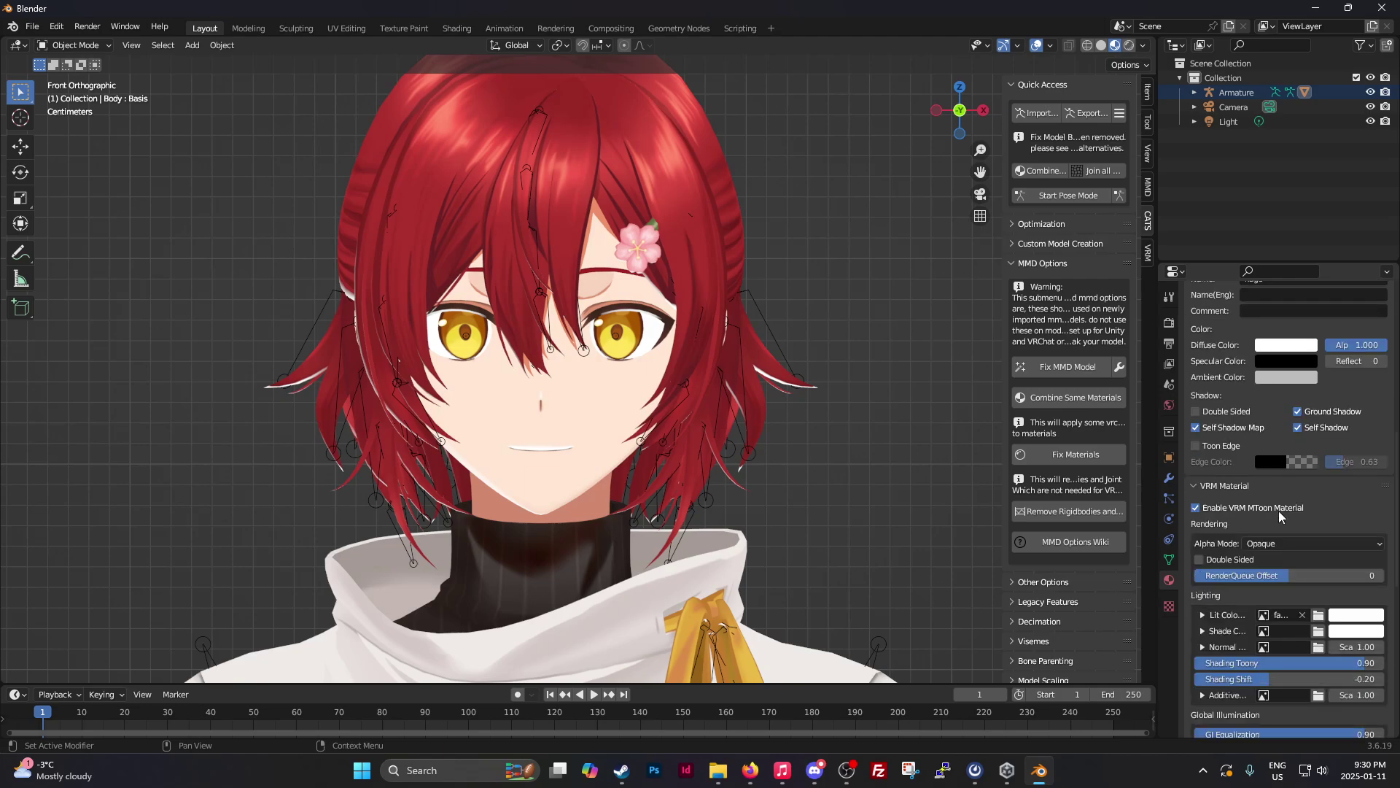
pyautogui.scroll(-3, 1280, 515)
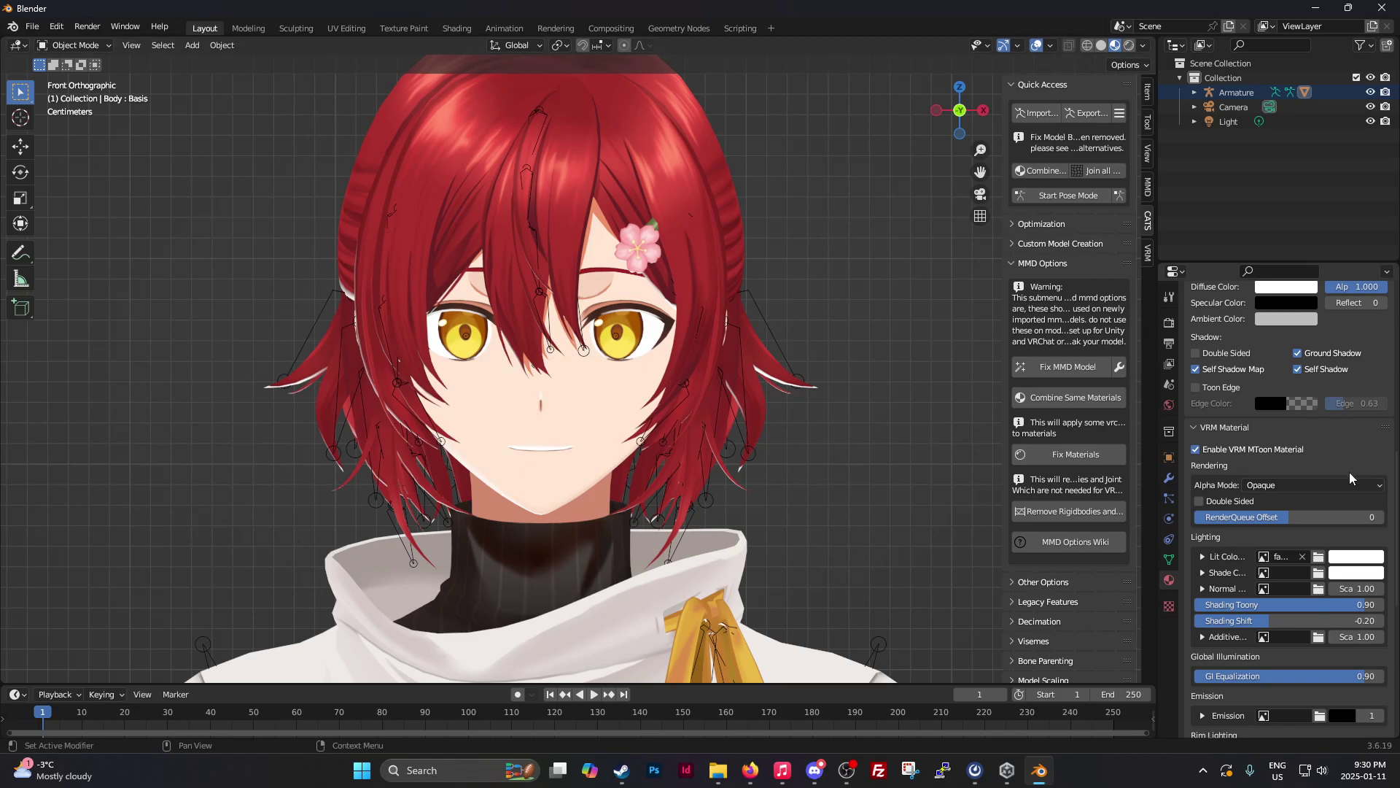
pyautogui.click(1346, 486)
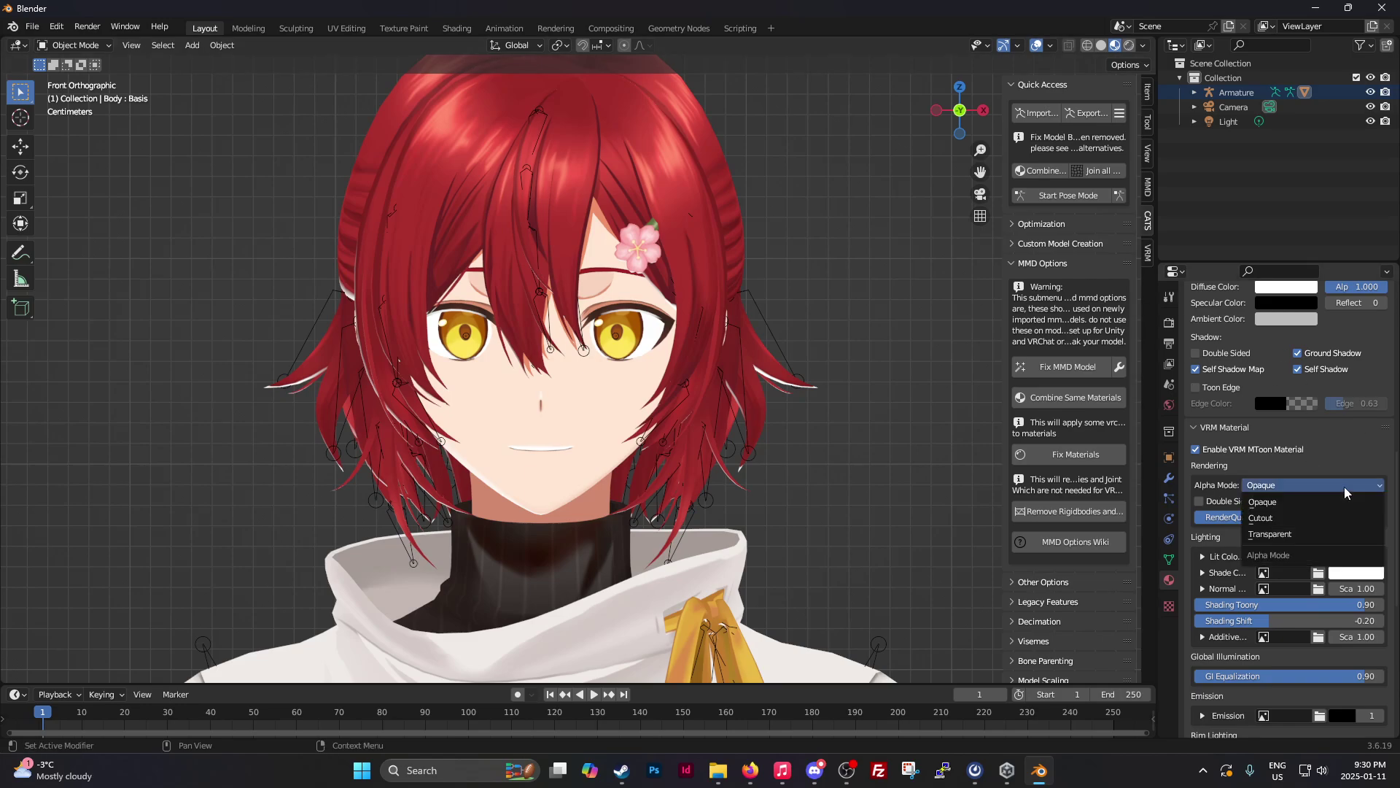
pyautogui.click(1271, 534)
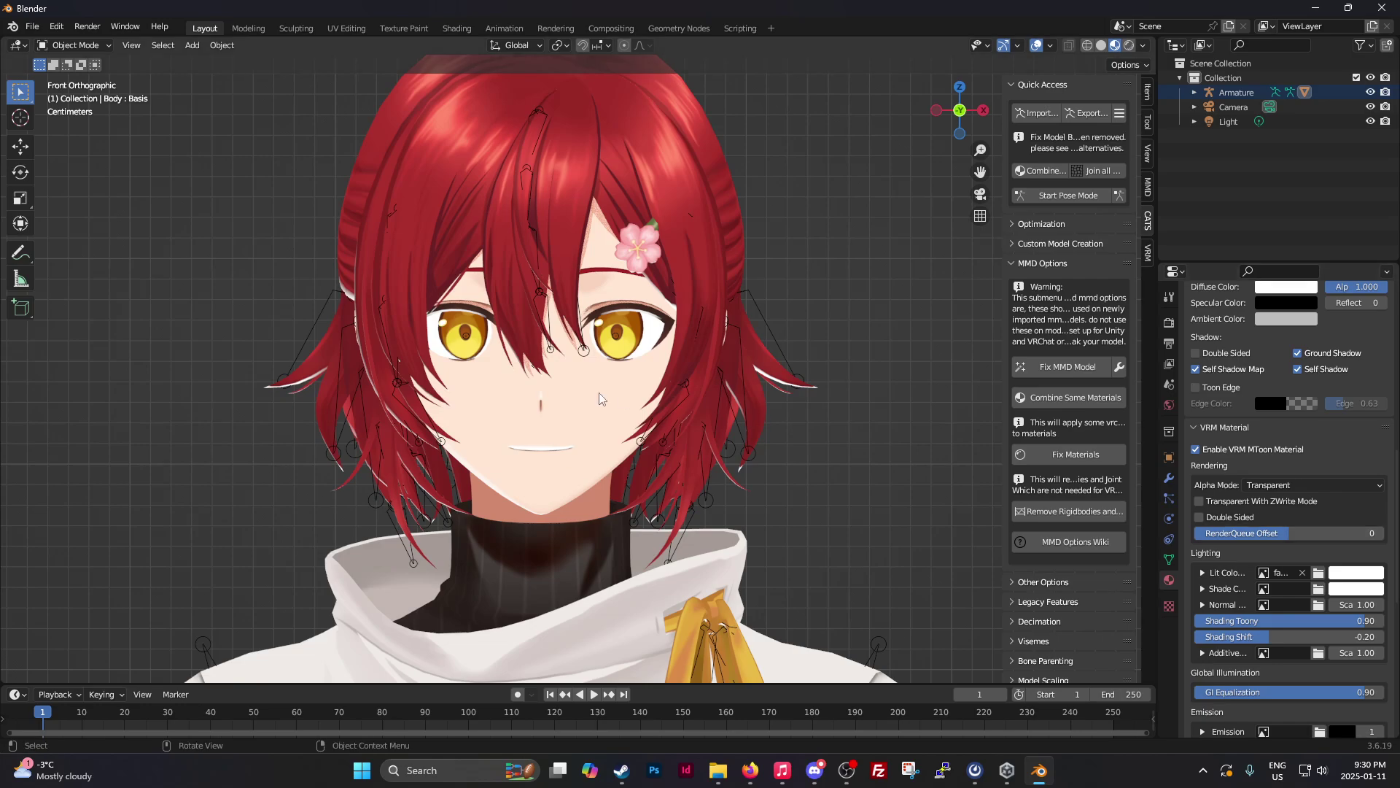
pyautogui.scroll(-3, 605, 465)
pyautogui.scroll(-2, 603, 465)
pyautogui.scroll(-2, 605, 465)
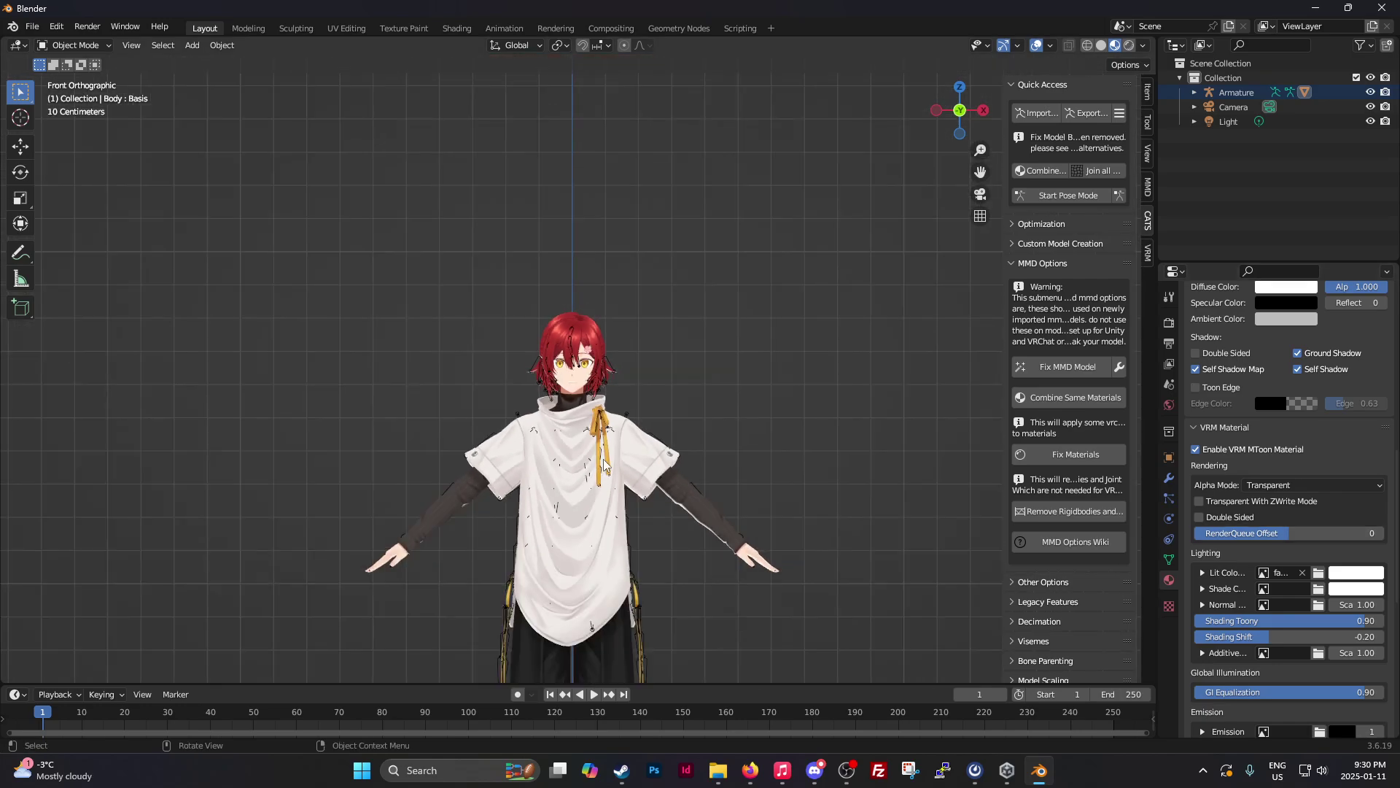
pyautogui.scroll(-2, 604, 464)
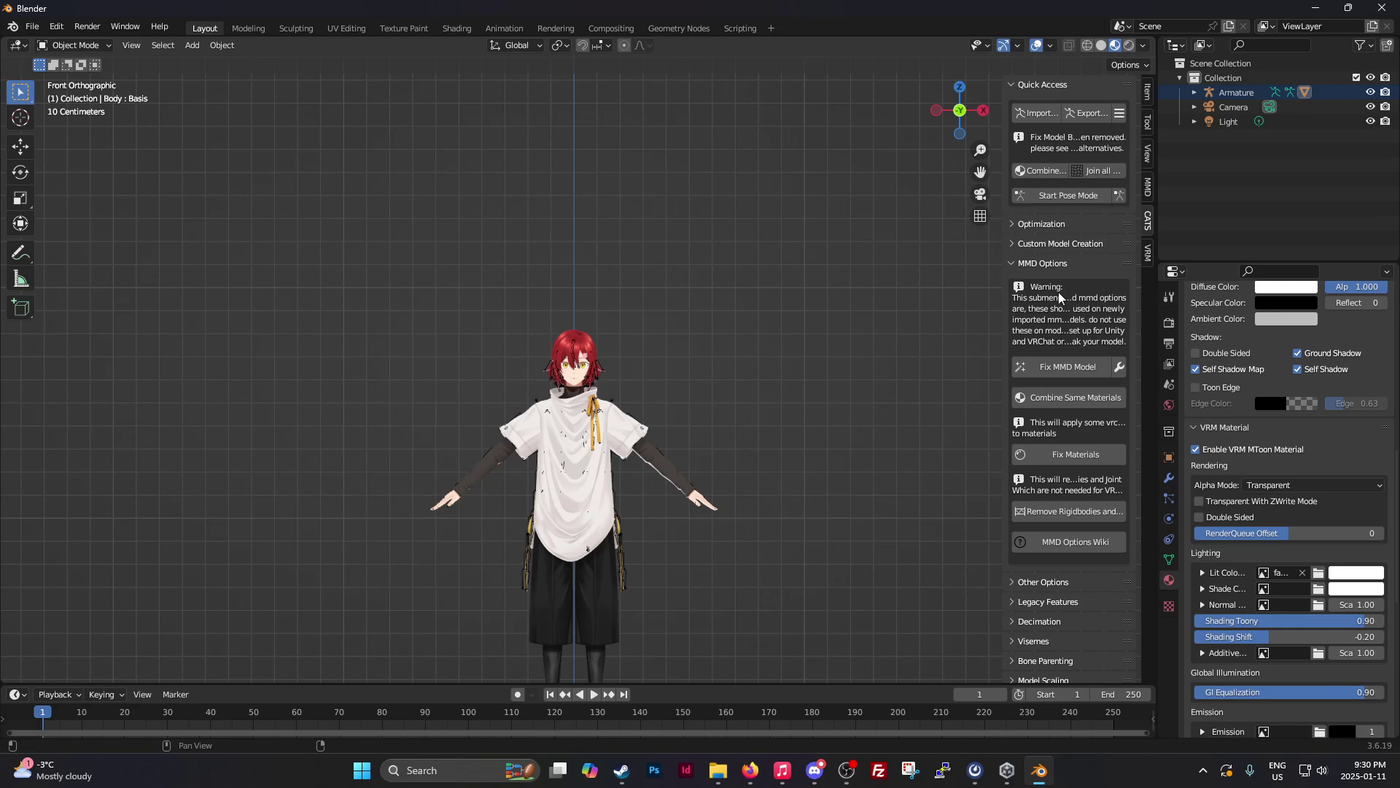
pyautogui.moveTo(981, 172); pyautogui.dragTo(757, 357)
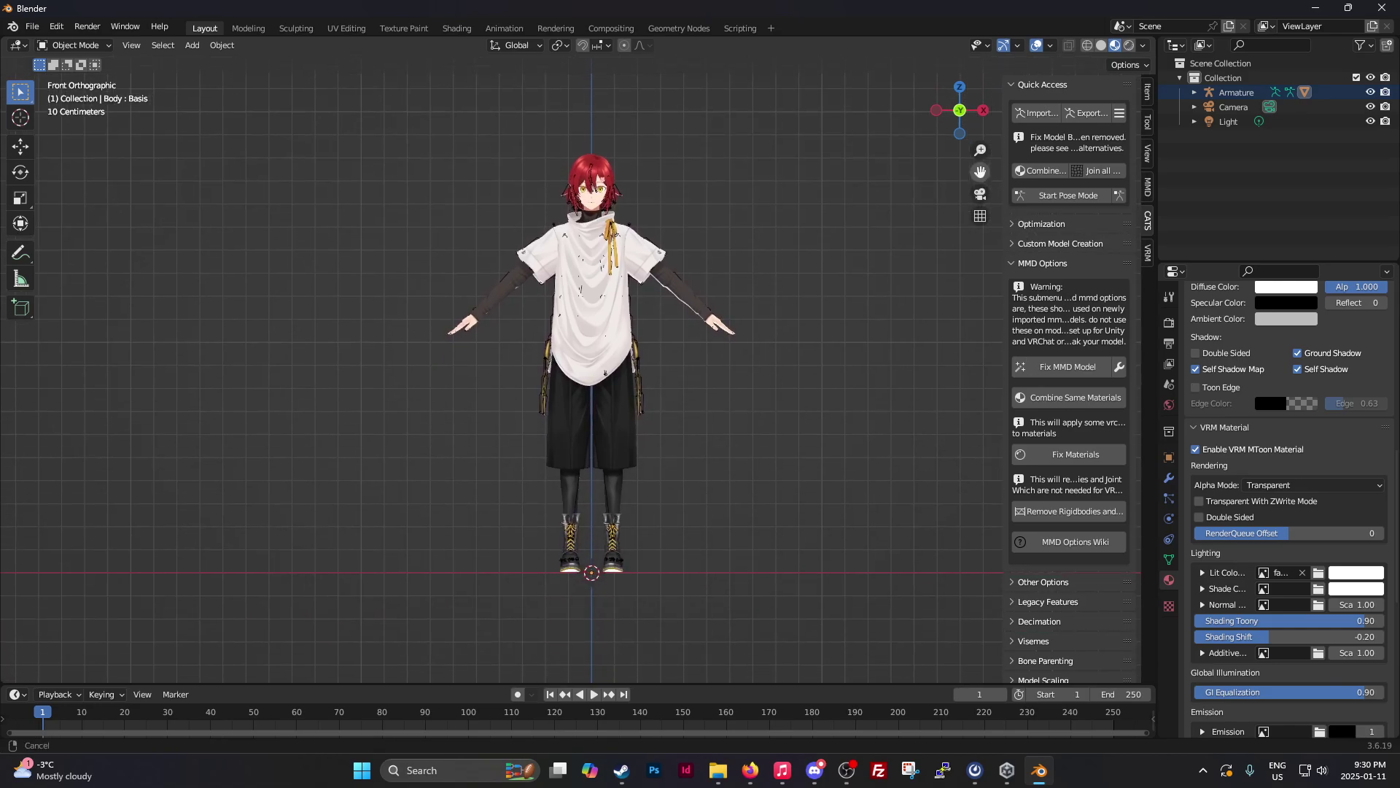
pyautogui.scroll(1, 708, 396)
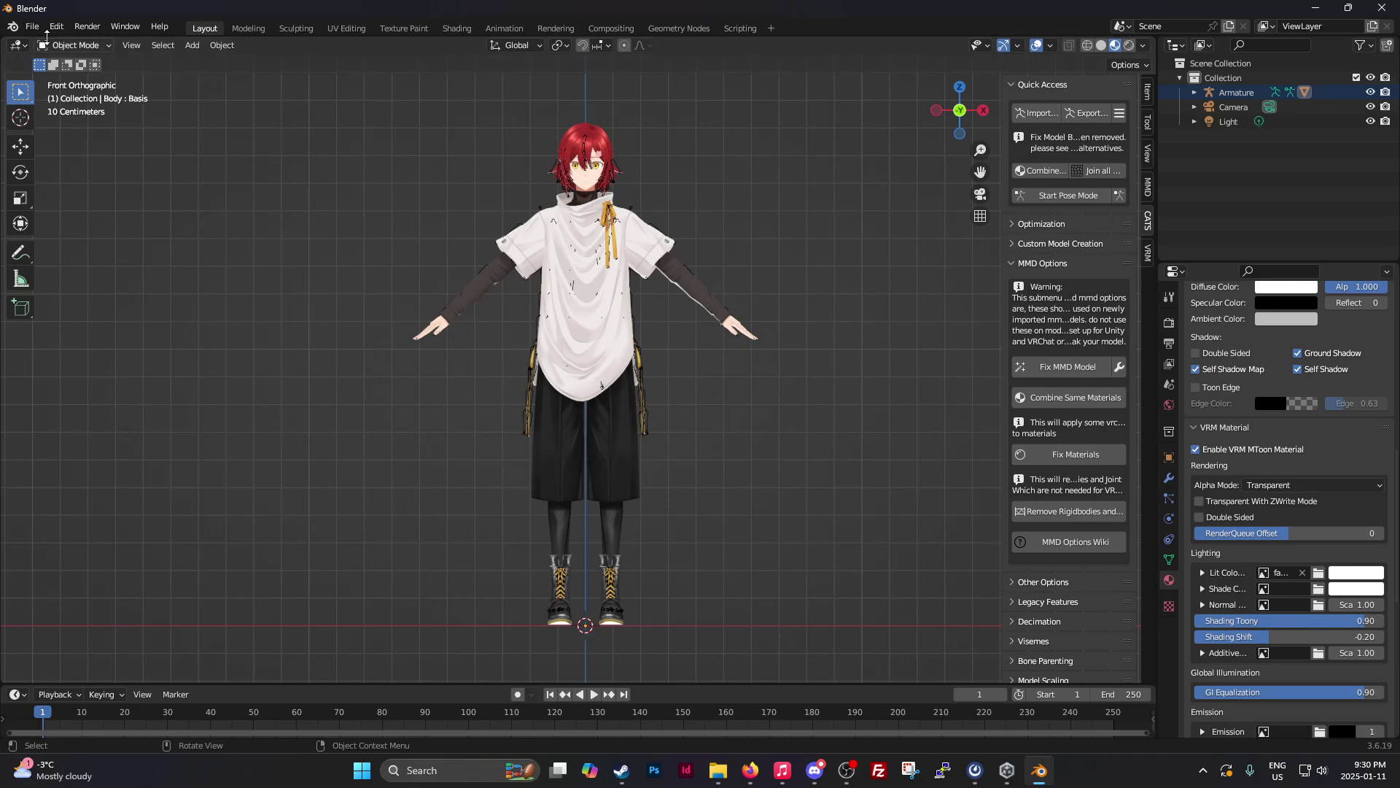
pyautogui.click(31, 27)
pyautogui.moveTo(66, 237)
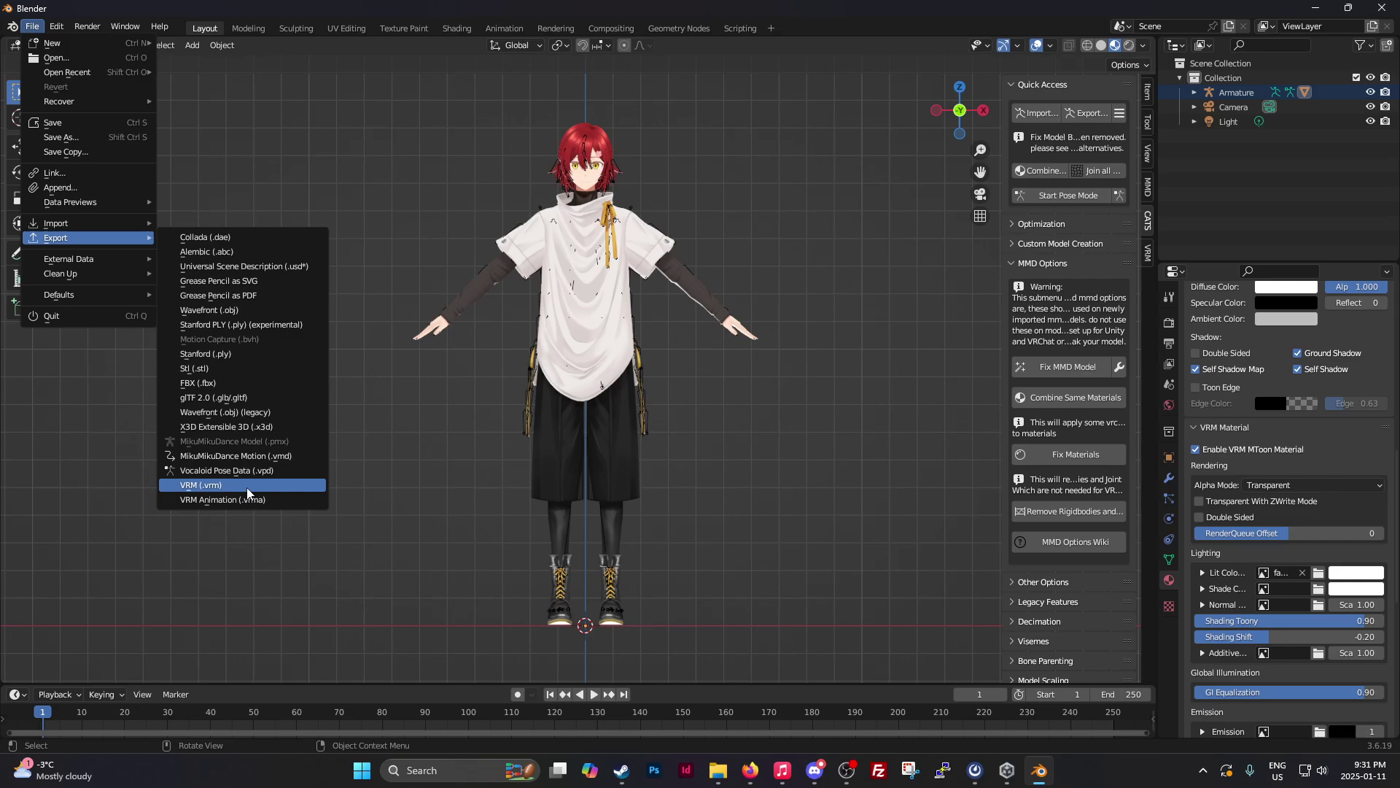
pyautogui.click(239, 487)
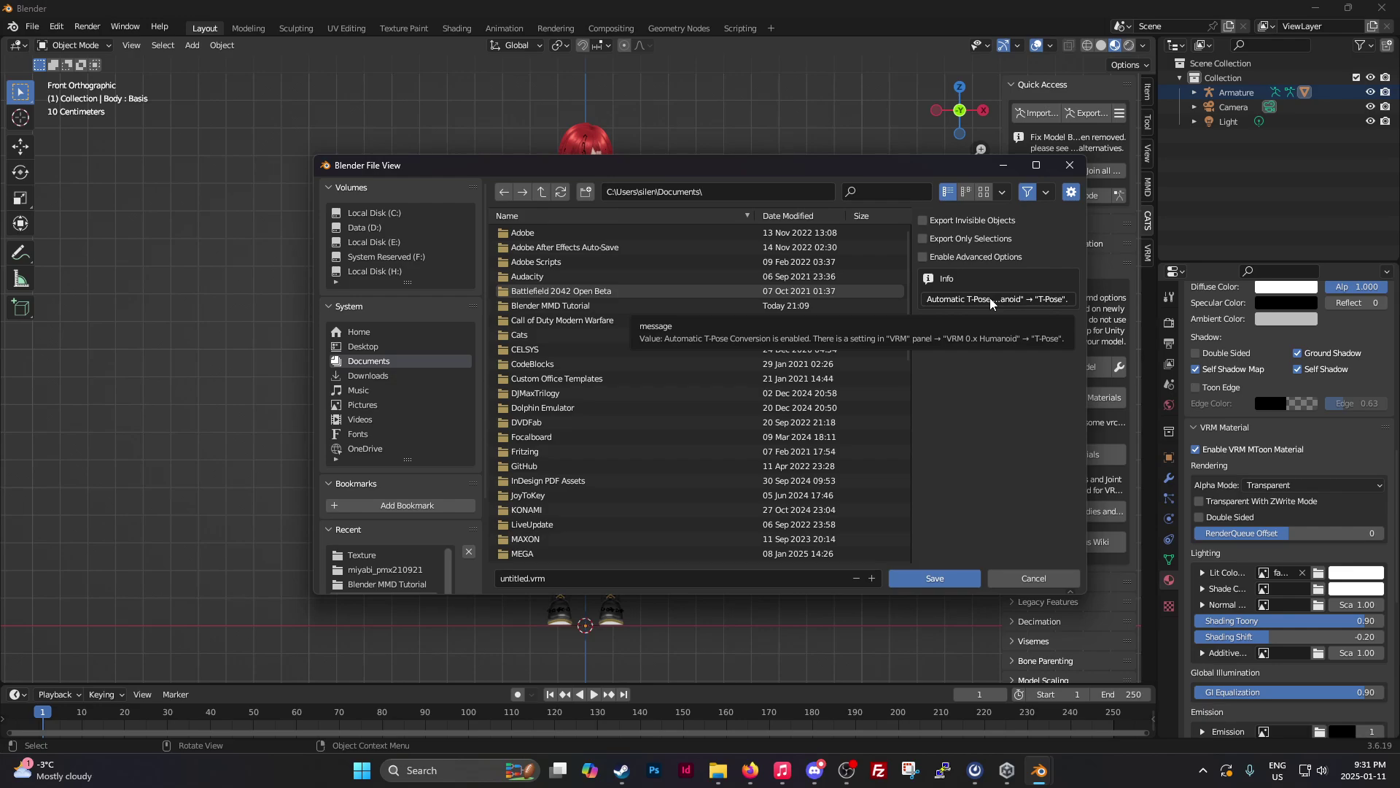
pyautogui.doubleClick(569, 305)
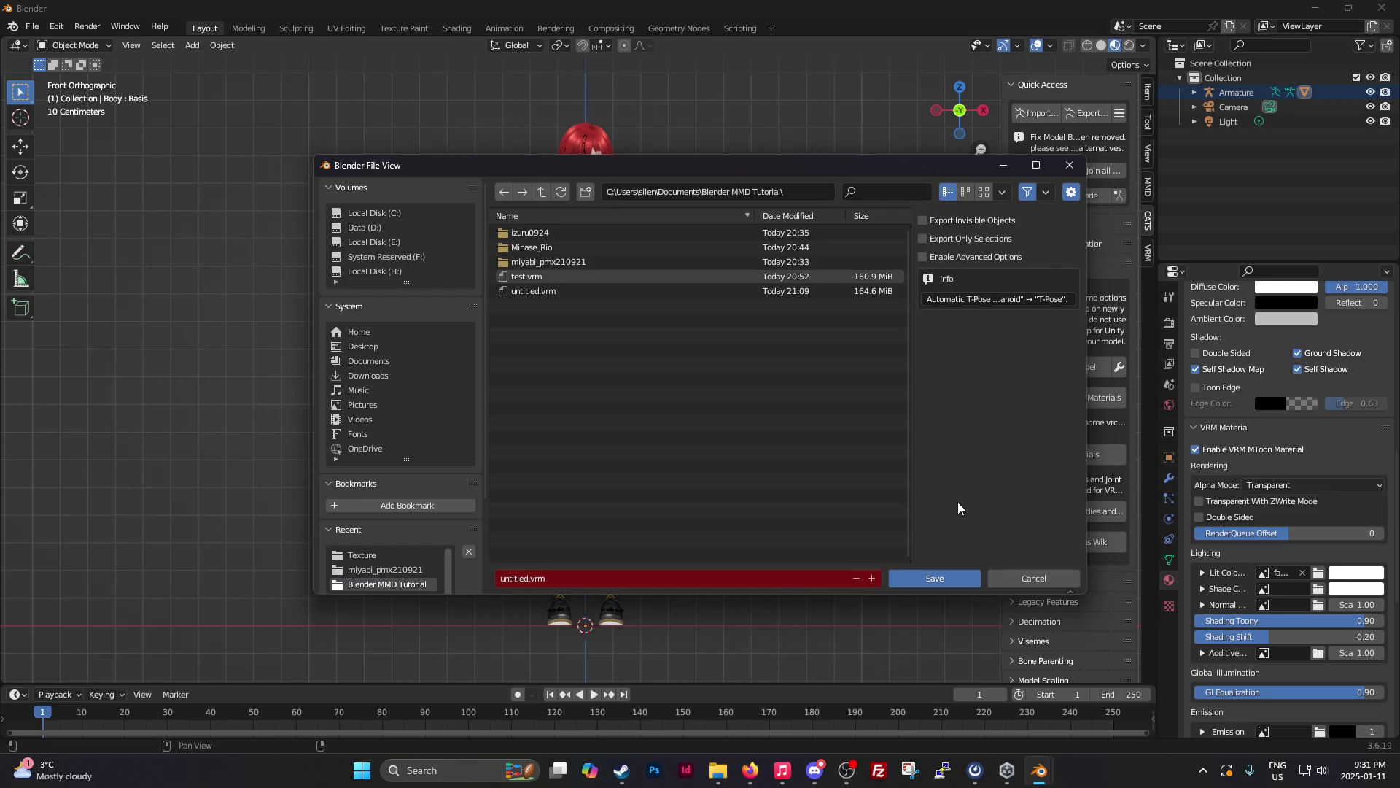
# - Cancel the export browser, launch Desktop Mate from Steam, and open its custom avatar picker
pyautogui.click(1034, 579)
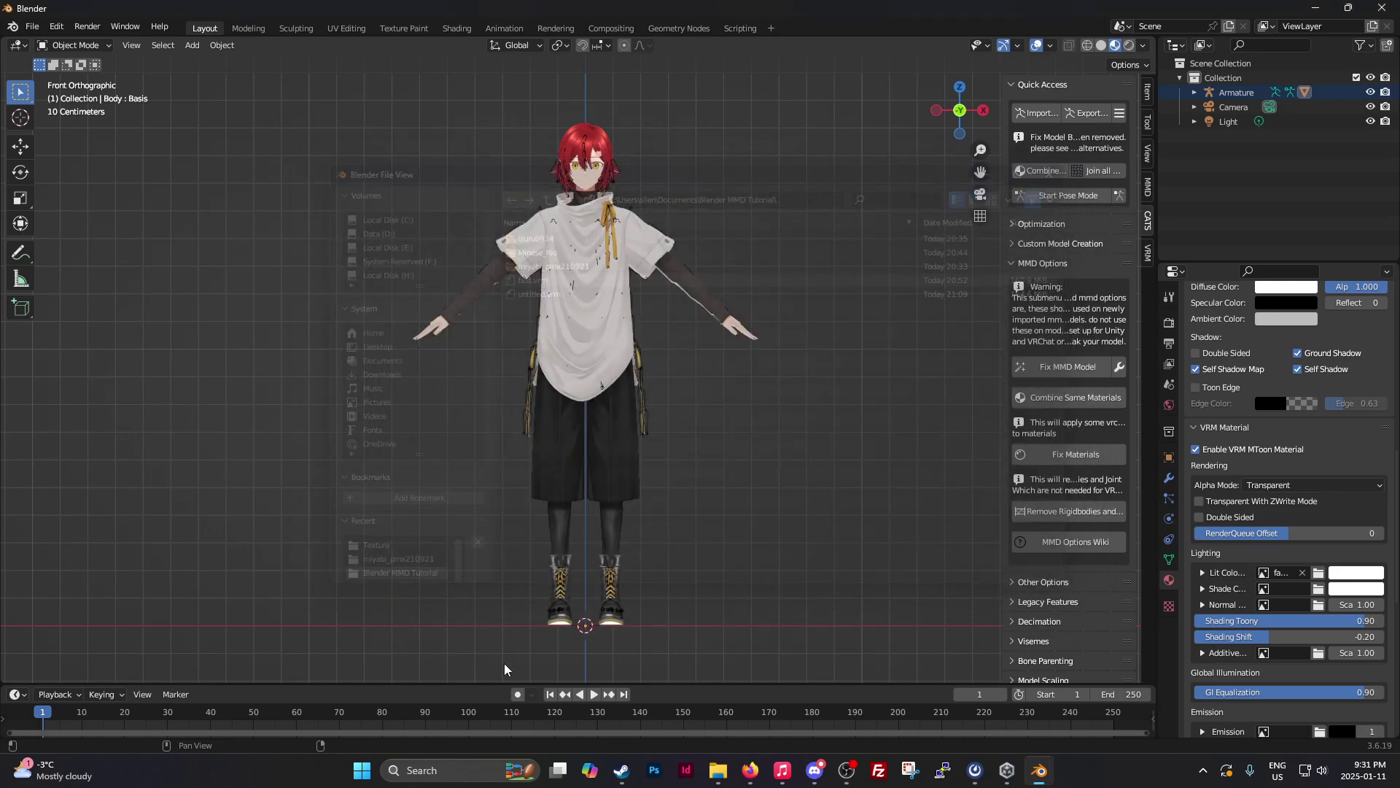
pyautogui.click(620, 770)
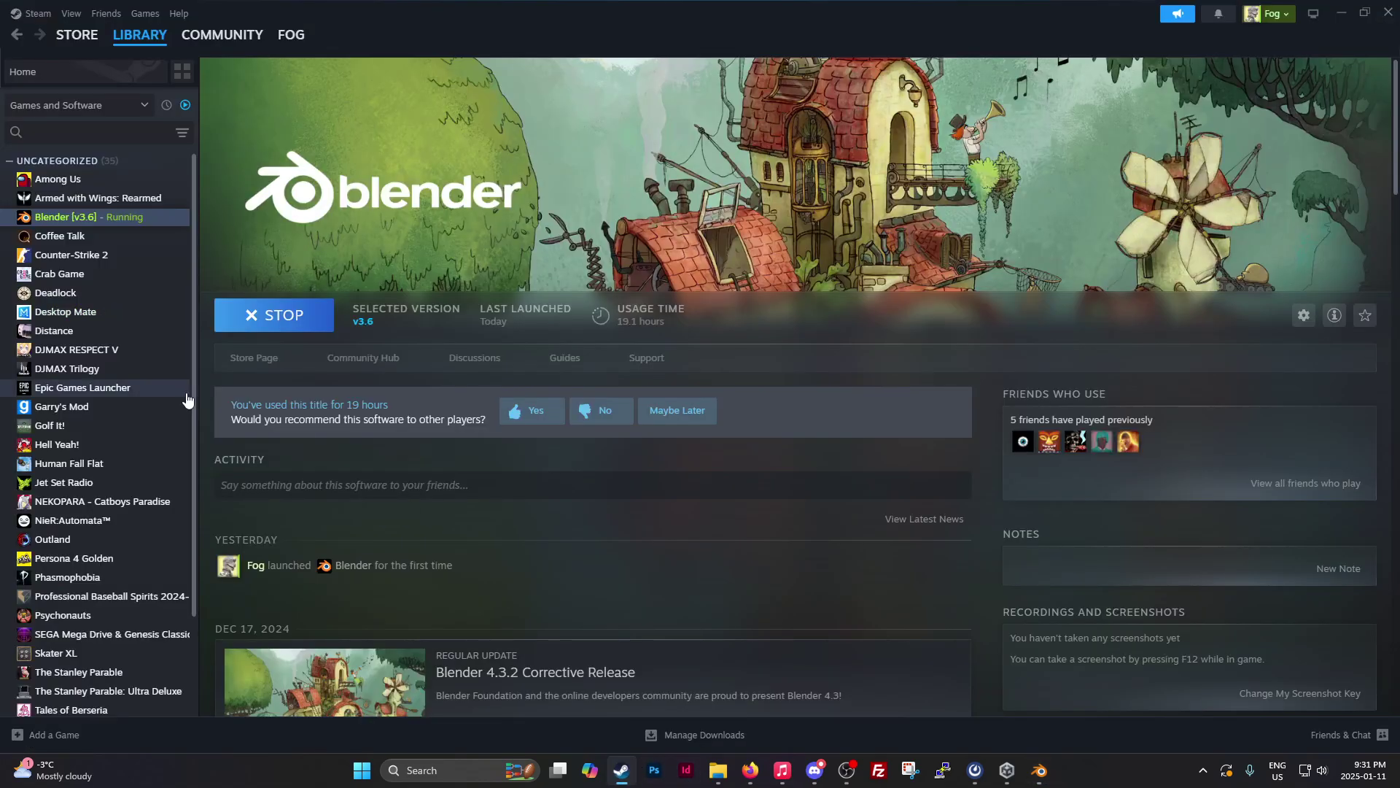
pyautogui.rightClick(75, 311)
pyautogui.click(105, 329)
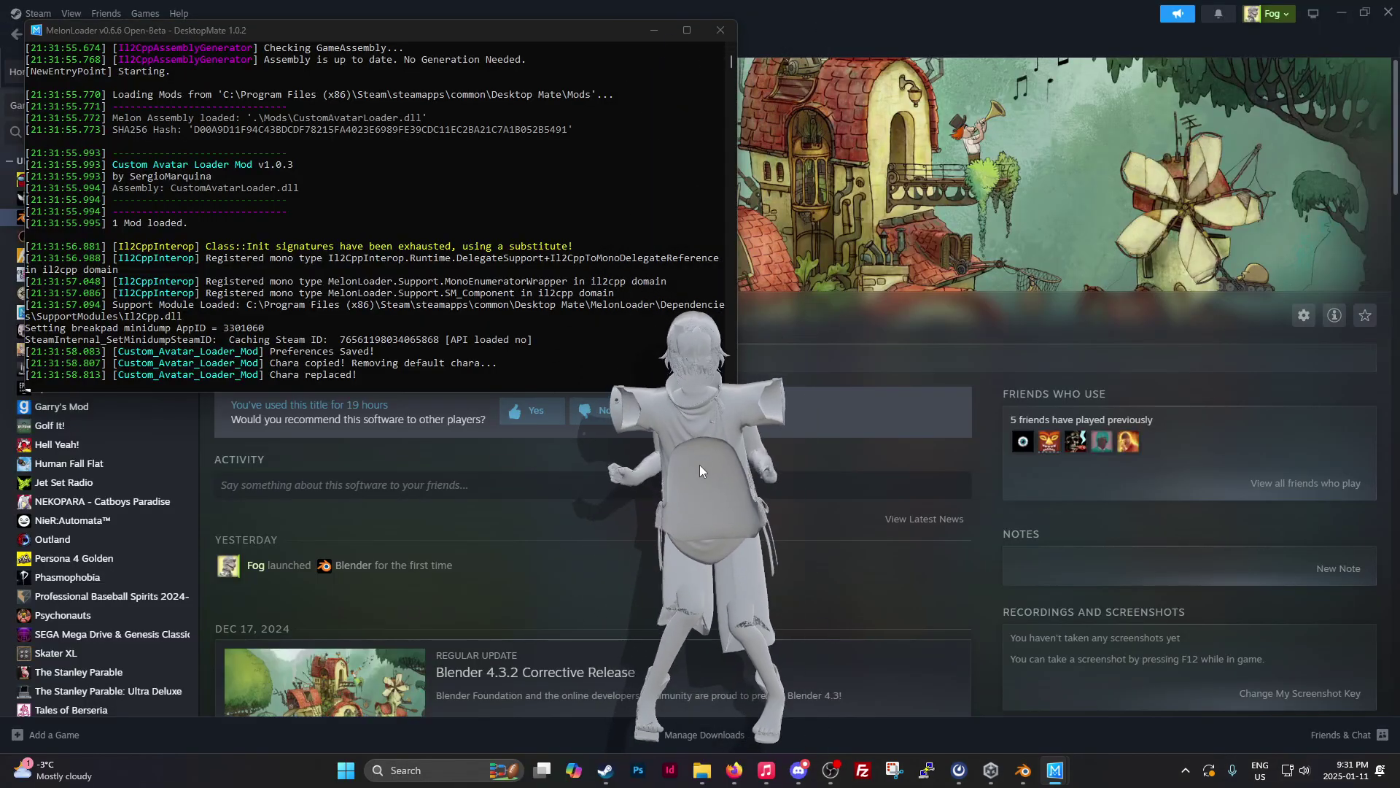
pyautogui.moveTo(712, 447)
pyautogui.mouseDown()
pyautogui.moveTo(727, 643)
pyautogui.moveTo(755, 339)
pyautogui.mouseUp()
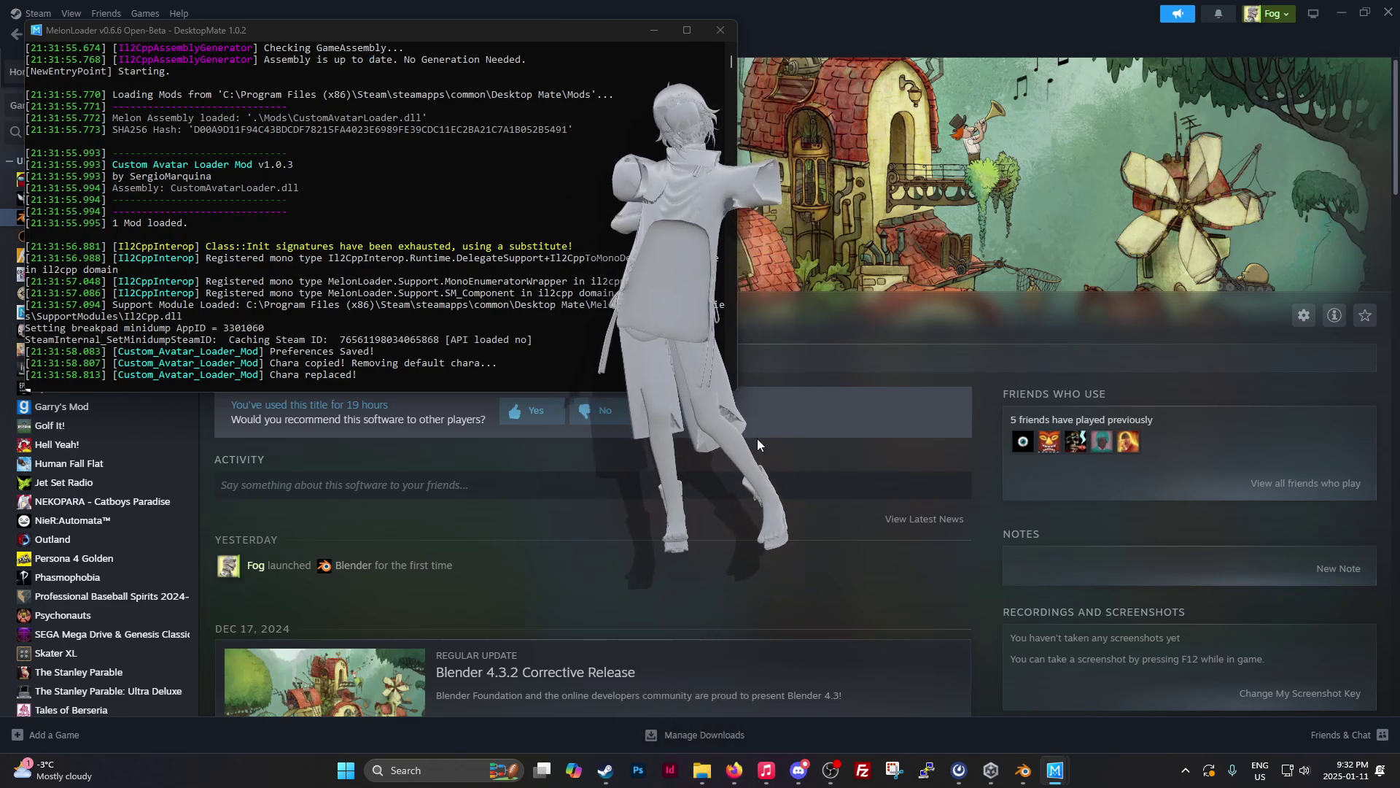
pyautogui.press('F1')
# - Load untitled.vrm as the avatar and drag it higher on the desktop
pyautogui.click(207, 198)
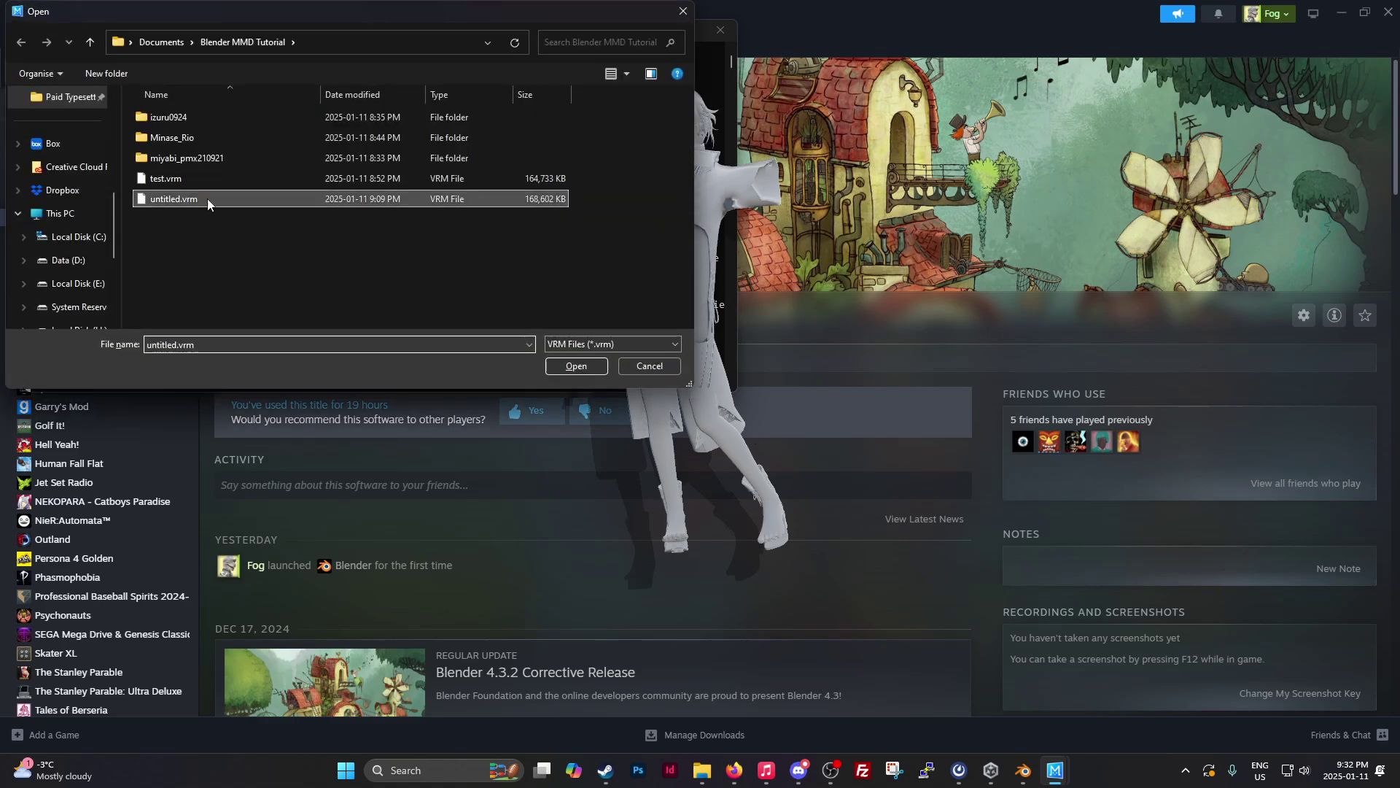
pyautogui.click(575, 365)
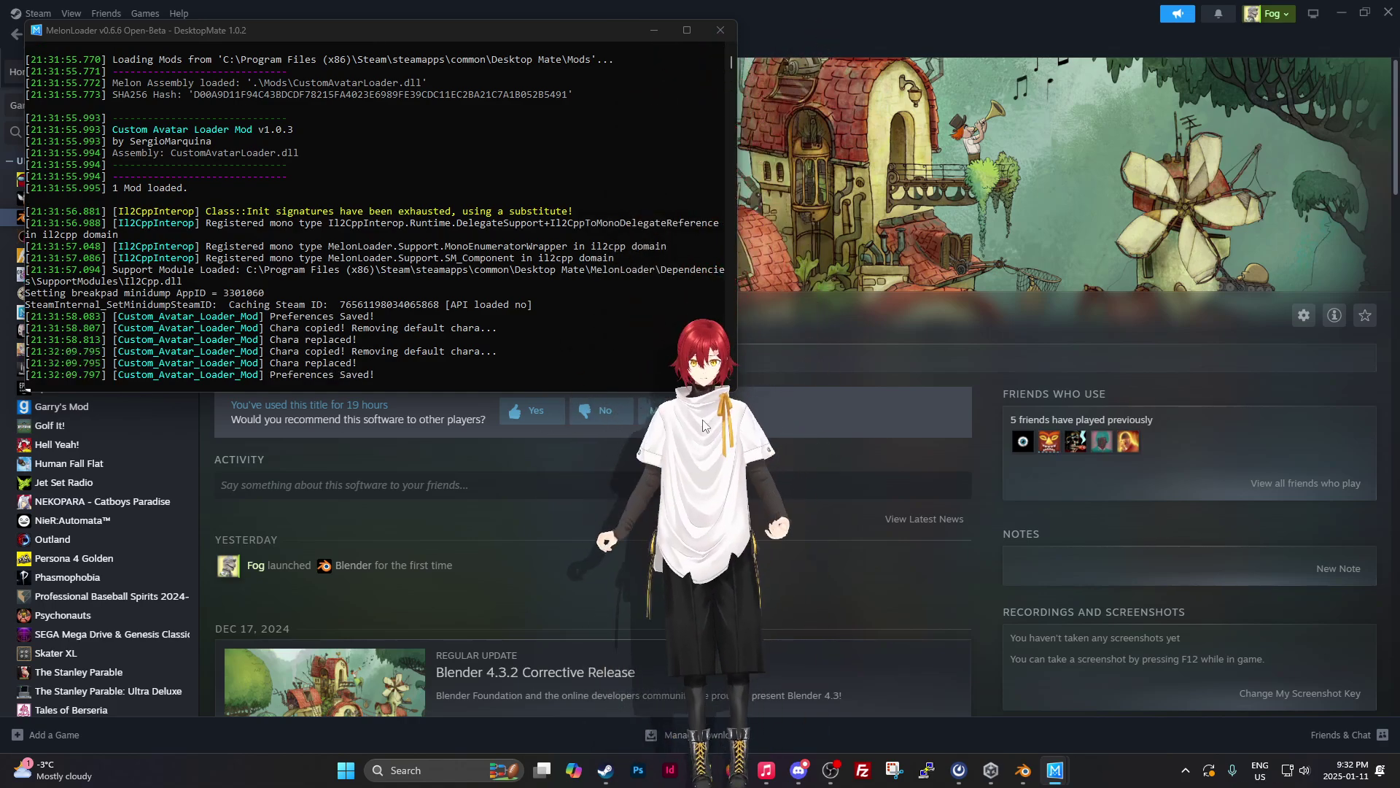
pyautogui.moveTo(709, 569); pyautogui.dragTo(734, 296)
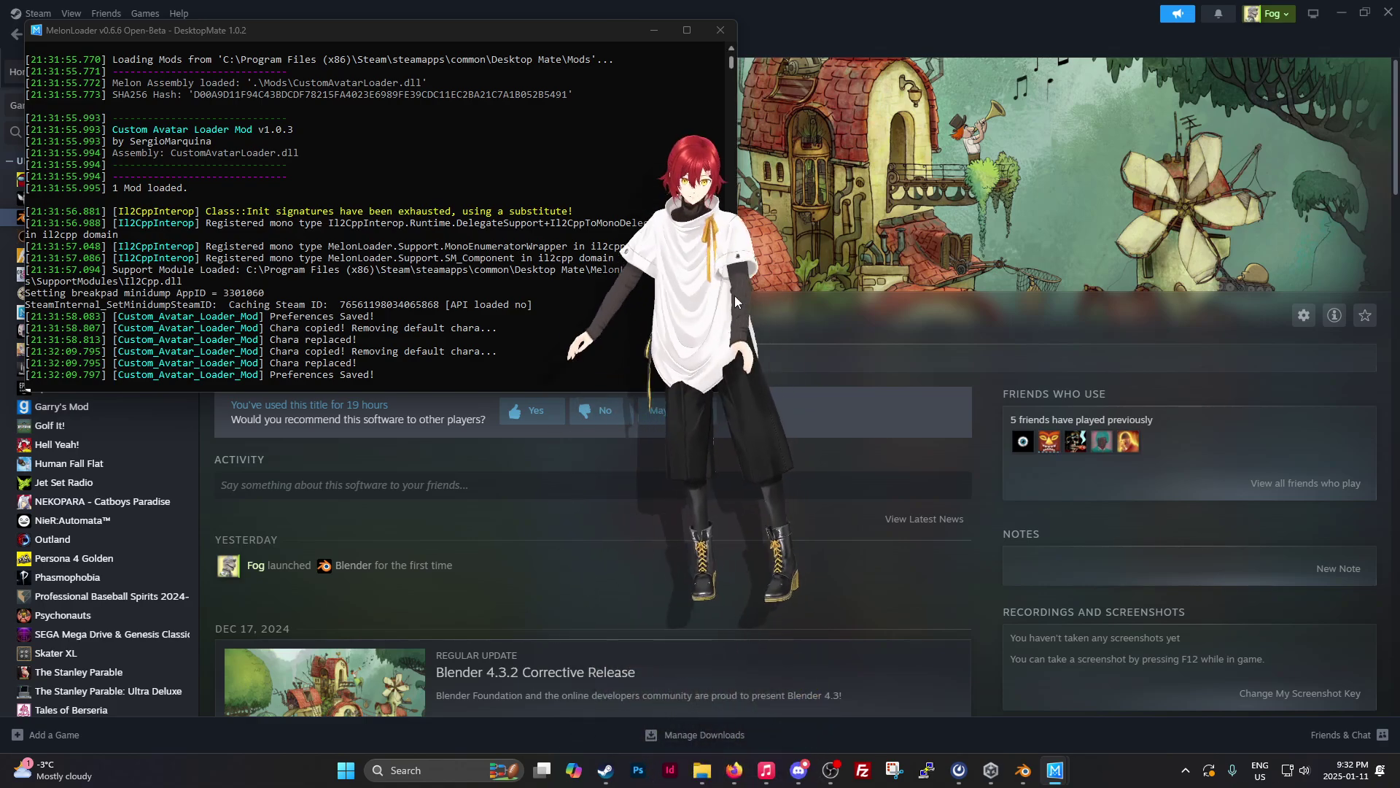